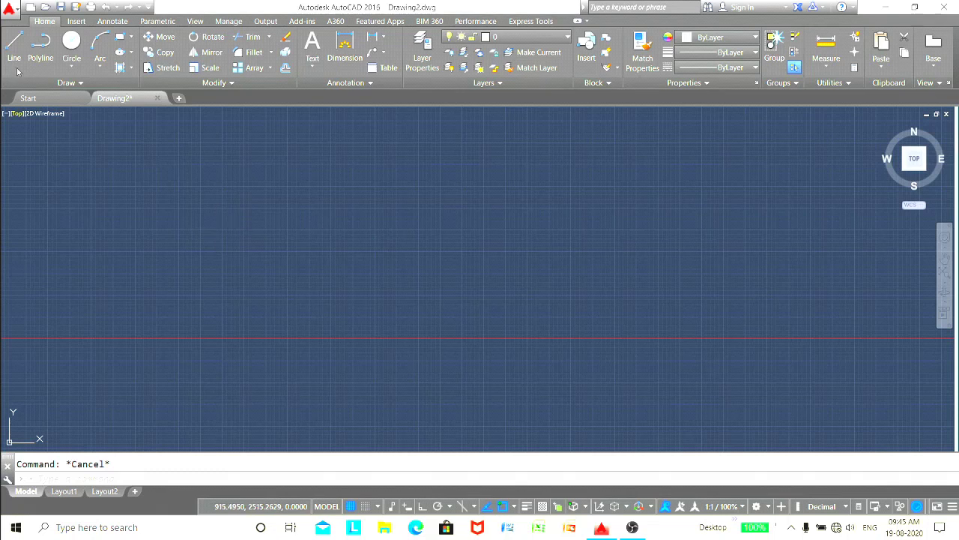
# Draw the 6750 mm horizontal base line with Ortho turned on
pyautogui.click(14, 47)
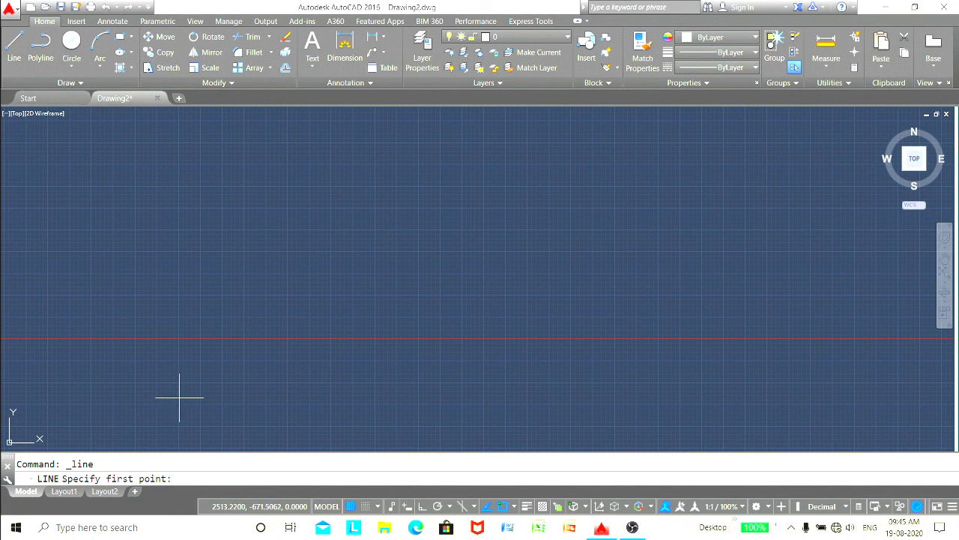
pyautogui.click(69, 404)
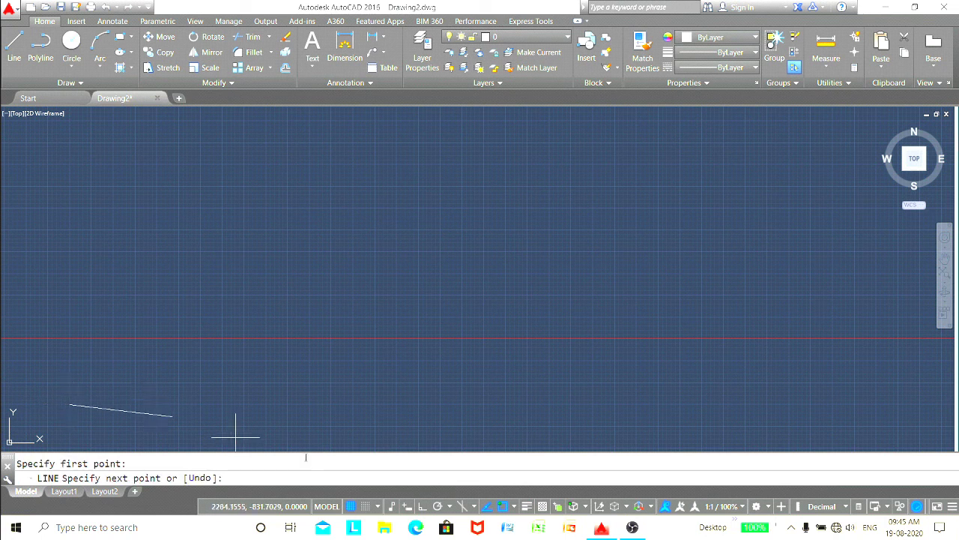
pyautogui.press('F8')
pyautogui.write('6750')
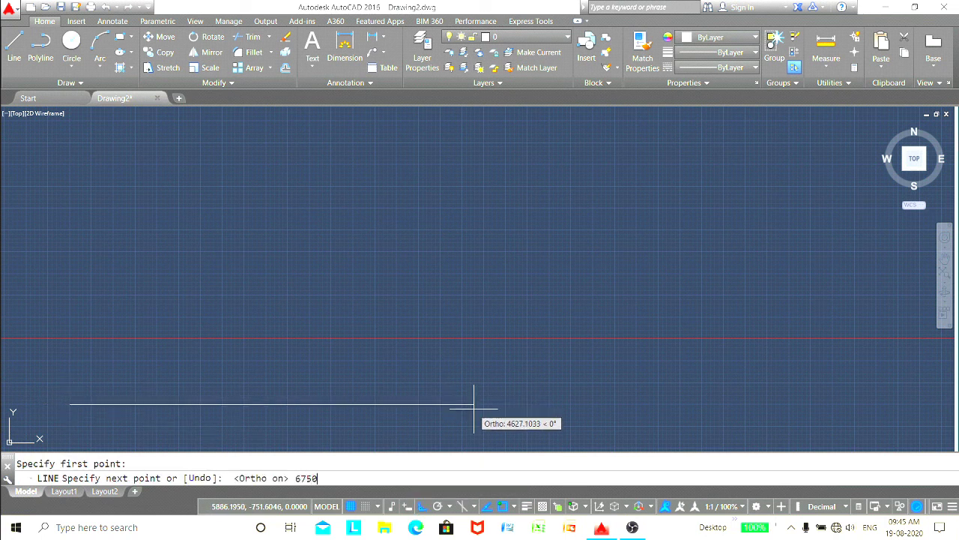
pyautogui.press('Return')
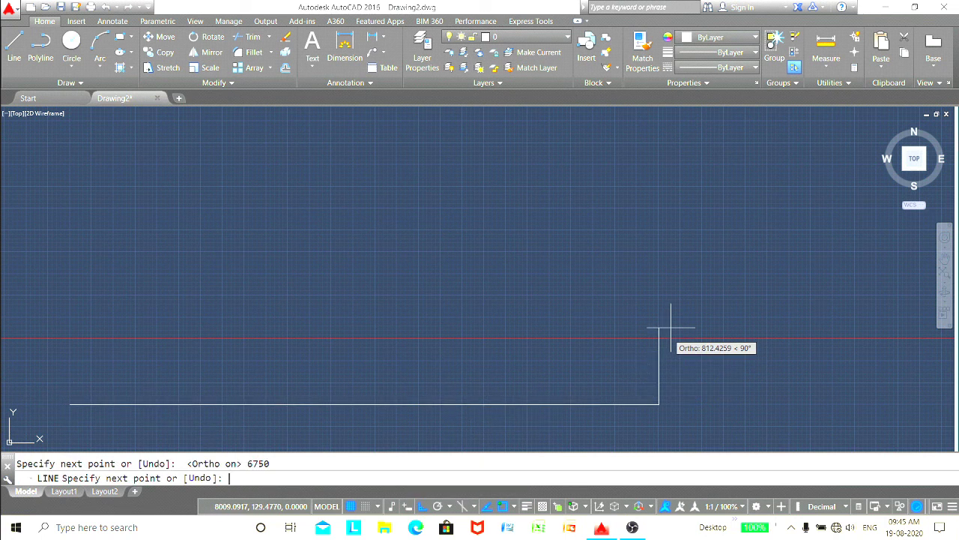
# Continue the right edge upward in 300, 225, 70 and 40 mm segments
pyautogui.write('300')
pyautogui.press('Return')
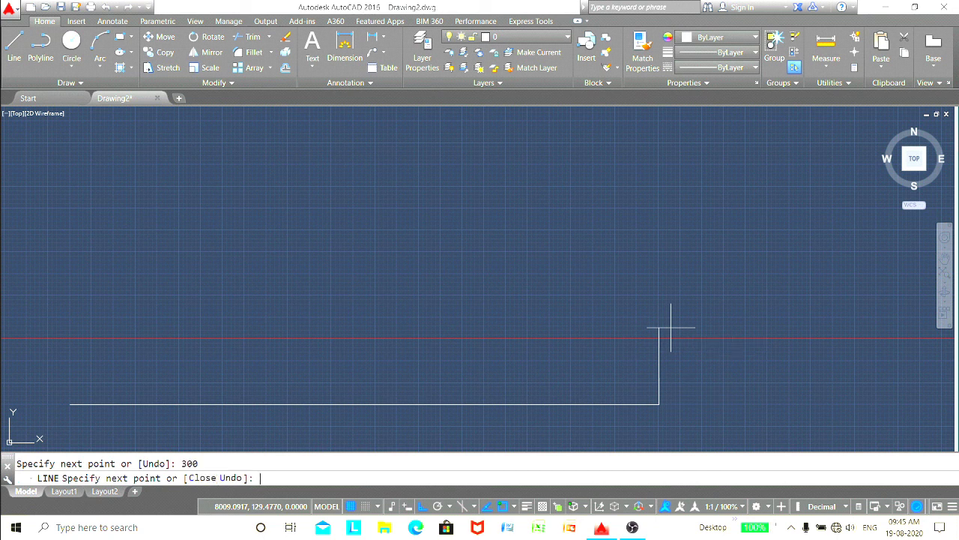
pyautogui.write('2')
pyautogui.write('5')
pyautogui.press('Return')
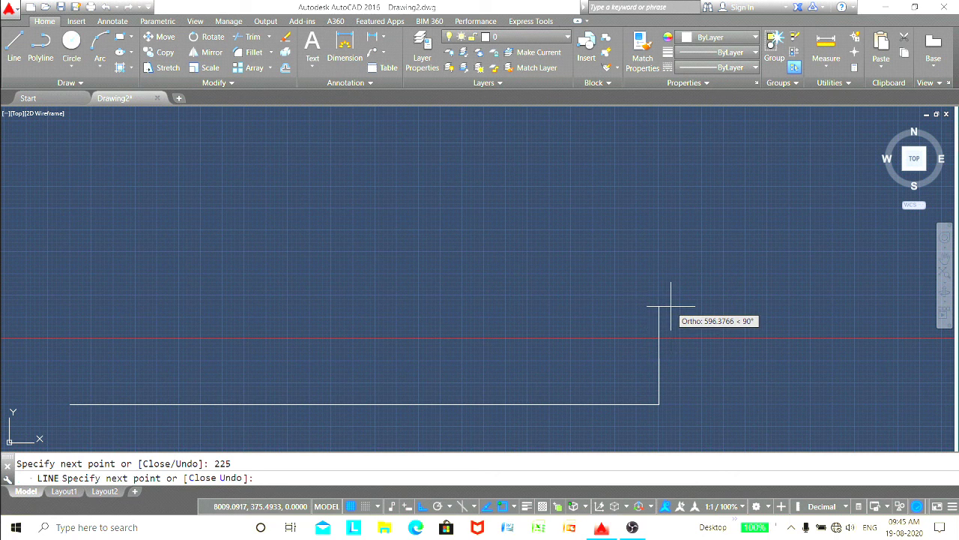
pyautogui.write('70')
pyautogui.press('Return')
pyautogui.write('40')
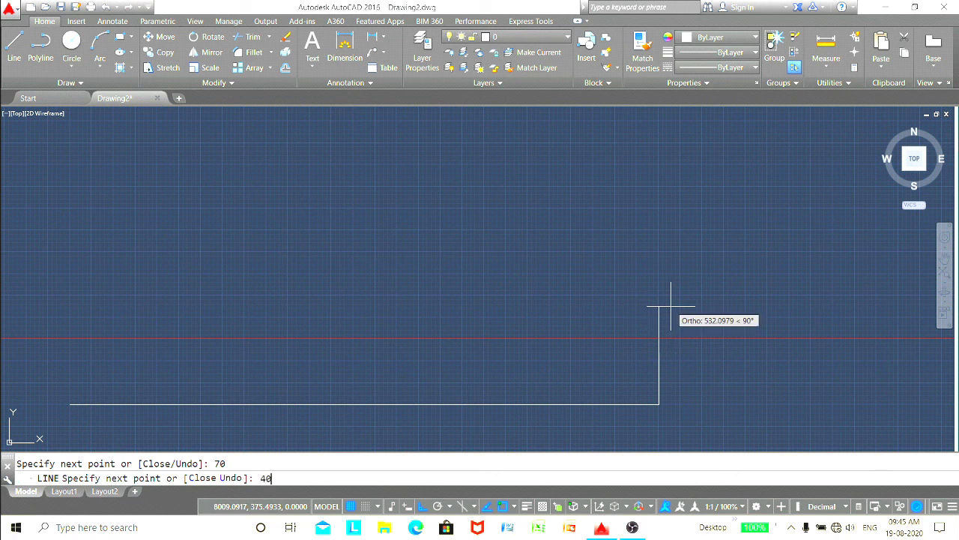
pyautogui.press('Return')
pyautogui.press('Escape')
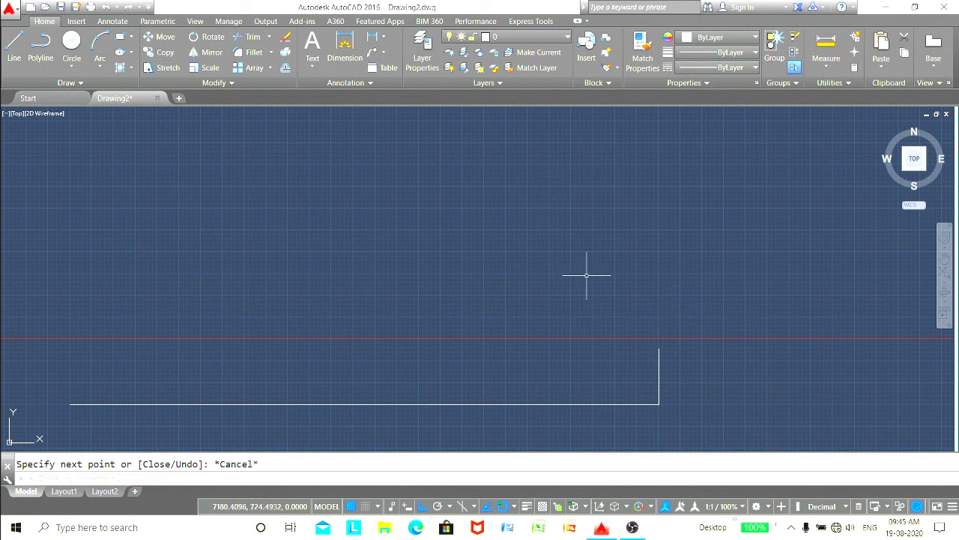
pyautogui.scroll(3, 595, 275)
pyautogui.moveTo(605, 278)
pyautogui.mouseDown(button='middle')
pyautogui.moveTo(733, 175)
pyautogui.moveTo(814, 157)
pyautogui.mouseUp(button='middle')
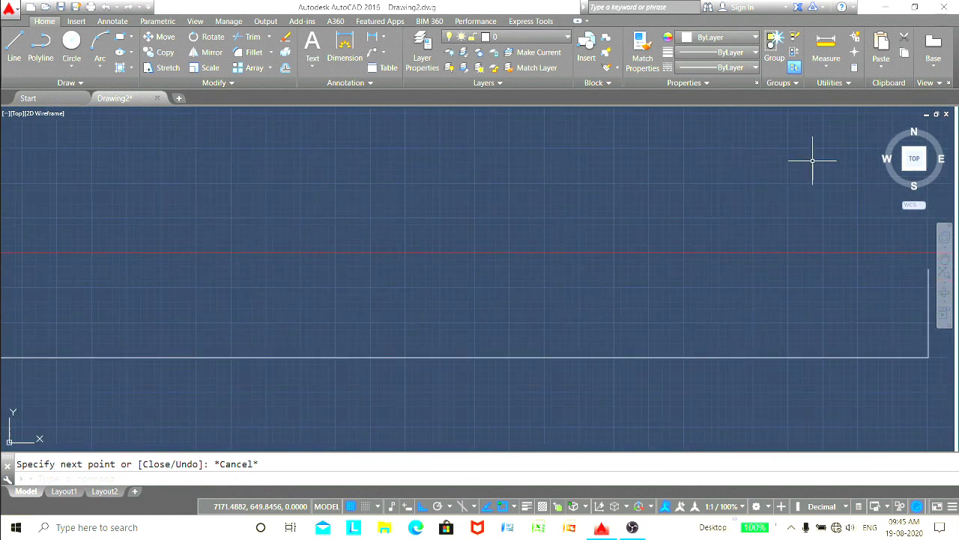
pyautogui.moveTo(574, 212); pyautogui.dragTo(684, 202, button='middle')
# Zoom to extents and drag the UCS origin to a point below-left of the outline
pyautogui.middleClick(559, 215)
pyautogui.middleClick(558, 215)
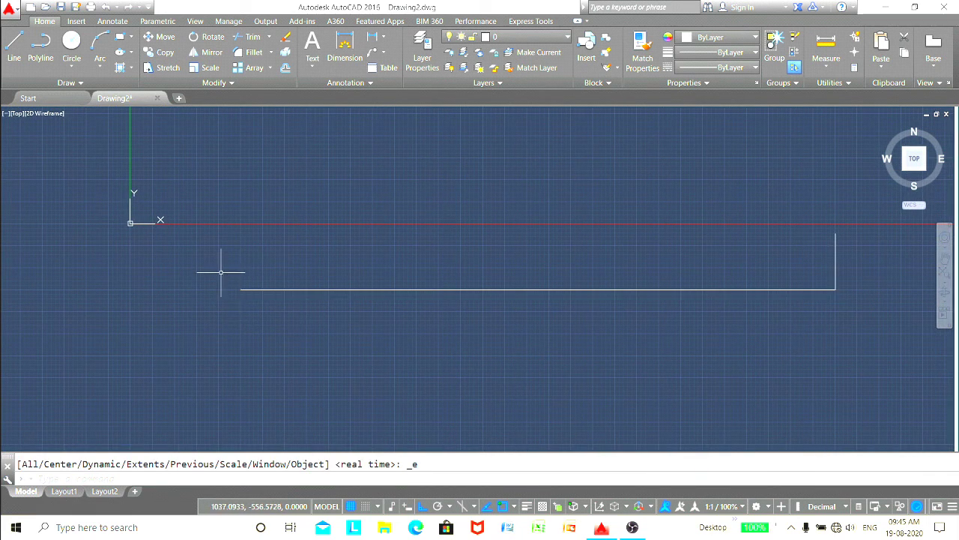
pyautogui.press('Escape')
pyautogui.click(129, 228)
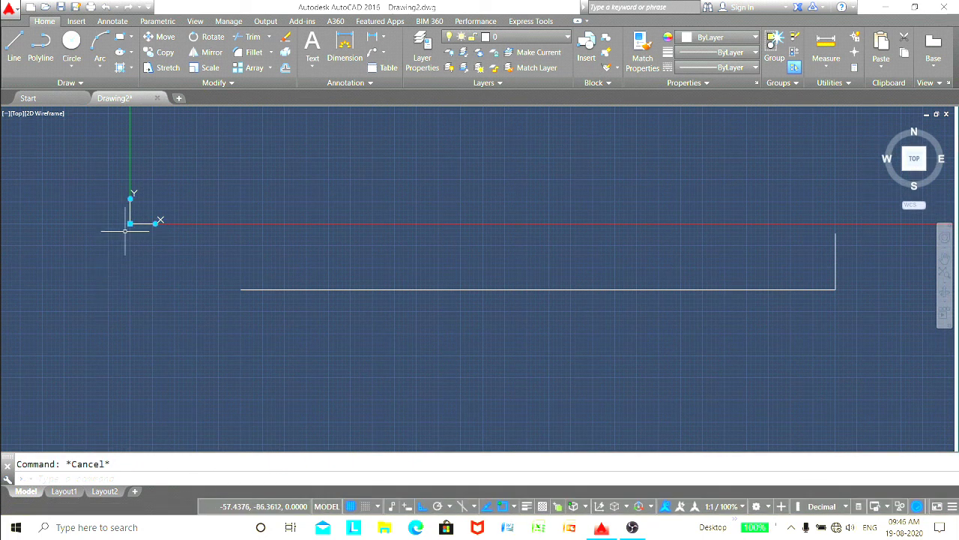
pyautogui.click(129, 229)
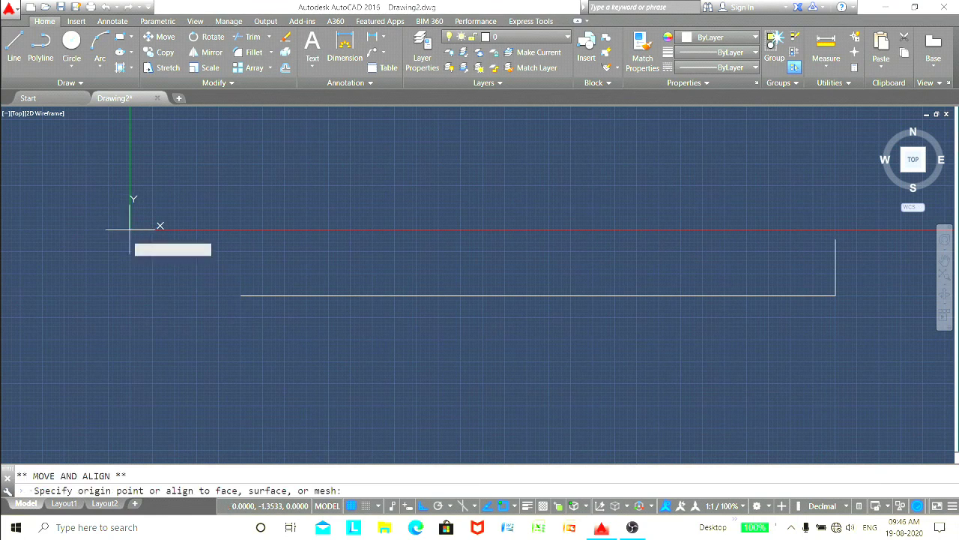
pyautogui.click(37, 409)
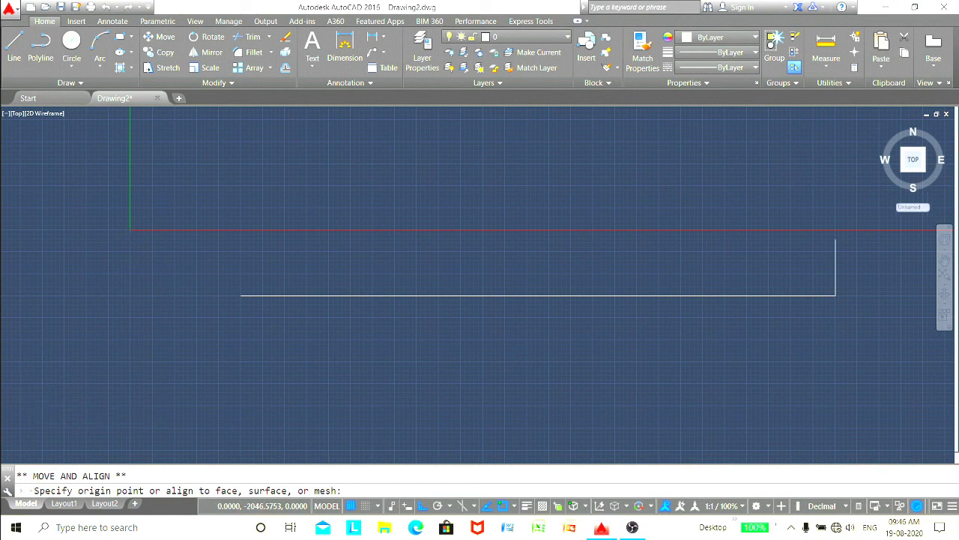
pyautogui.moveTo(347, 364); pyautogui.dragTo(270, 385, button='middle')
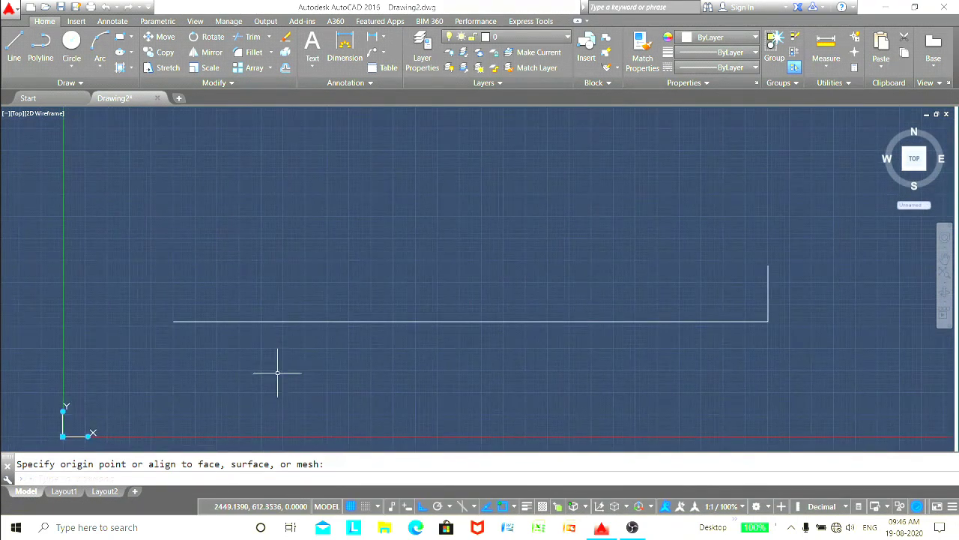
pyautogui.press('Escape')
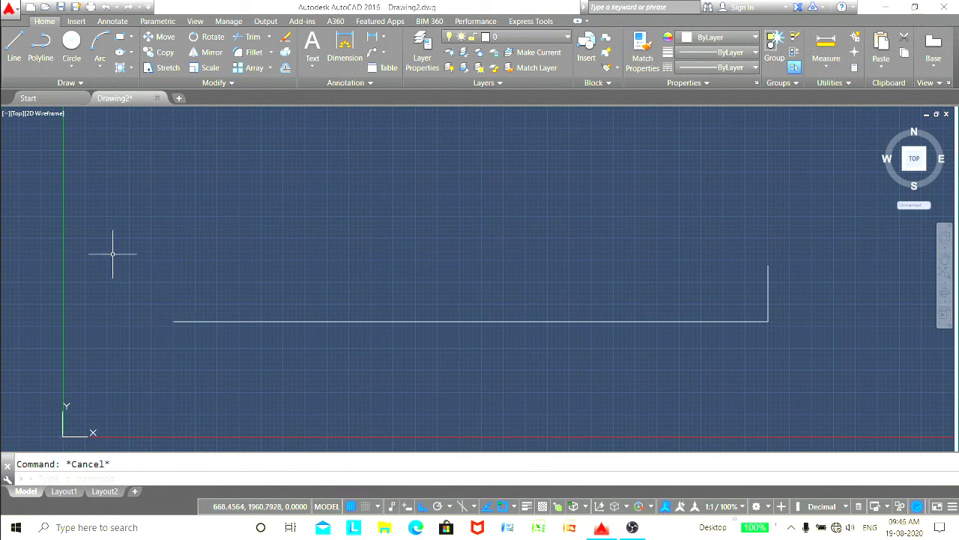
# Draw the left edge from the base line's left end rising 300, 225, 70 and 40 mm
pyautogui.click(13, 49)
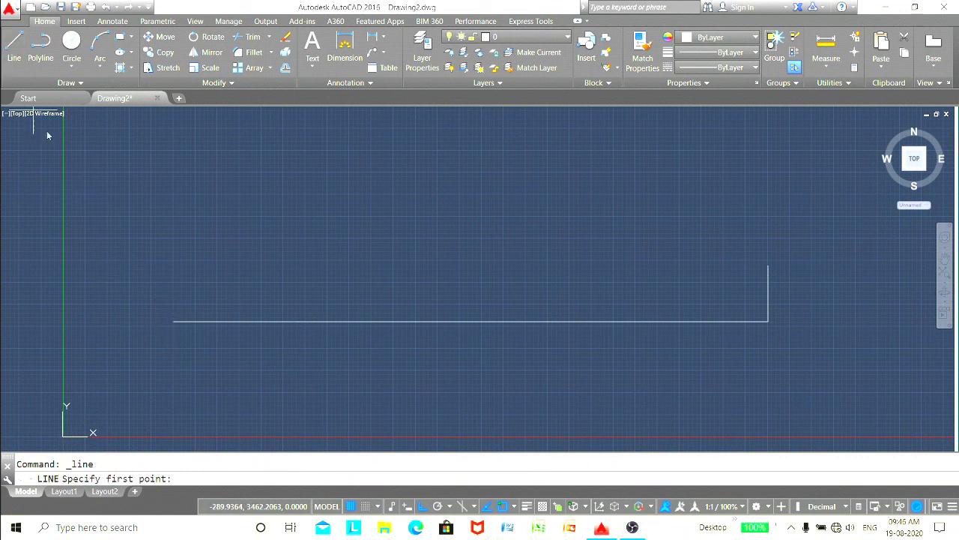
pyautogui.click(173, 321)
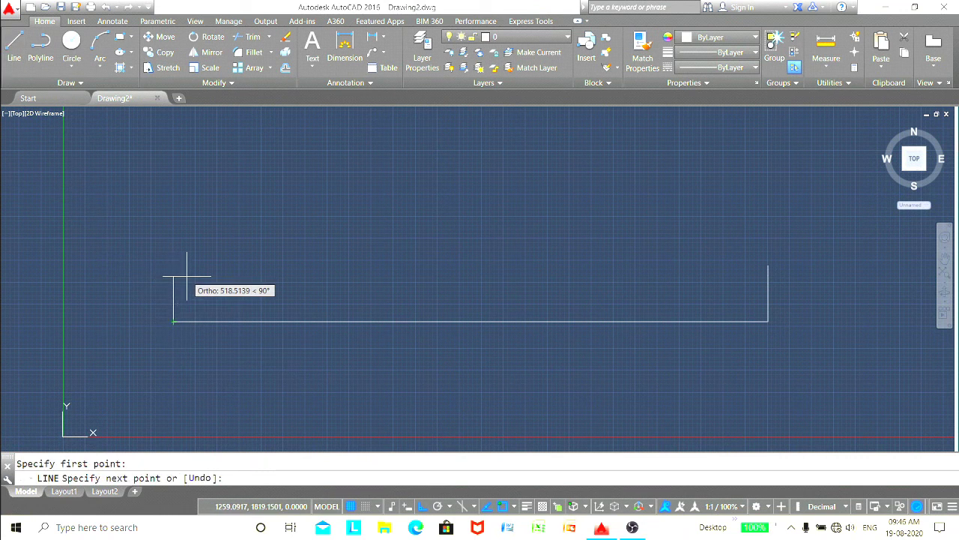
pyautogui.write('30')
pyautogui.press('Return')
pyautogui.write('2')
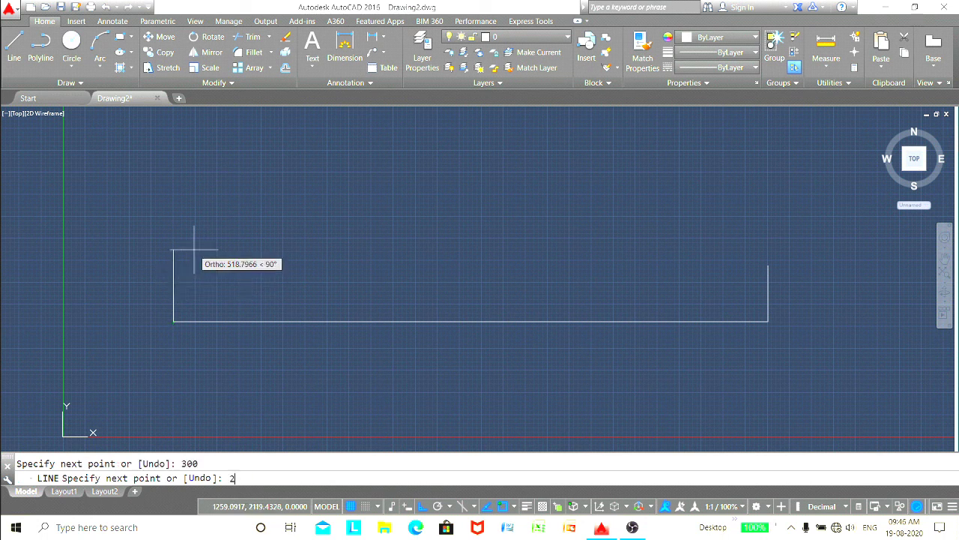
pyautogui.write('25')
pyautogui.press('Return')
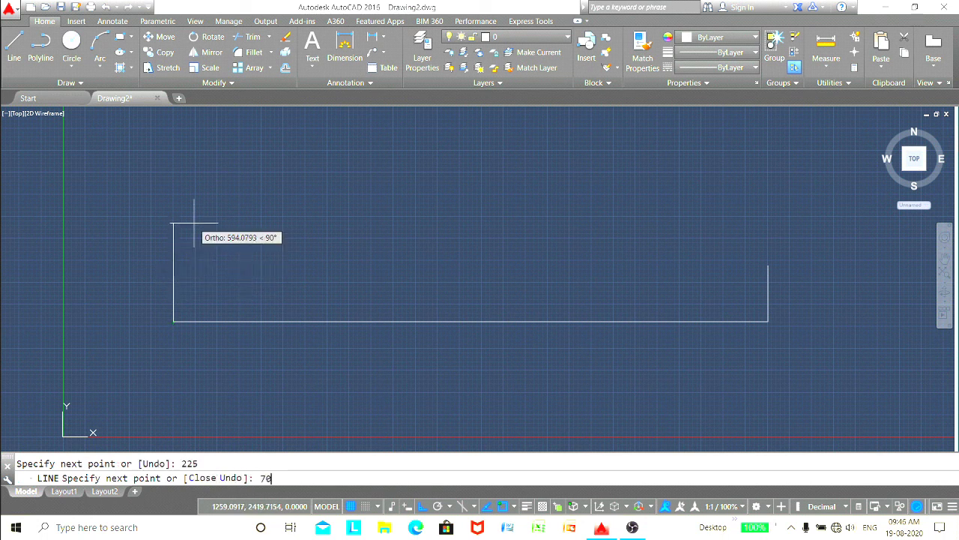
pyautogui.press('Return')
pyautogui.write('40')
pyautogui.press('Return')
pyautogui.press('Escape')
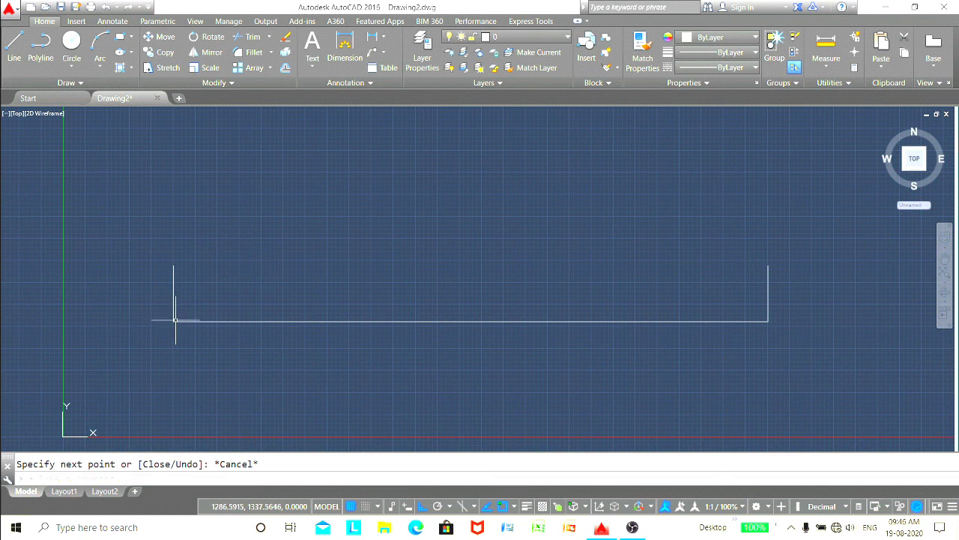
# Draw a vertical line from the base midpoint rising 310, 235, 75 and 45 mm
pyautogui.press('Return')
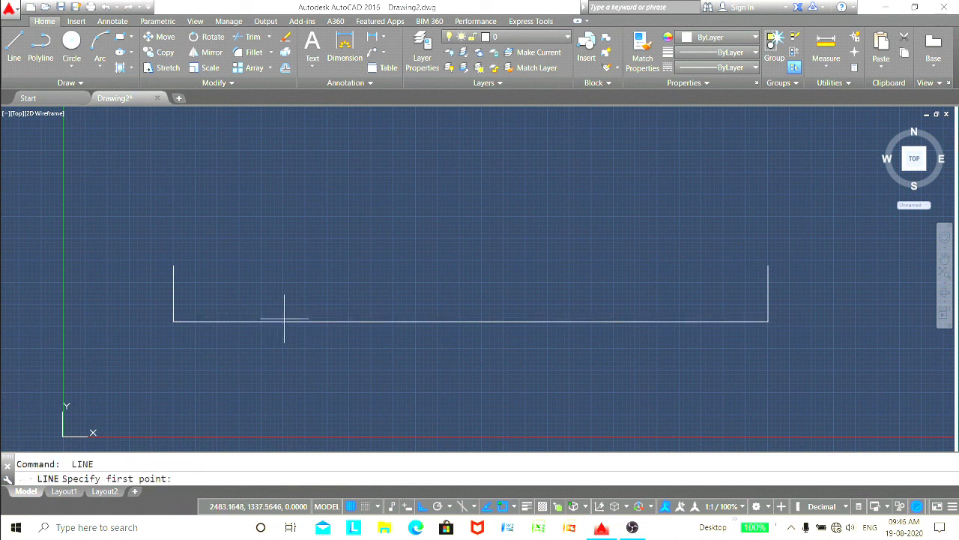
pyautogui.click(470, 322)
pyautogui.write('31')
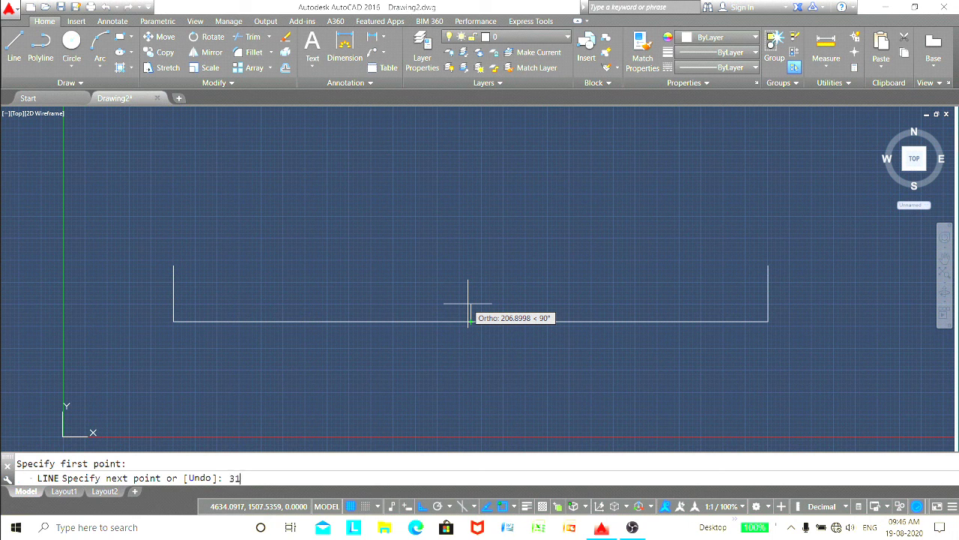
pyautogui.write('0')
pyautogui.press('Return')
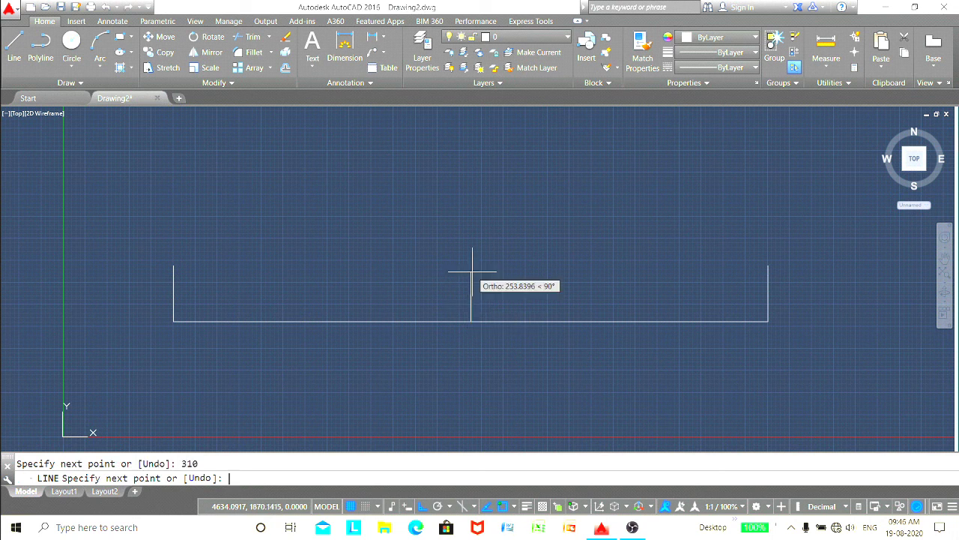
pyautogui.press('Return')
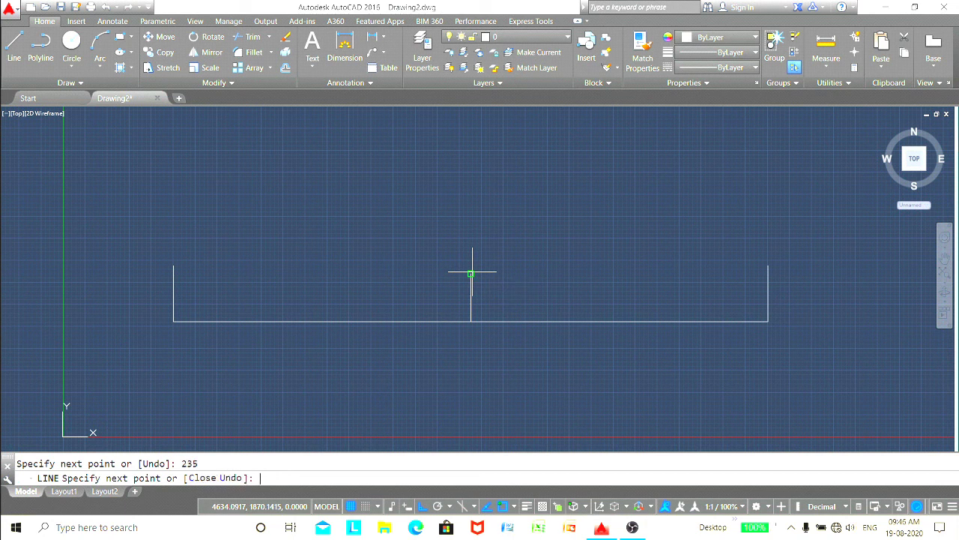
pyautogui.write('75')
pyautogui.press('Return')
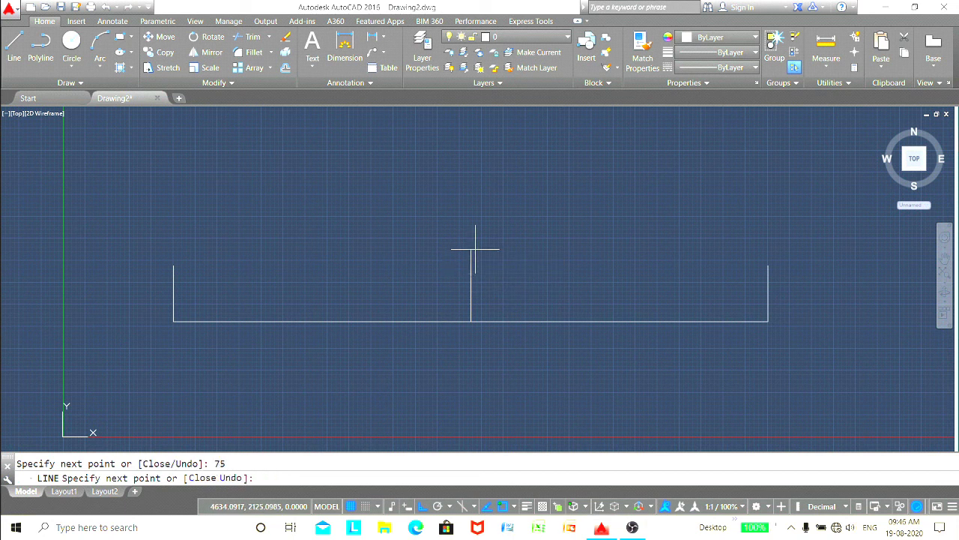
pyautogui.write('45')
pyautogui.press('Return')
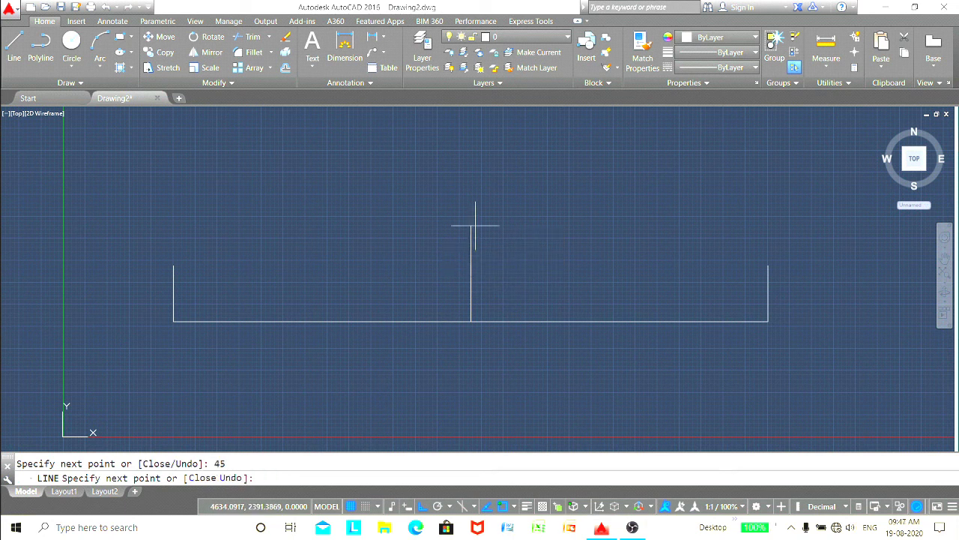
pyautogui.press('Escape')
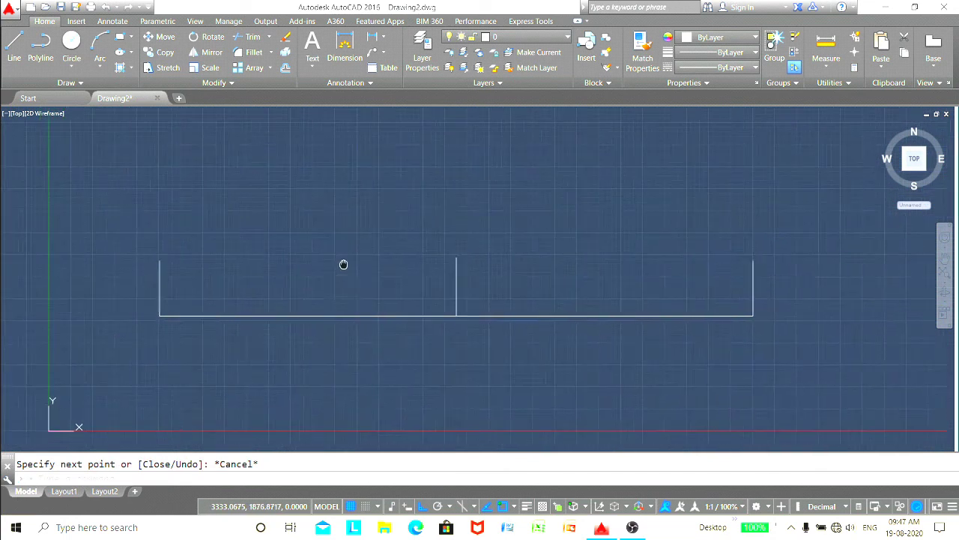
# Zoom to fit the whole drawing and recentre the view
pyautogui.scroll(2, 342, 265)
pyautogui.middleClick(363, 260)
pyautogui.middleClick(362, 260)
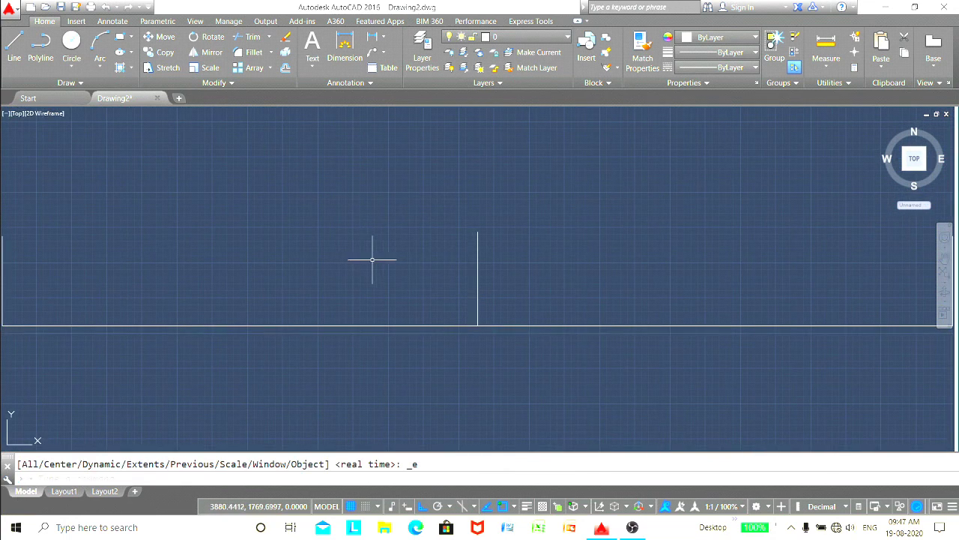
pyautogui.moveTo(372, 259)
pyautogui.mouseDown(button='middle')
pyautogui.moveTo(394, 272)
pyautogui.moveTo(382, 273)
pyautogui.mouseUp(button='middle')
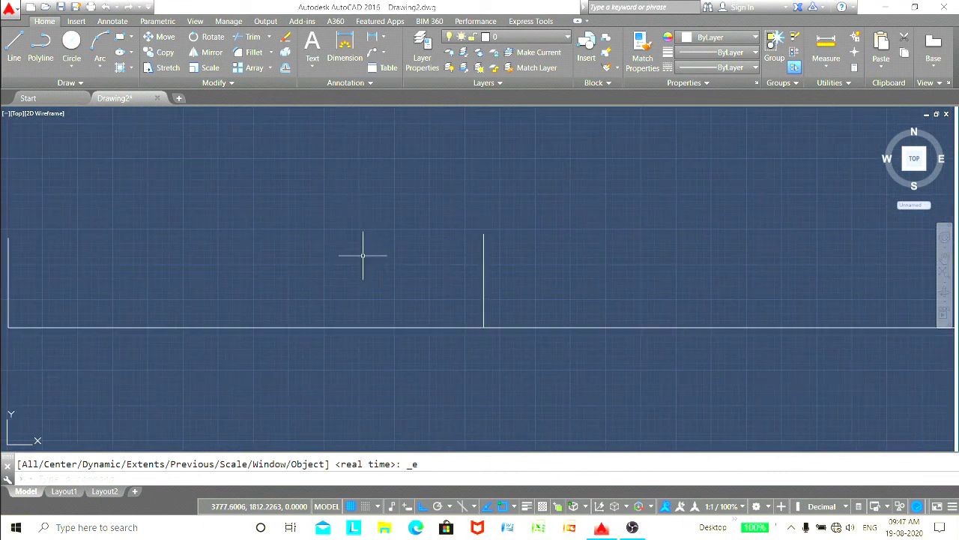
pyautogui.scroll(-2, 364, 258)
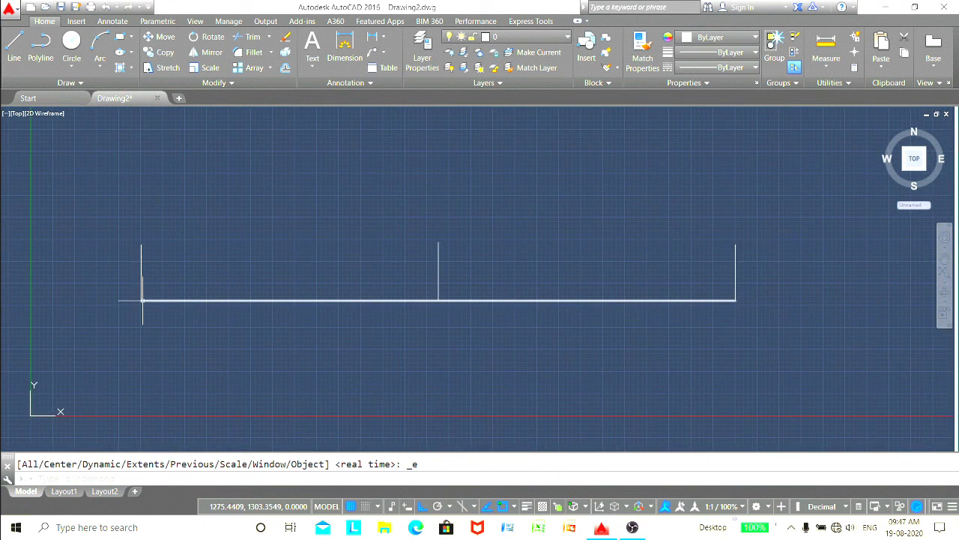
pyautogui.write('z')
pyautogui.press('Return')
pyautogui.press('Escape')
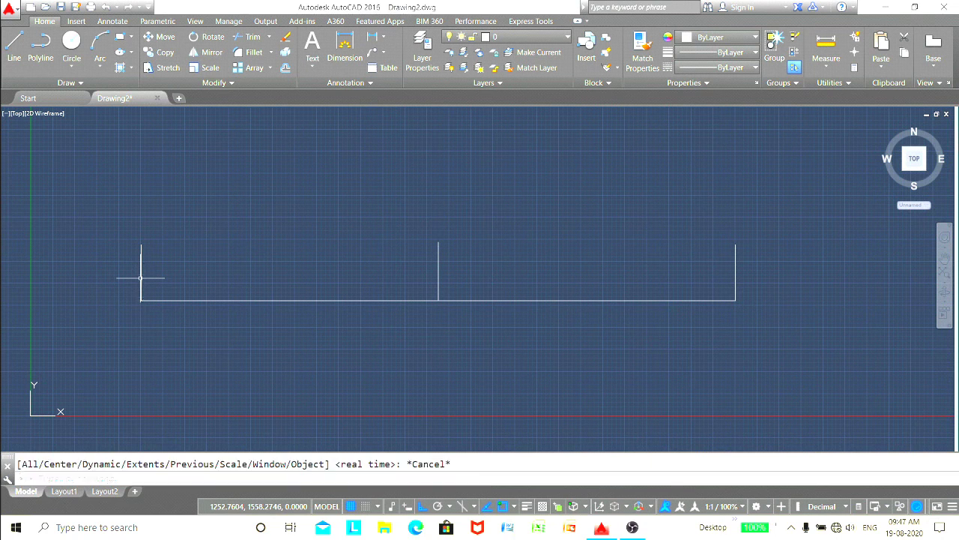
# Draw a layer line from the left edge through the centre divider to the right edge
pyautogui.click(4, 63)
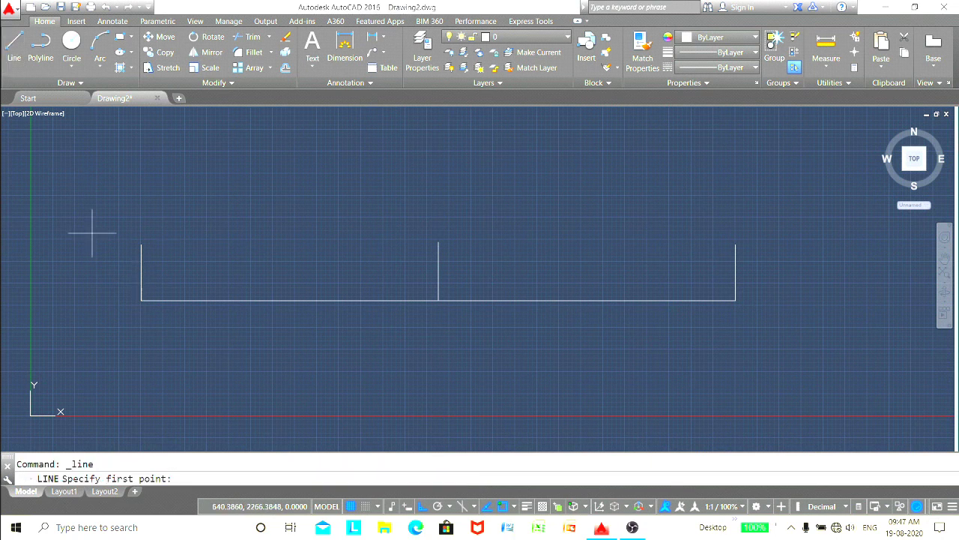
pyautogui.click(141, 275)
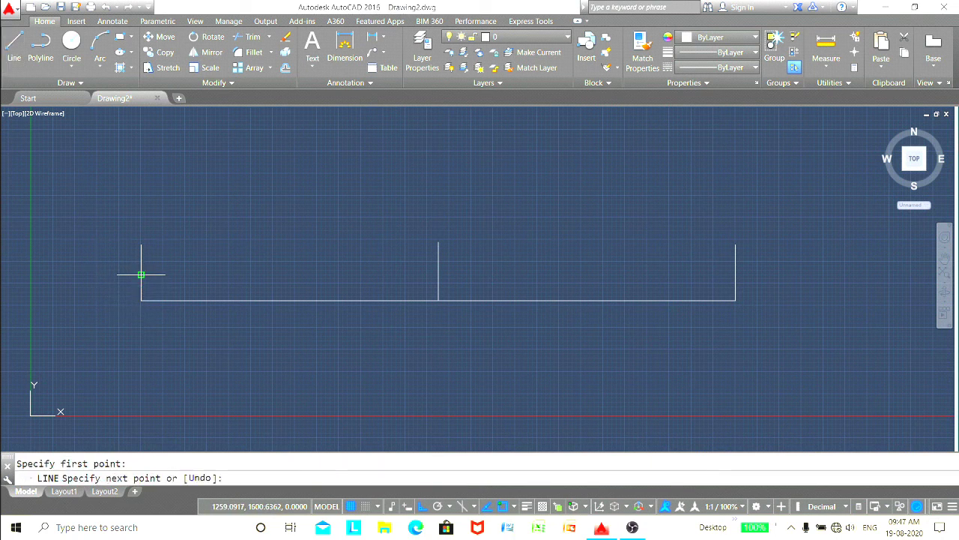
pyautogui.click(422, 506)
pyautogui.scroll(2, 425, 305)
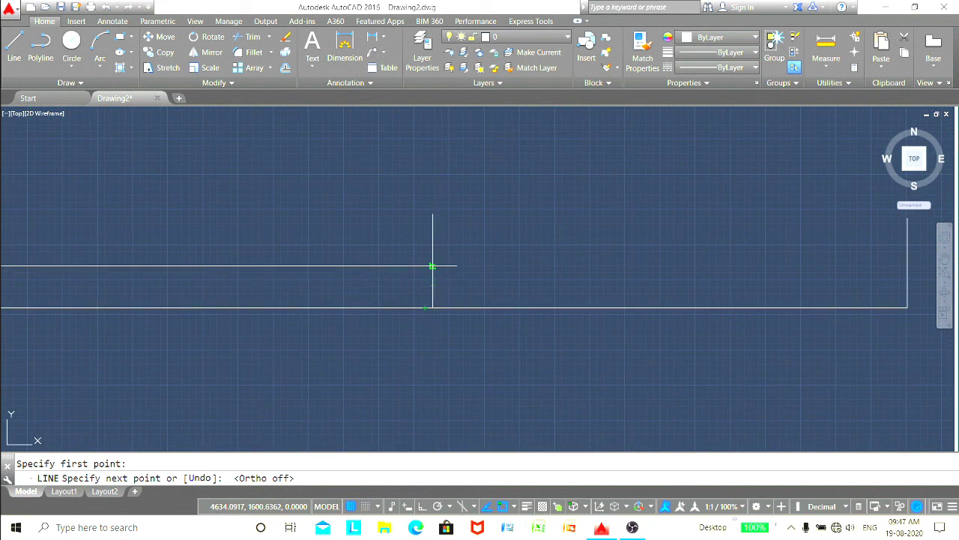
pyautogui.click(432, 266)
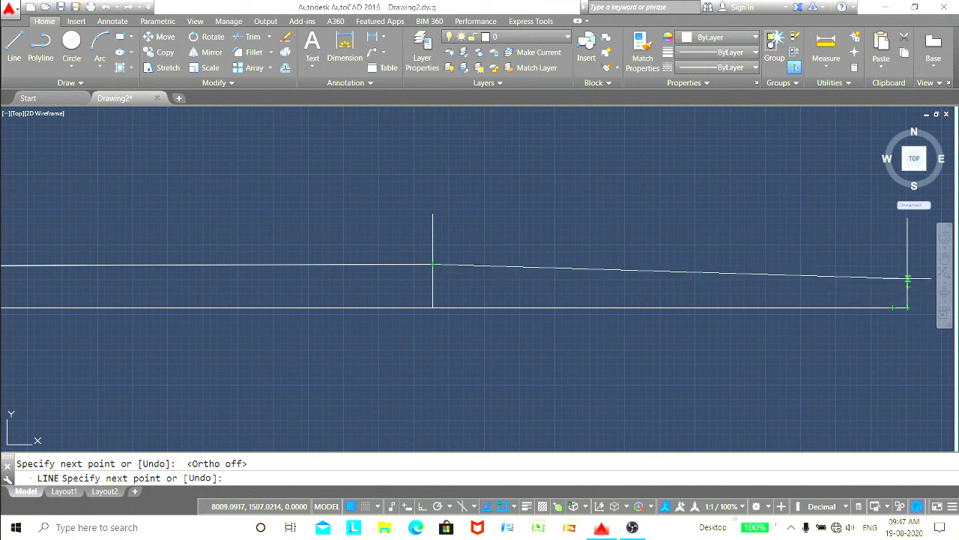
pyautogui.click(907, 265)
pyautogui.press('Escape')
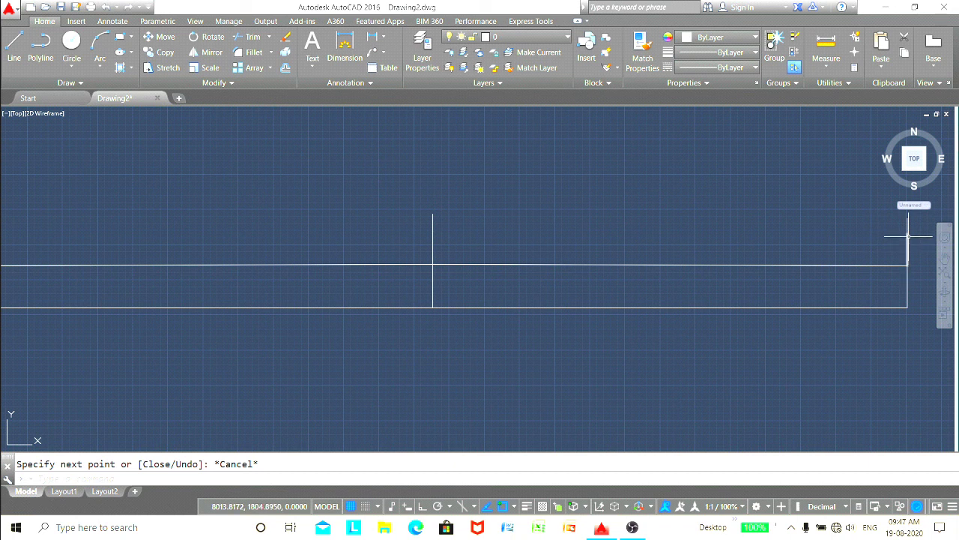
# Draw a sloped line from the right edge up to the centre crown and down to the left edge
pyautogui.press('Return')
pyautogui.click(908, 234)
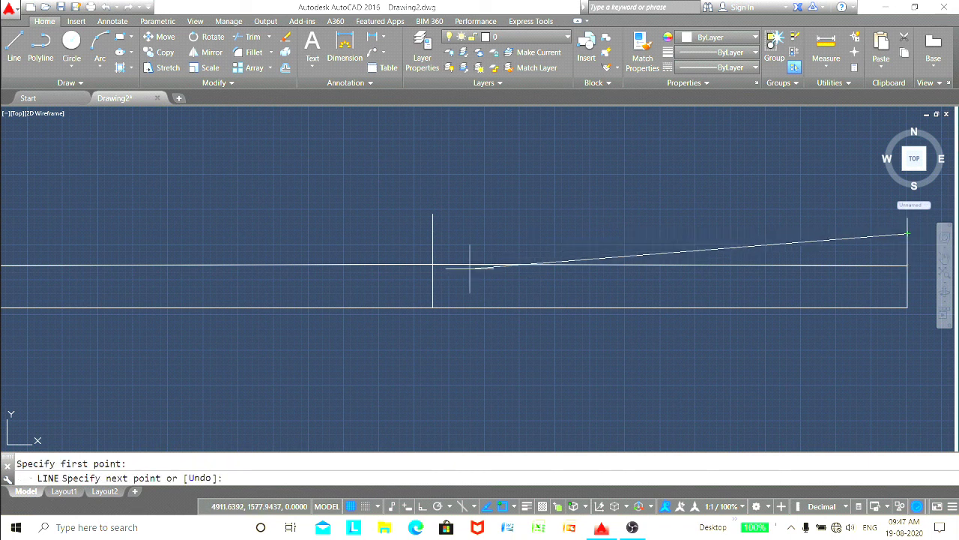
pyautogui.click(432, 232)
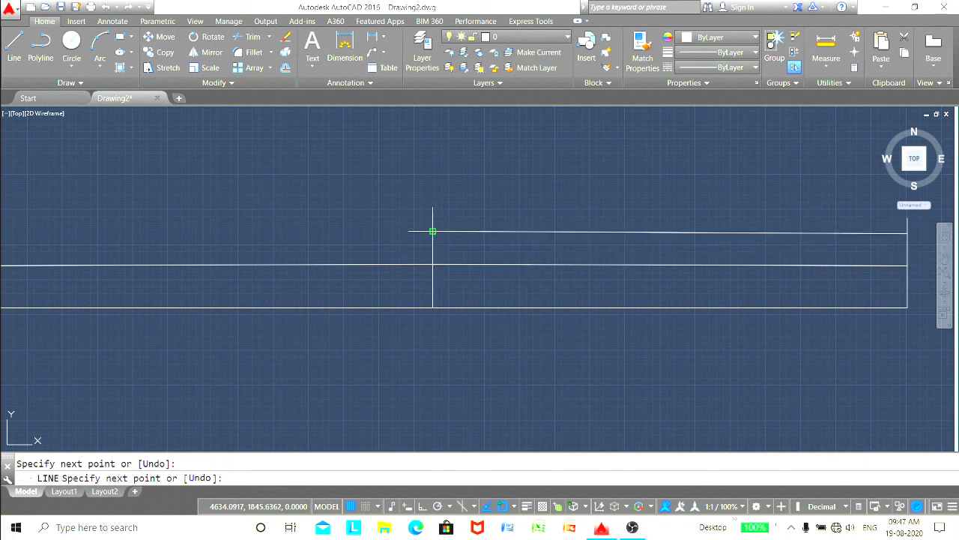
pyautogui.scroll(-2, 396, 235)
pyautogui.moveTo(396, 236); pyautogui.dragTo(554, 235, button='middle')
pyautogui.scroll(2, 324, 249)
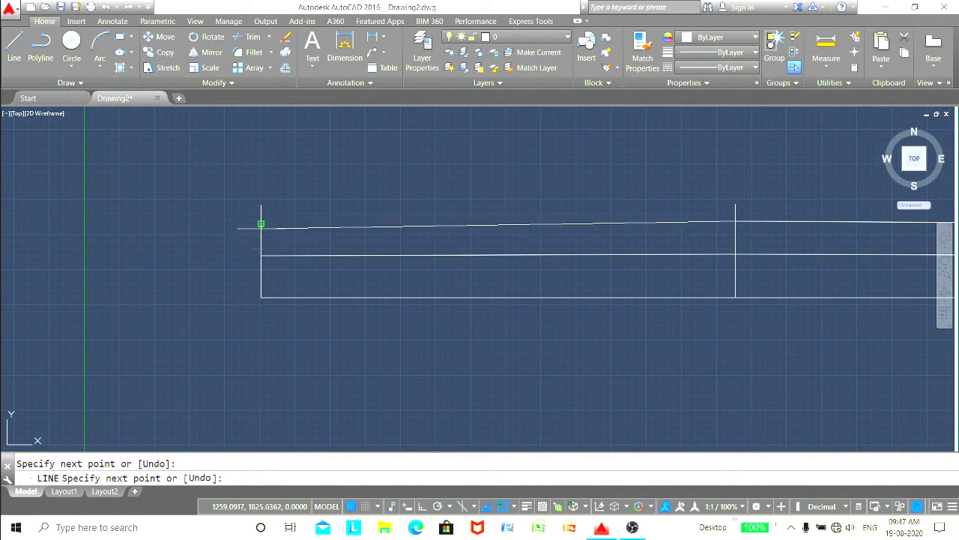
pyautogui.click(261, 224)
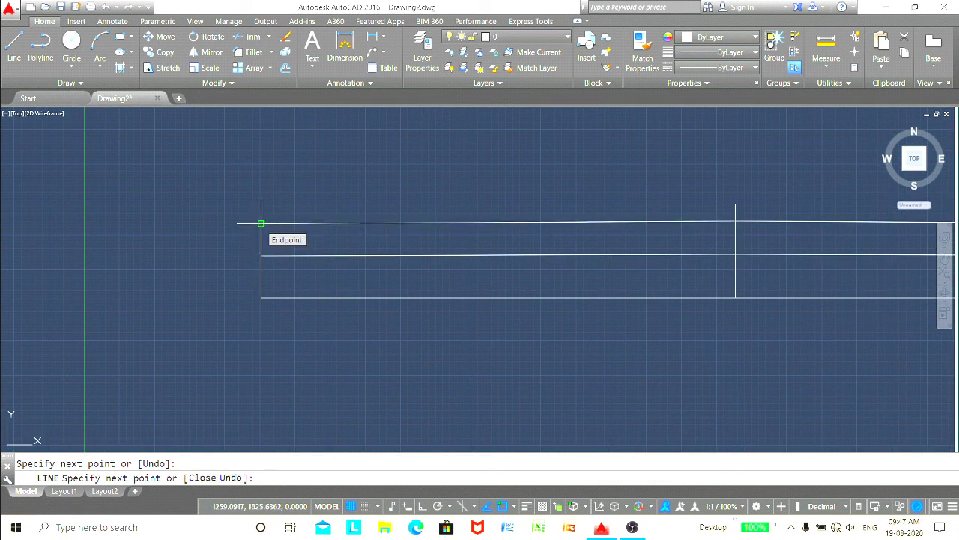
pyautogui.press('Escape')
# Draw the next surface line from the left edge to the centre crown and on to the right edge
pyautogui.press('Return')
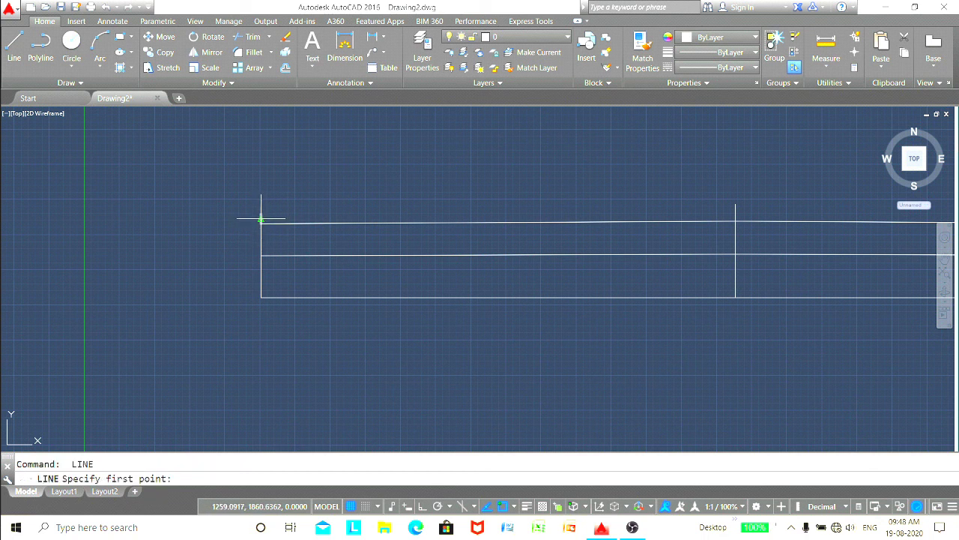
pyautogui.click(261, 213)
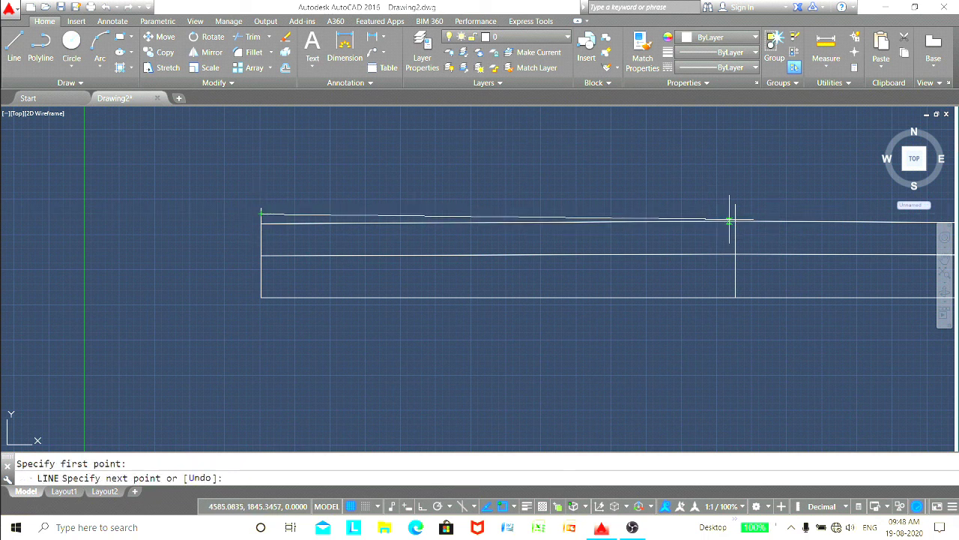
pyautogui.click(735, 214)
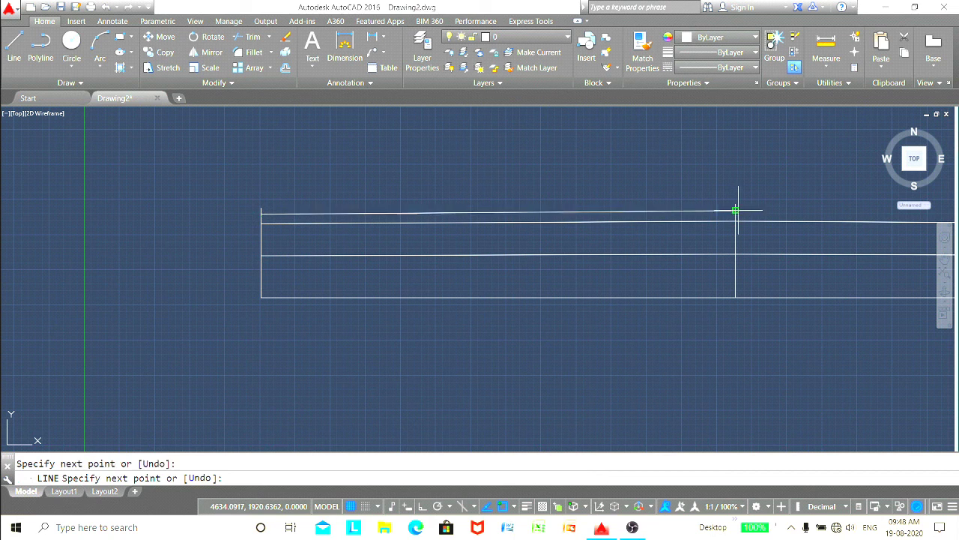
pyautogui.moveTo(768, 216); pyautogui.dragTo(471, 229, button='middle')
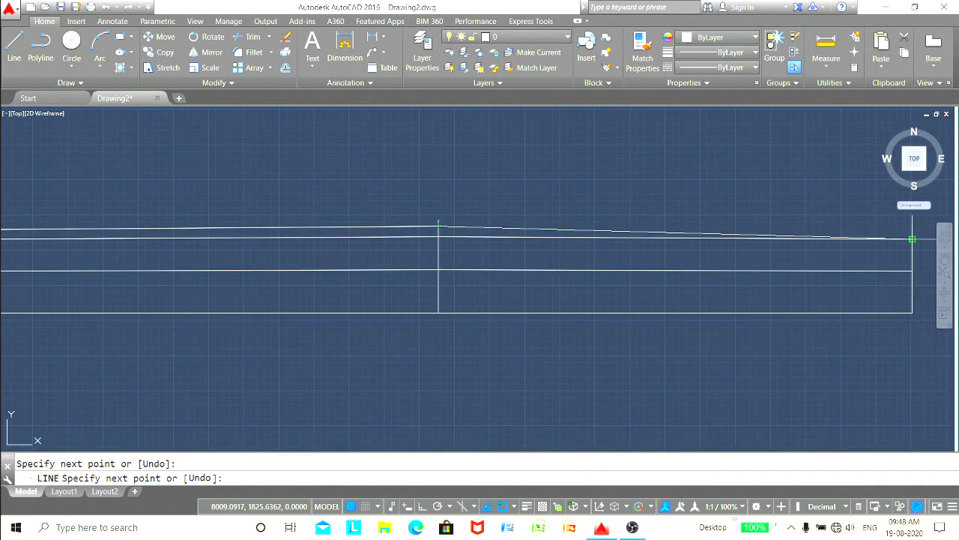
pyautogui.click(912, 228)
pyautogui.press('Escape')
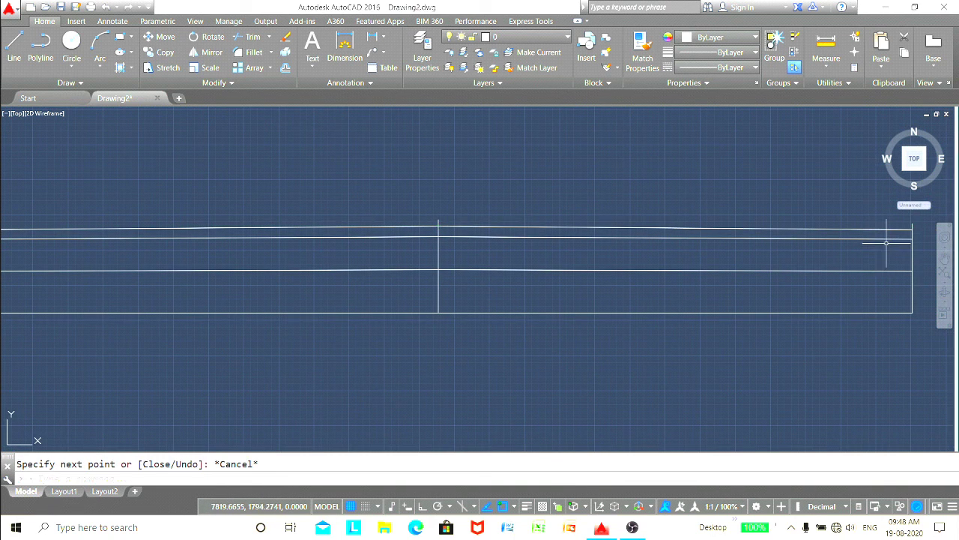
# Draw the top cambered line from the right top endpoint to the crown and the left top endpoint
pyautogui.press('Return')
pyautogui.click(912, 225)
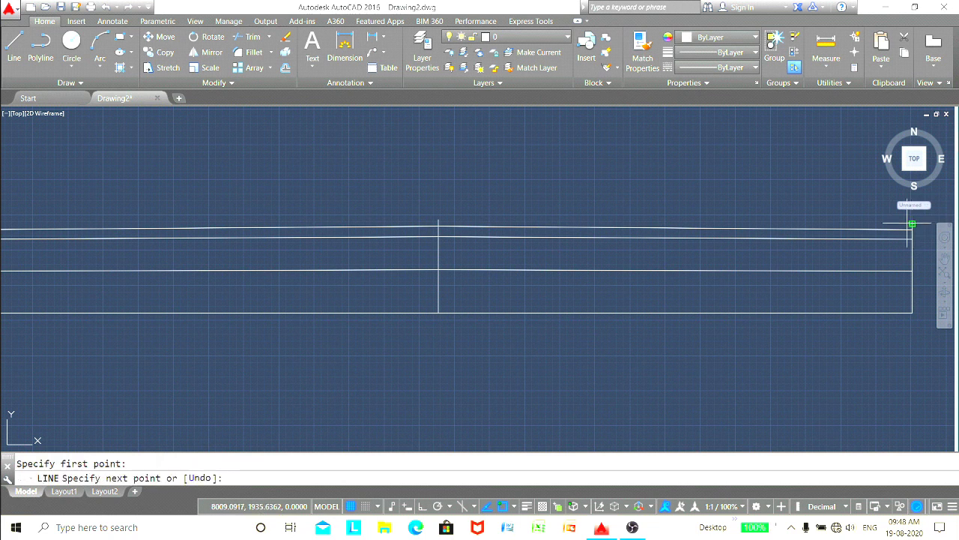
pyautogui.click(438, 225)
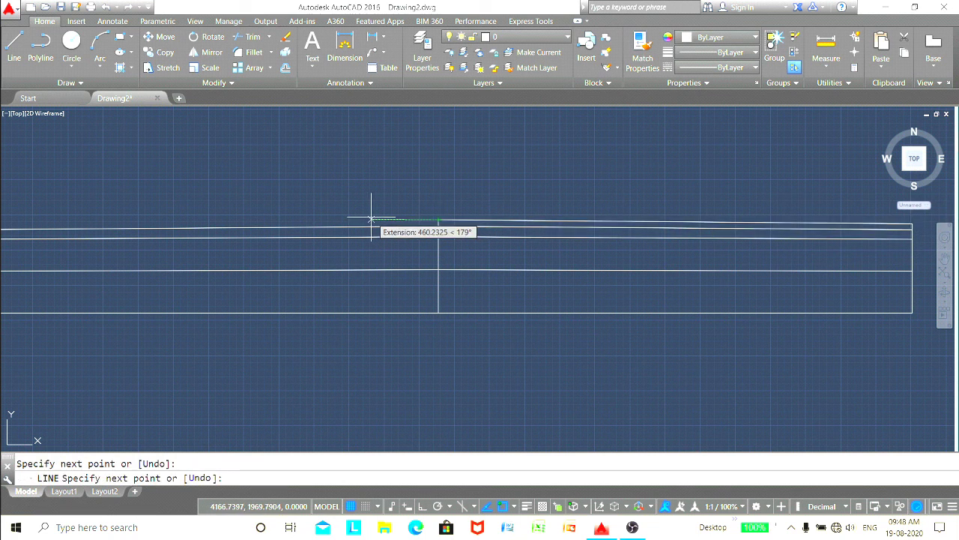
pyautogui.moveTo(381, 215); pyautogui.dragTo(562, 210, button='middle')
pyautogui.scroll(2, 235, 206)
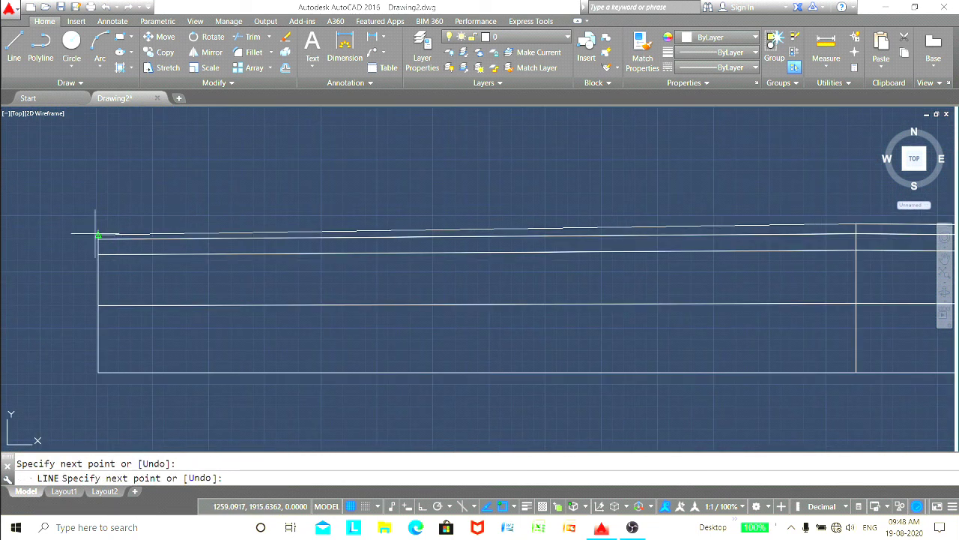
pyautogui.click(99, 230)
pyautogui.press('Escape')
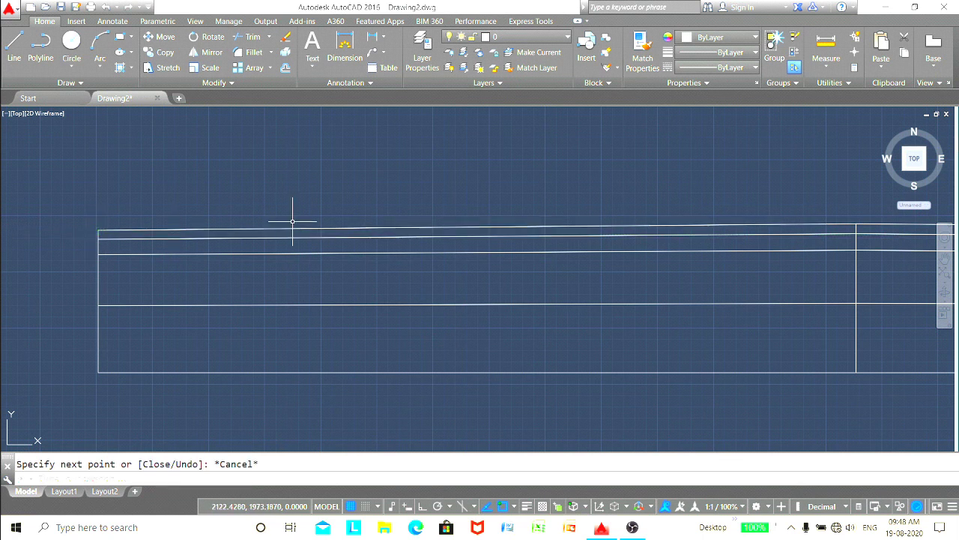
# Frame the whole section and select the lower part of the centre divider
pyautogui.scroll(-2, 296, 215)
pyautogui.moveTo(627, 214); pyautogui.dragTo(465, 256, button='middle')
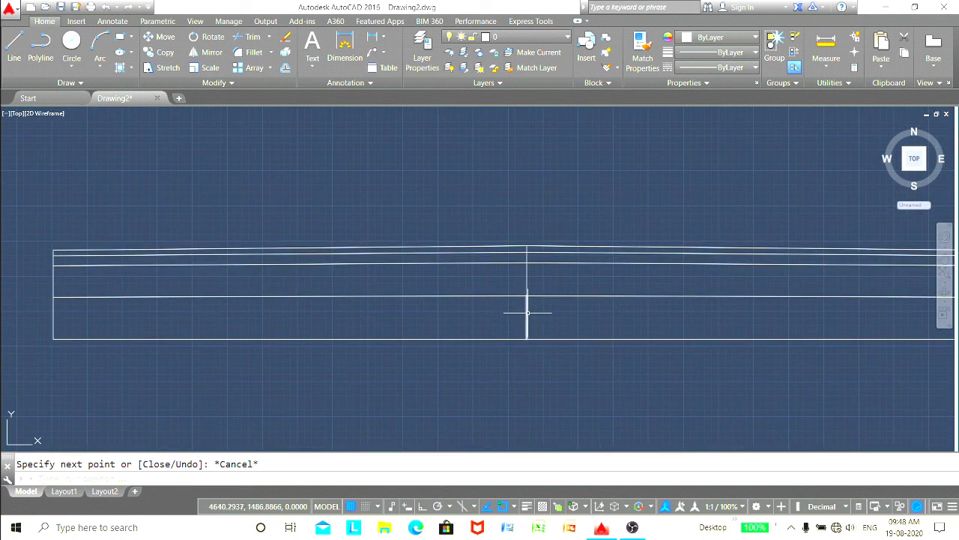
pyautogui.click(526, 315)
# Add the upper part of the centre divider to the selection and delete it
pyautogui.click(526, 266)
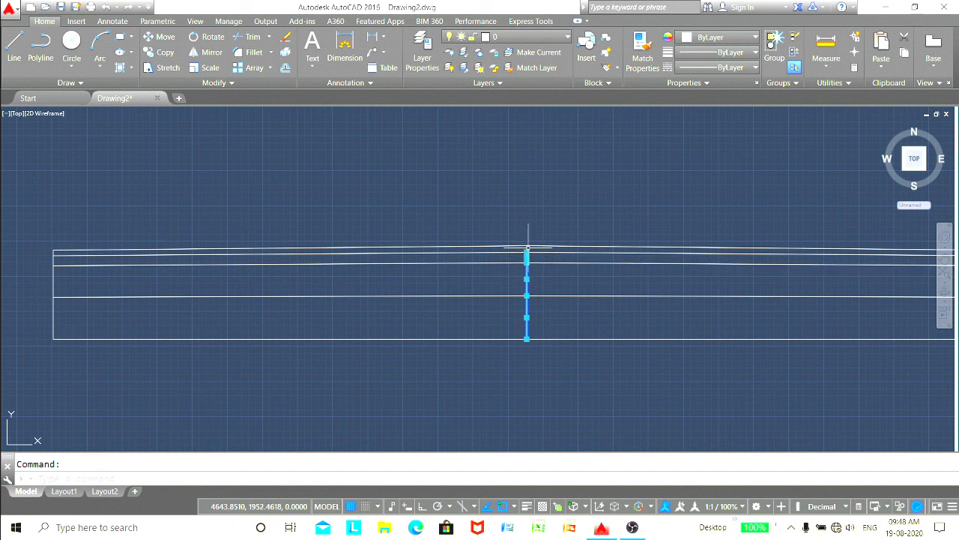
pyautogui.press('Delete')
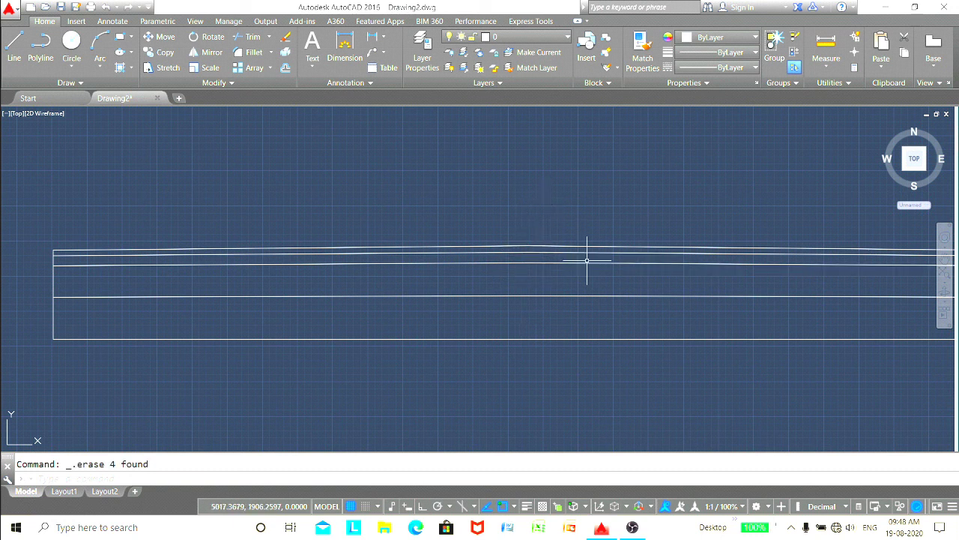
pyautogui.scroll(-2, 674, 368)
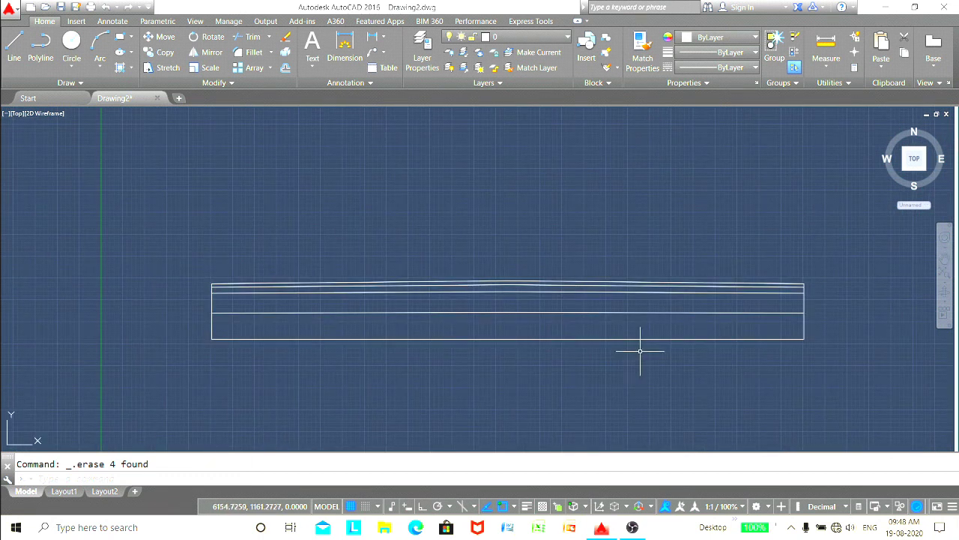
pyautogui.scroll(2, 660, 371)
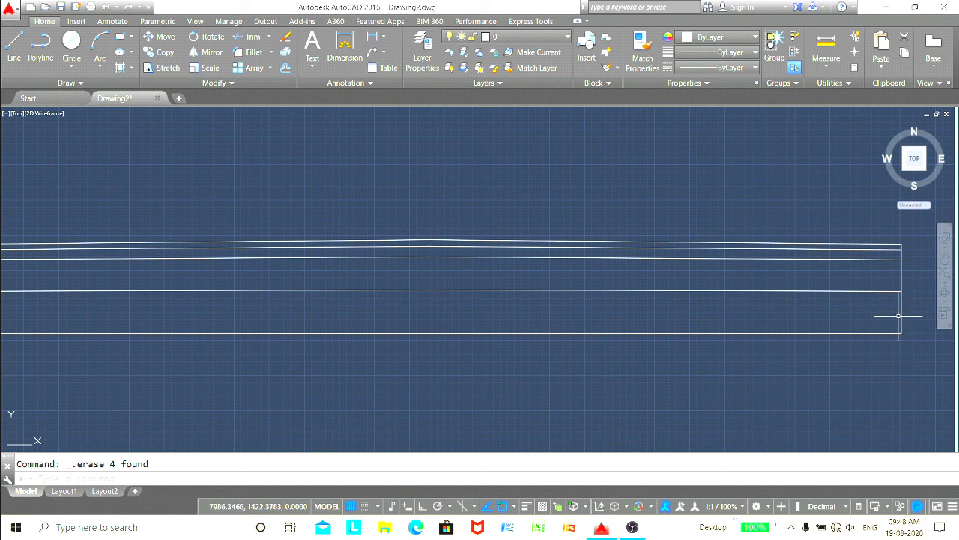
# Start a dimension at the bottom right corner, then cancel it
pyautogui.click(345, 46)
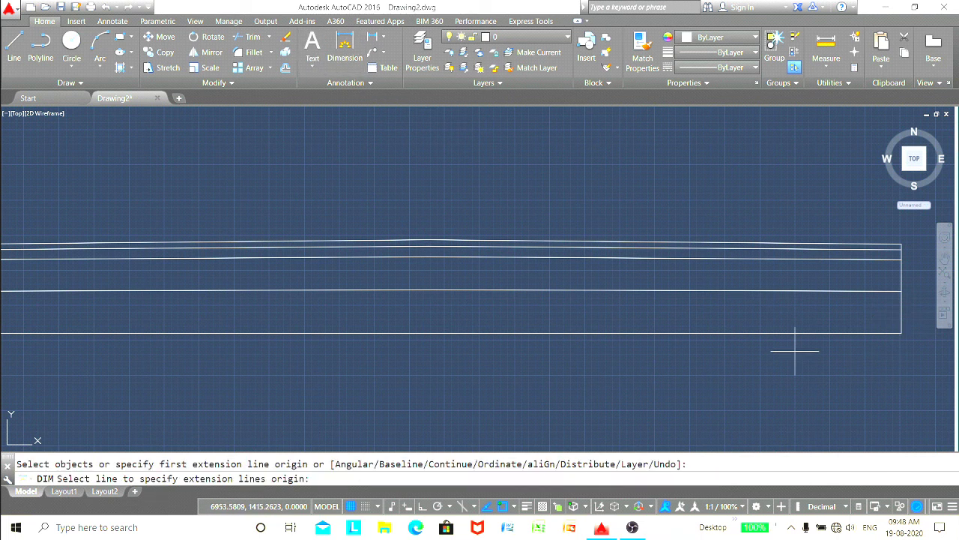
pyautogui.click(901, 333)
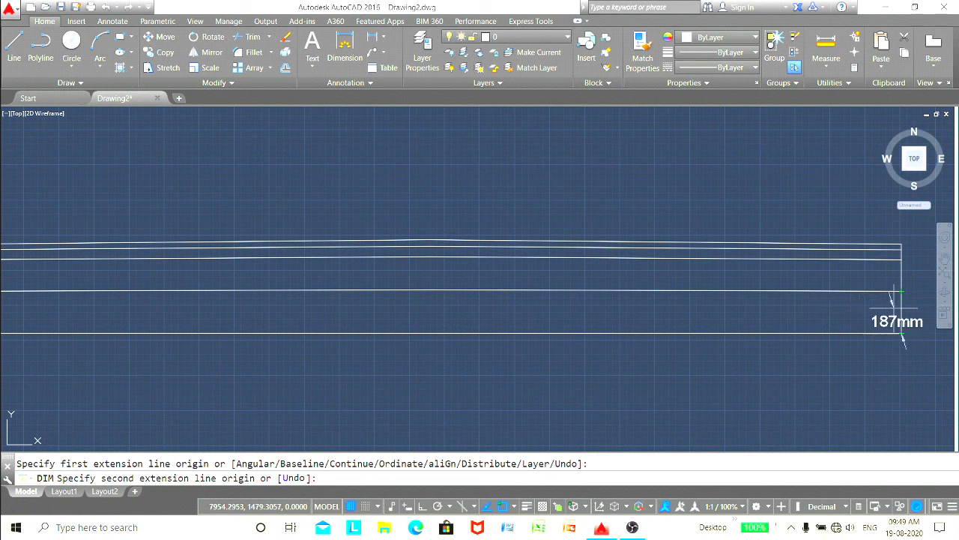
pyautogui.press('Escape')
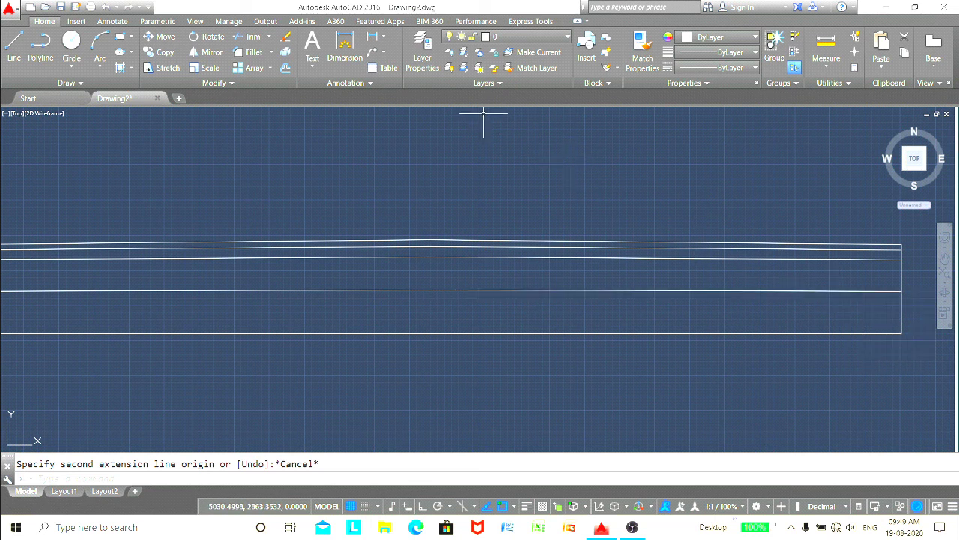
# Offset the top surface layer lines 1500 to create parallel layer lines
pyautogui.click(285, 68)
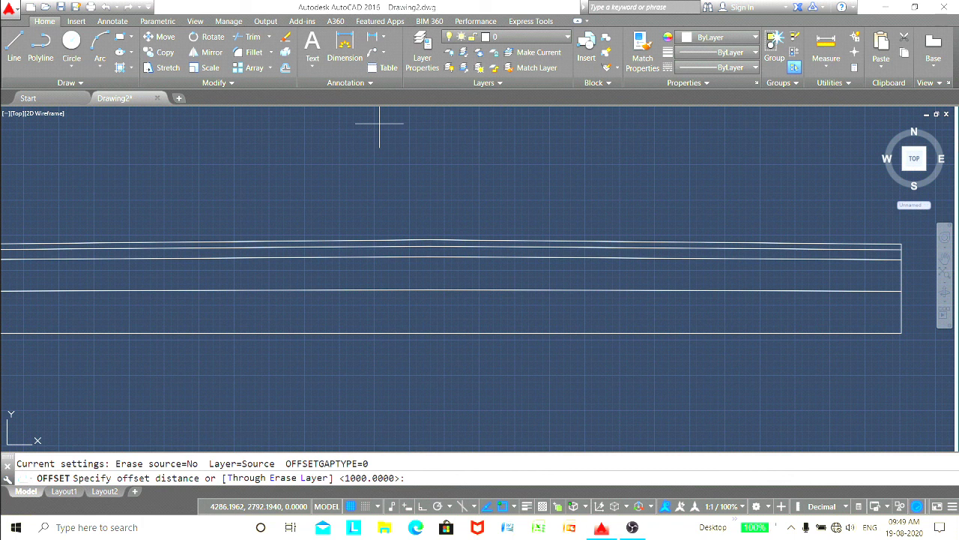
pyautogui.write('1500')
pyautogui.press('Return')
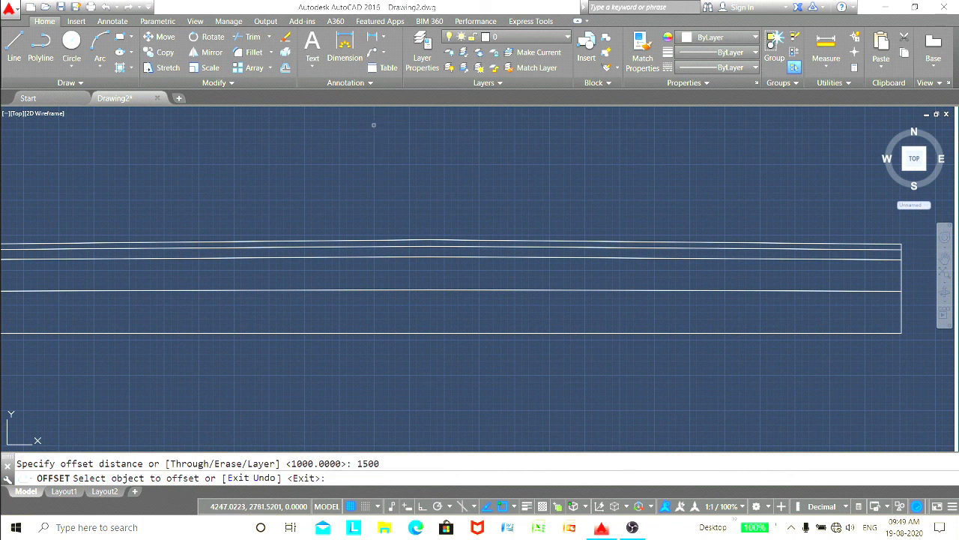
pyautogui.click(854, 245)
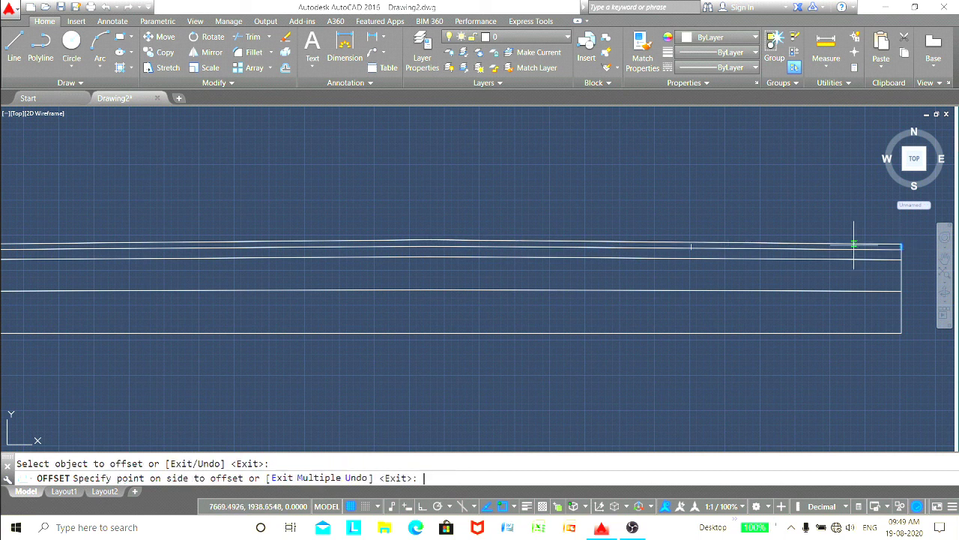
pyautogui.click(853, 258)
pyautogui.click(835, 258)
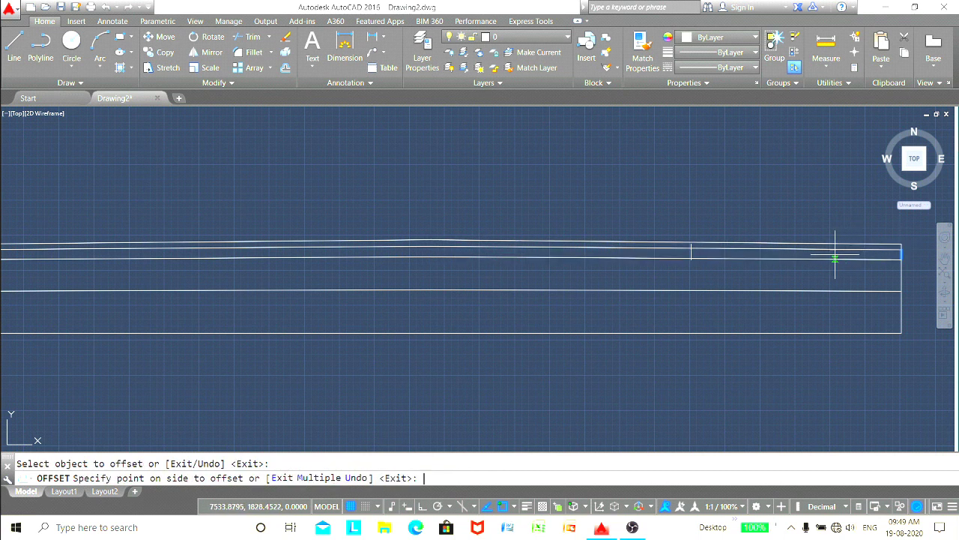
pyautogui.click(878, 275)
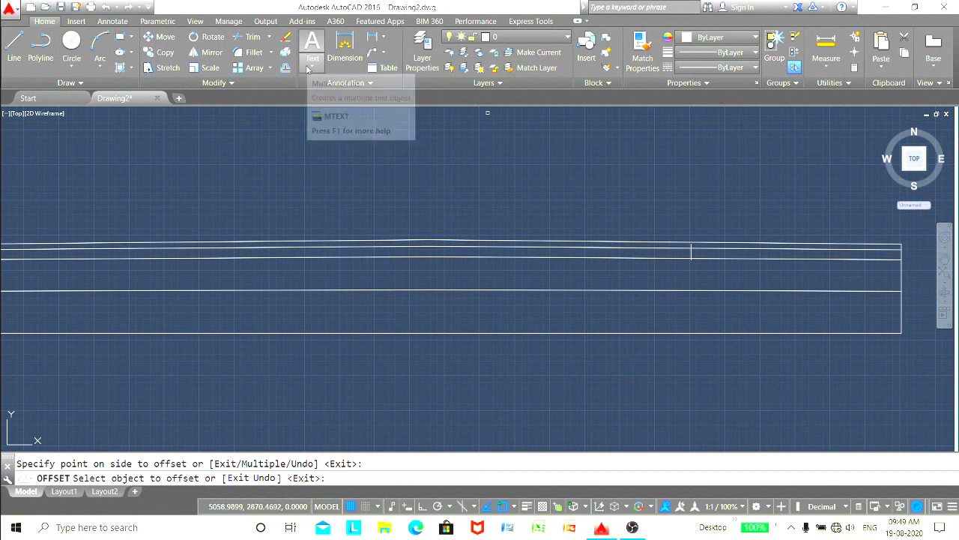
pyautogui.moveTo(262, 168); pyautogui.dragTo(504, 177, button='middle')
pyautogui.scroll(2, 504, 176)
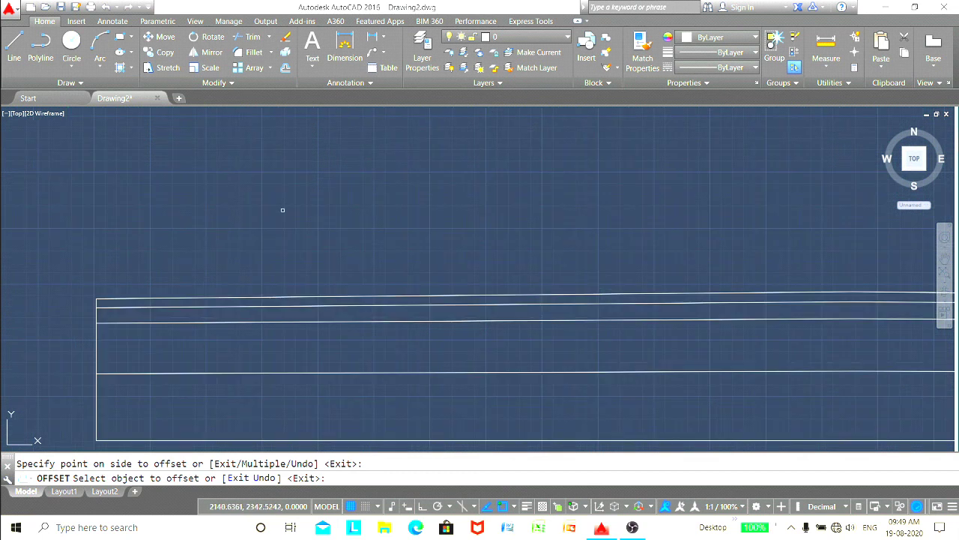
pyautogui.click(97, 306)
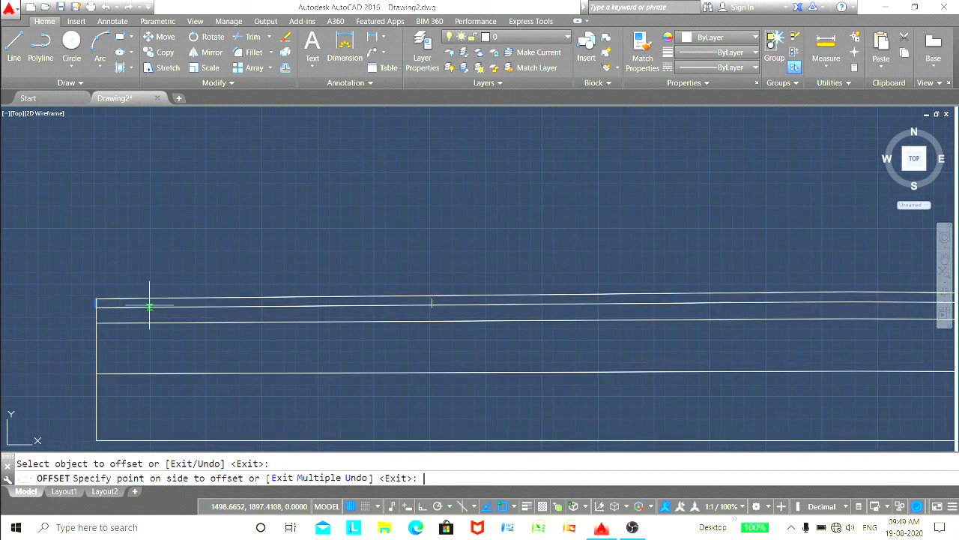
pyautogui.click(125, 309)
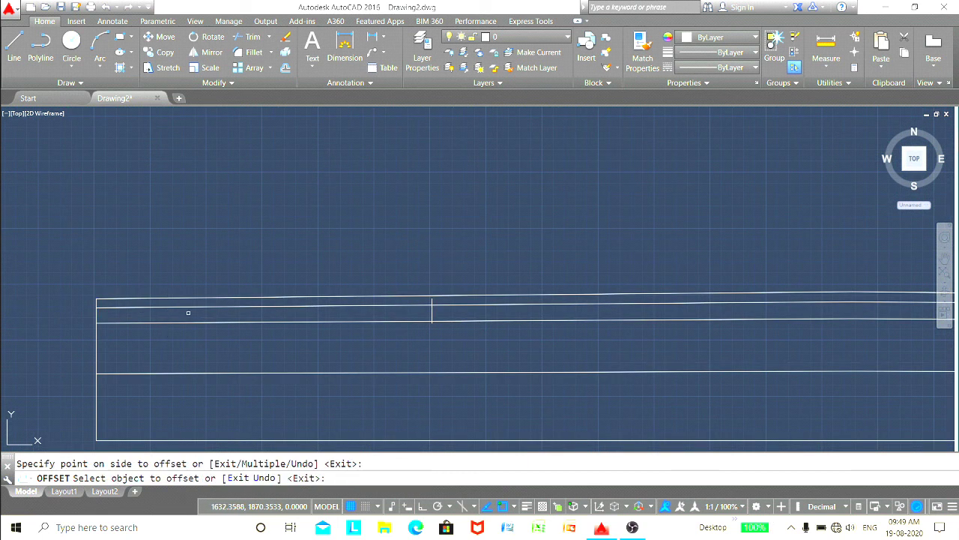
pyautogui.scroll(-2, 523, 227)
pyautogui.moveTo(522, 227); pyautogui.dragTo(337, 172, button='middle')
pyautogui.moveTo(551, 190); pyautogui.dragTo(537, 194, button='middle')
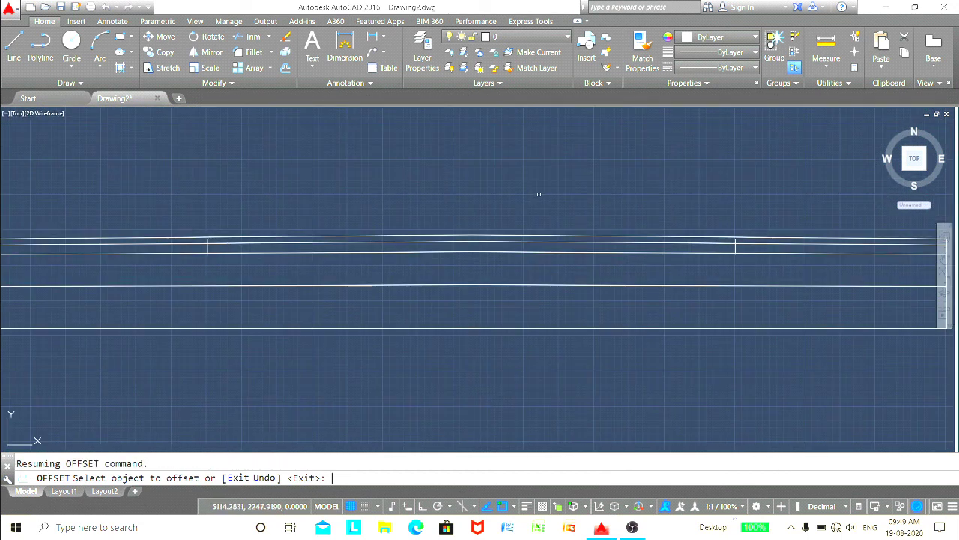
# Offset the band's right and left edges 1000 inward as vertical lines
pyautogui.click(286, 68)
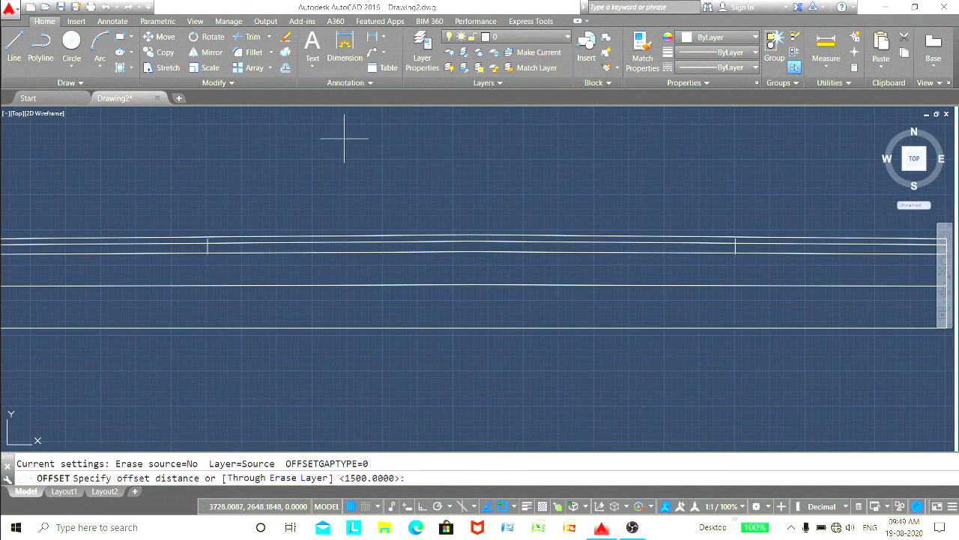
pyautogui.write('1000')
pyautogui.press('Return')
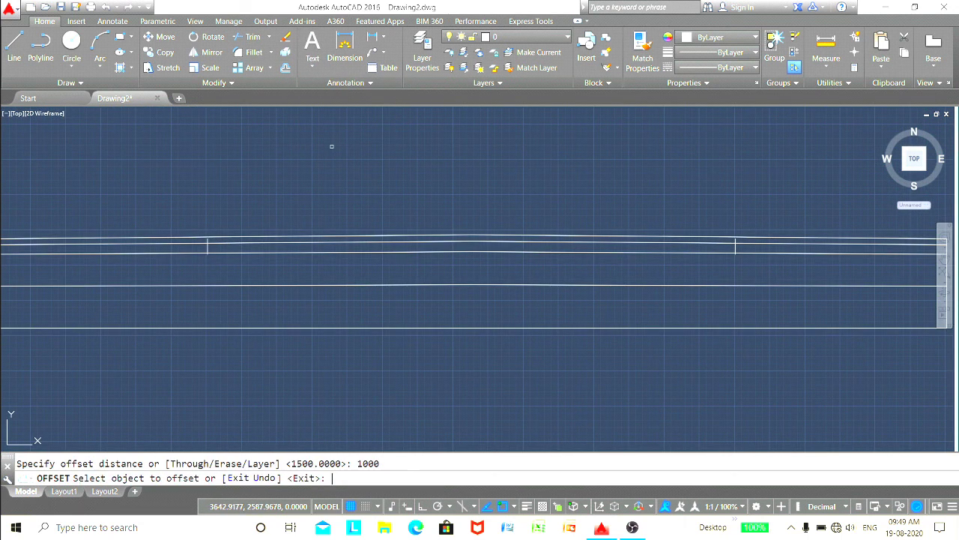
pyautogui.scroll(2, 503, 167)
pyautogui.scroll(-2, 511, 145)
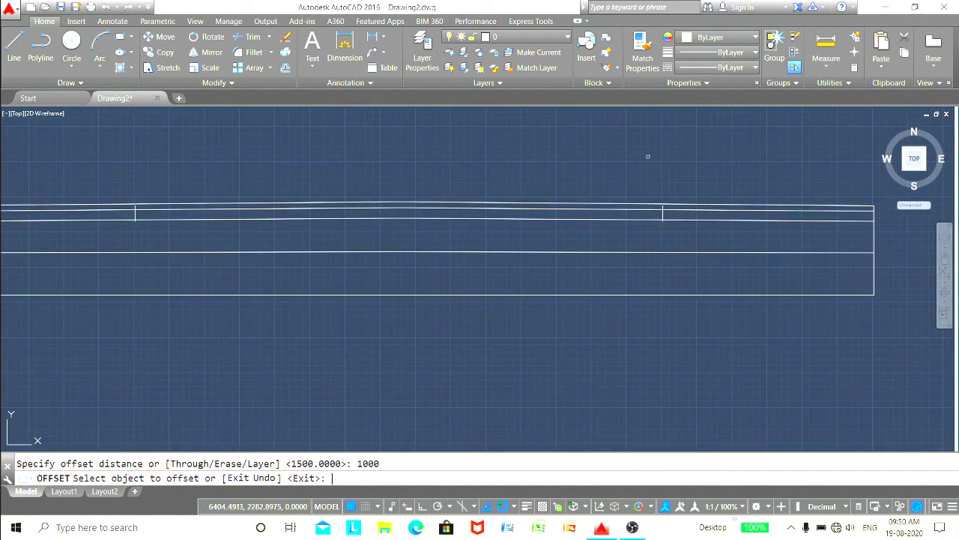
pyautogui.click(814, 240)
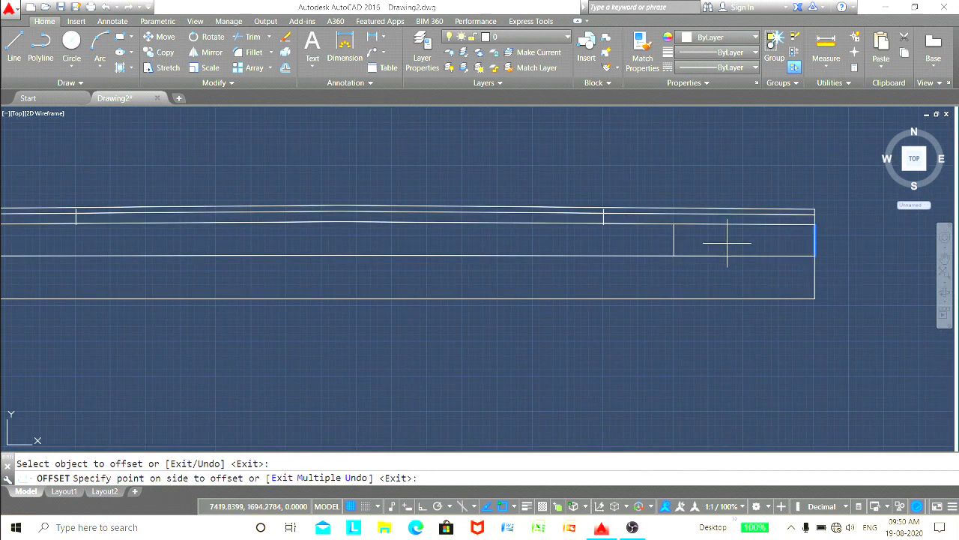
pyautogui.click(552, 248)
pyautogui.scroll(-2, 510, 245)
pyautogui.scroll(-2, 604, 261)
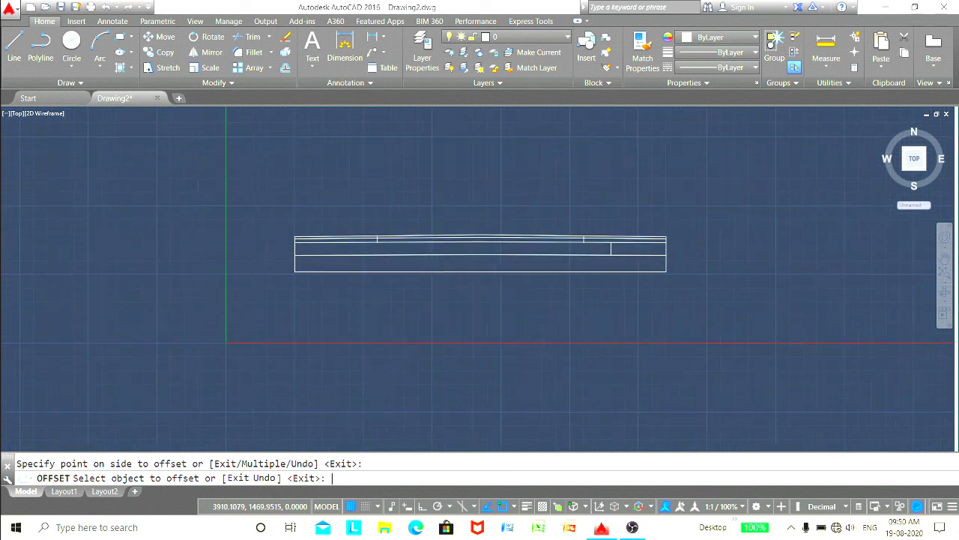
pyautogui.scroll(2, 440, 262)
pyautogui.scroll(2, 420, 261)
pyautogui.click(69, 225)
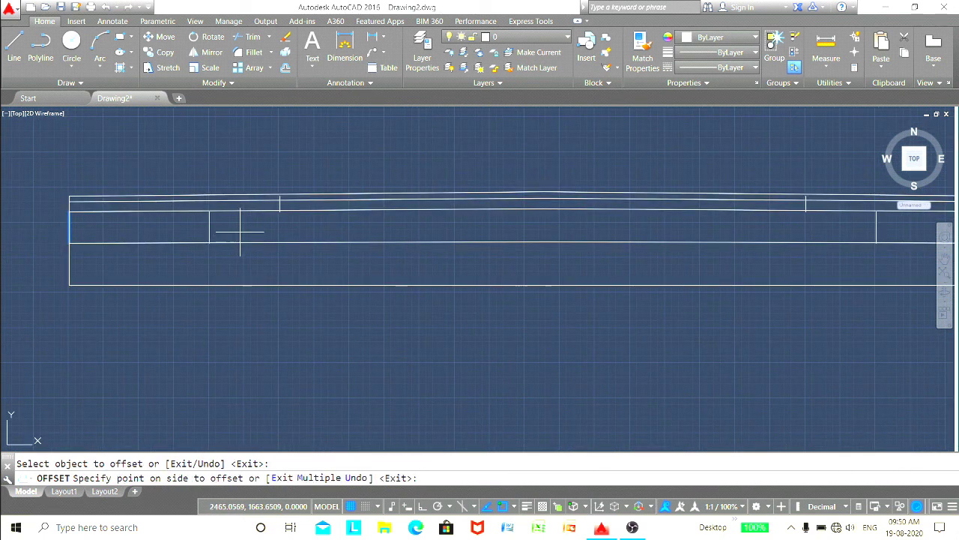
pyautogui.click(286, 235)
pyautogui.press('Escape')
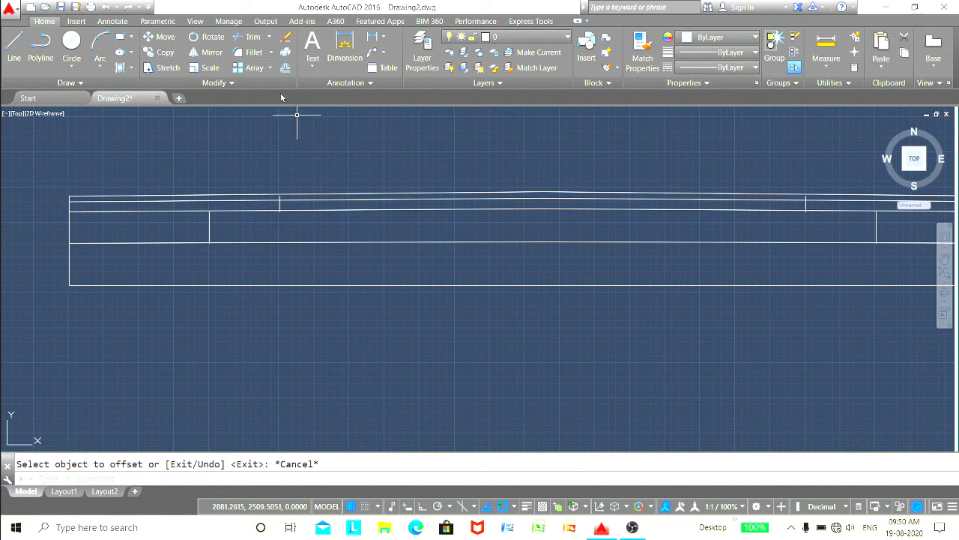
# Start Extend with the upper lines on both ends as boundaries, then cancel it
pyautogui.click(270, 37)
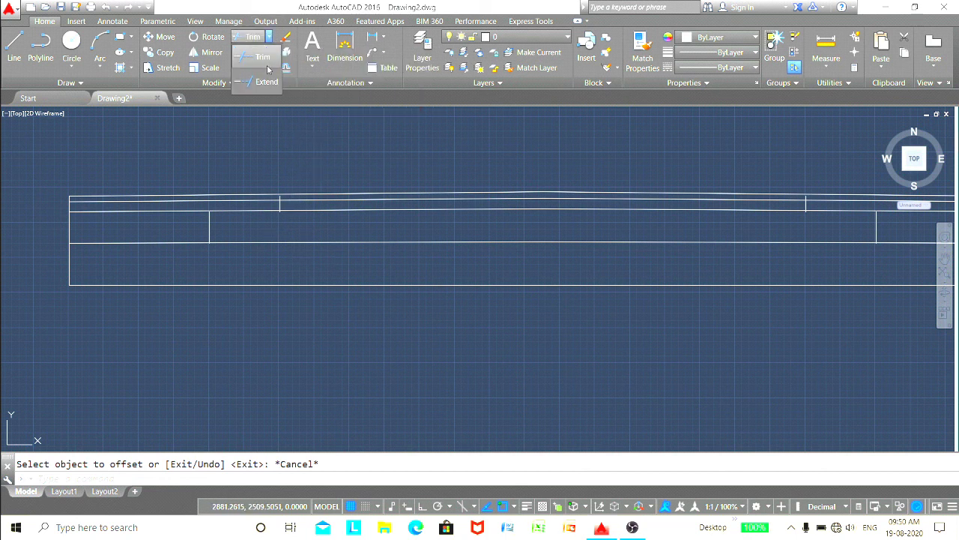
pyautogui.click(253, 71)
pyautogui.scroll(2, 296, 195)
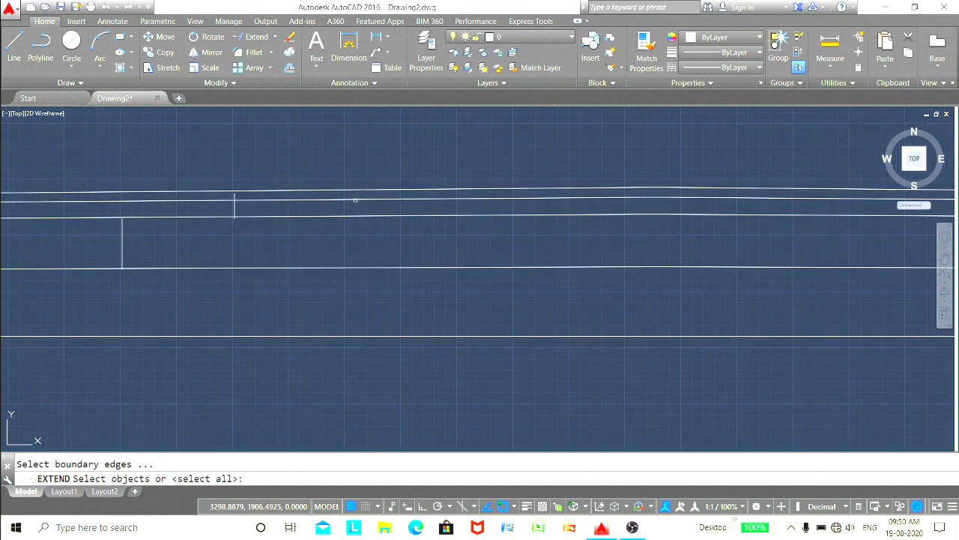
pyautogui.click(290, 195)
pyautogui.click(285, 217)
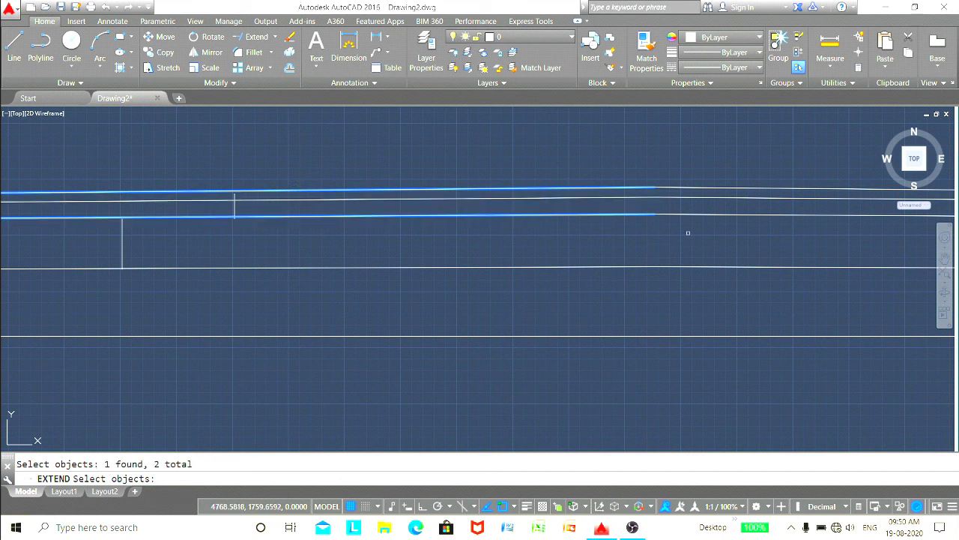
pyautogui.scroll(-2, 697, 232)
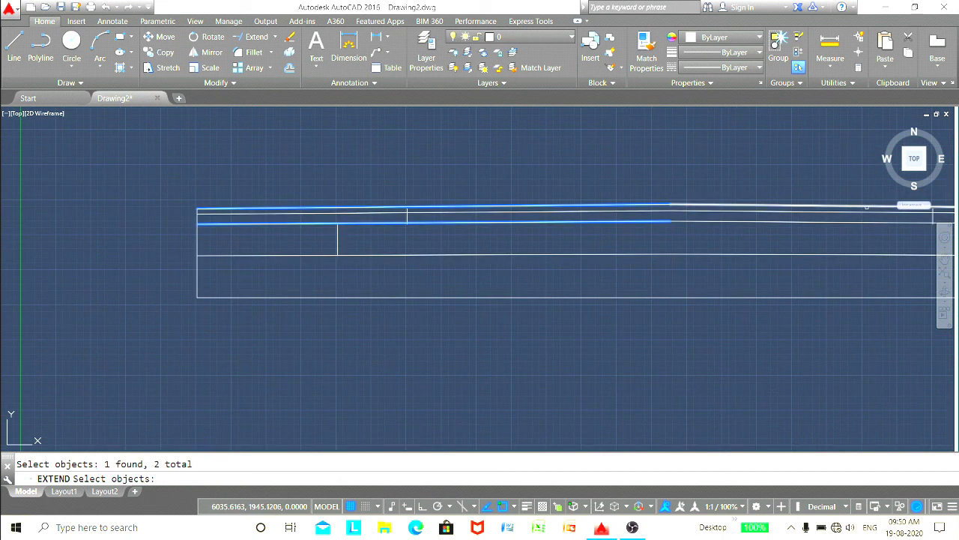
pyautogui.moveTo(867, 207); pyautogui.dragTo(742, 184, button='middle')
pyautogui.click(746, 201)
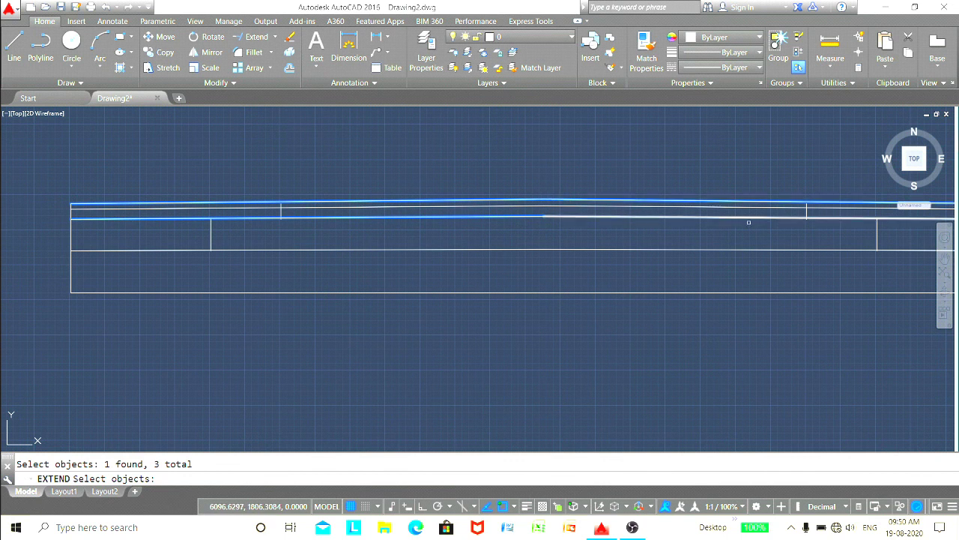
pyautogui.click(748, 217)
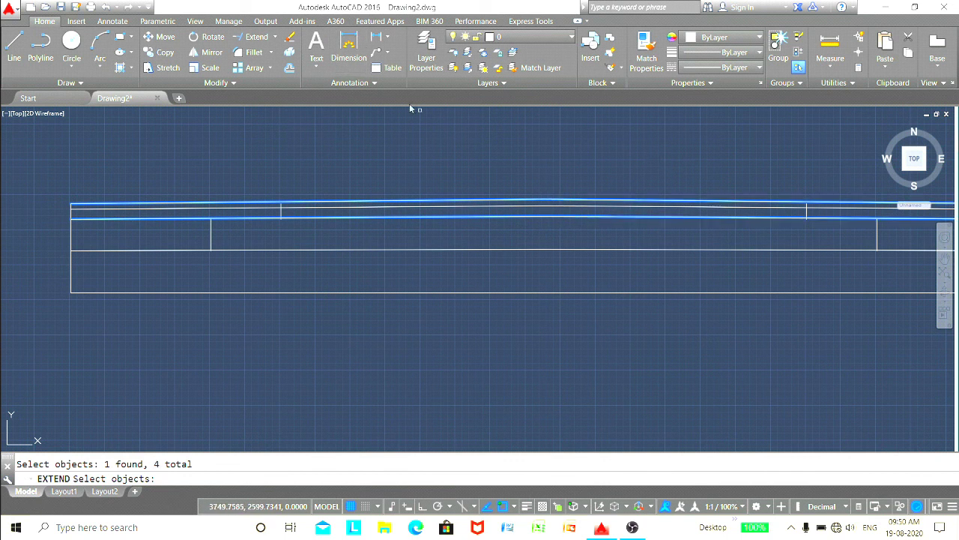
pyautogui.press('Return')
pyautogui.scroll(2, 327, 185)
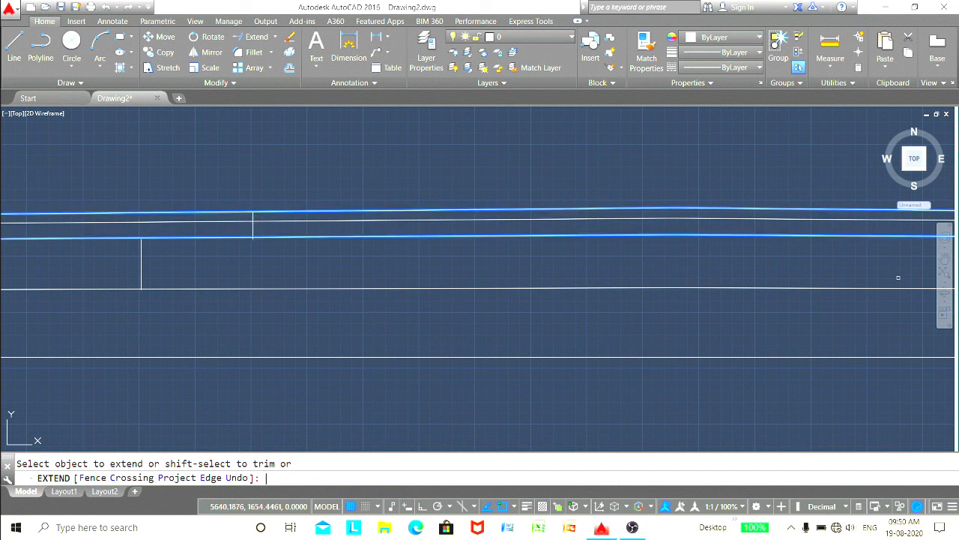
pyautogui.moveTo(898, 277); pyautogui.dragTo(659, 257, button='middle')
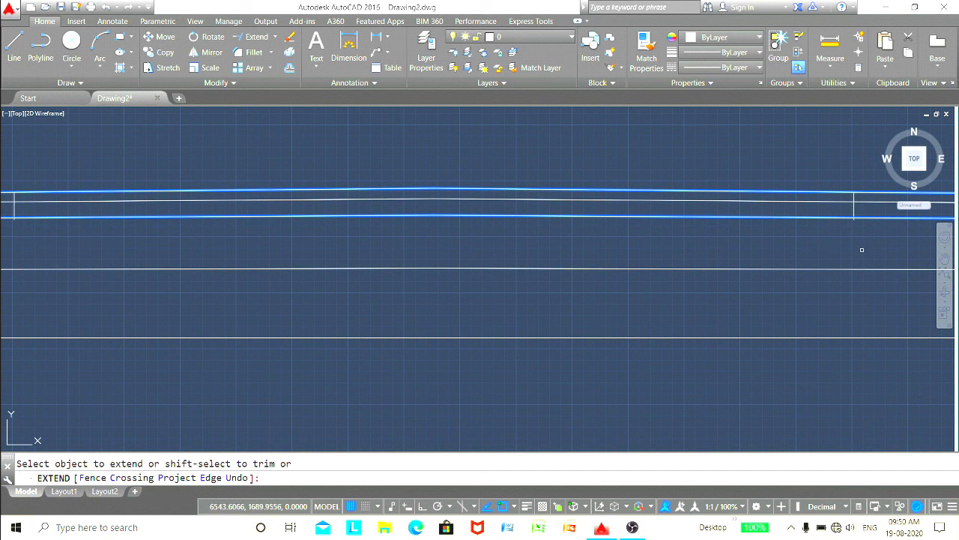
pyautogui.press('Escape')
pyautogui.scroll(-2, 862, 250)
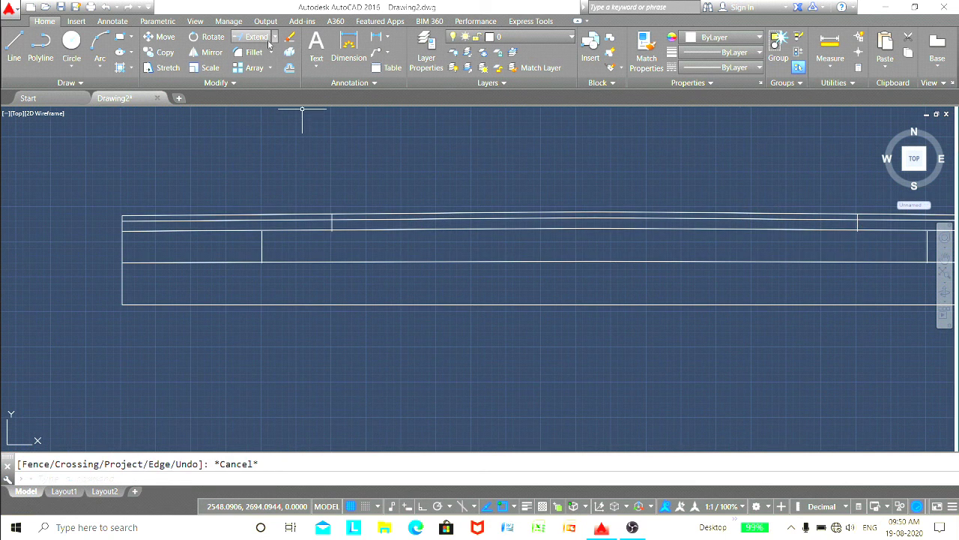
# Extend the left and right inner vertical lines up to the full-length sloped line
pyautogui.click(253, 36)
pyautogui.click(287, 230)
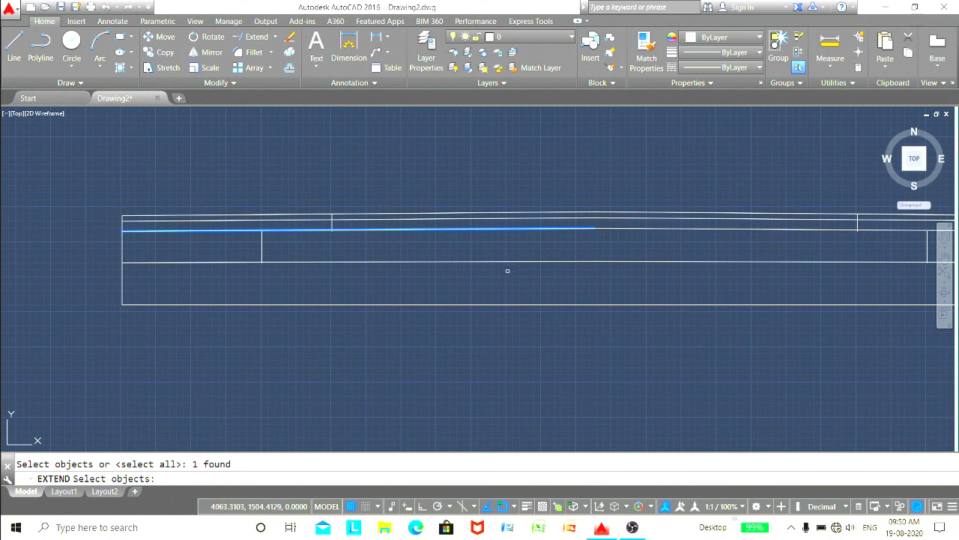
pyautogui.click(912, 230)
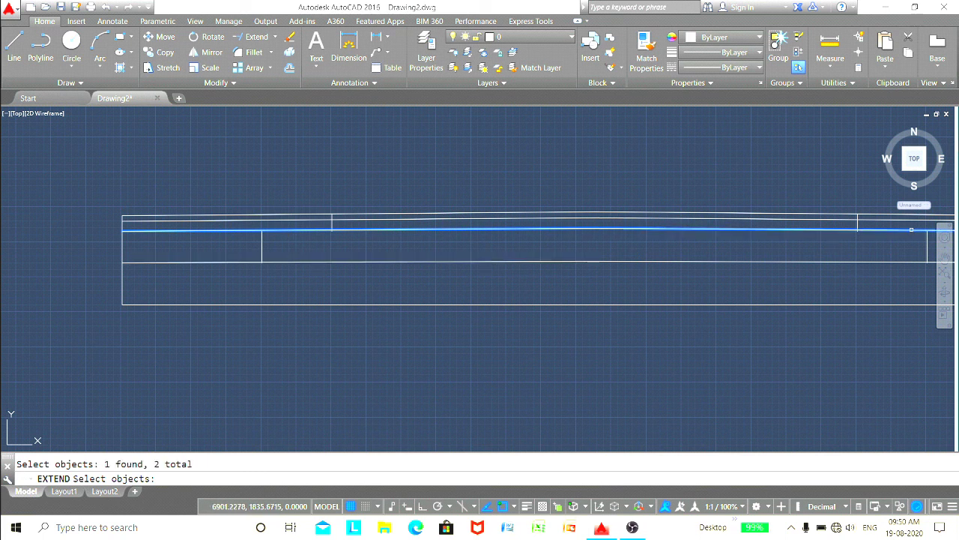
pyautogui.press('Return')
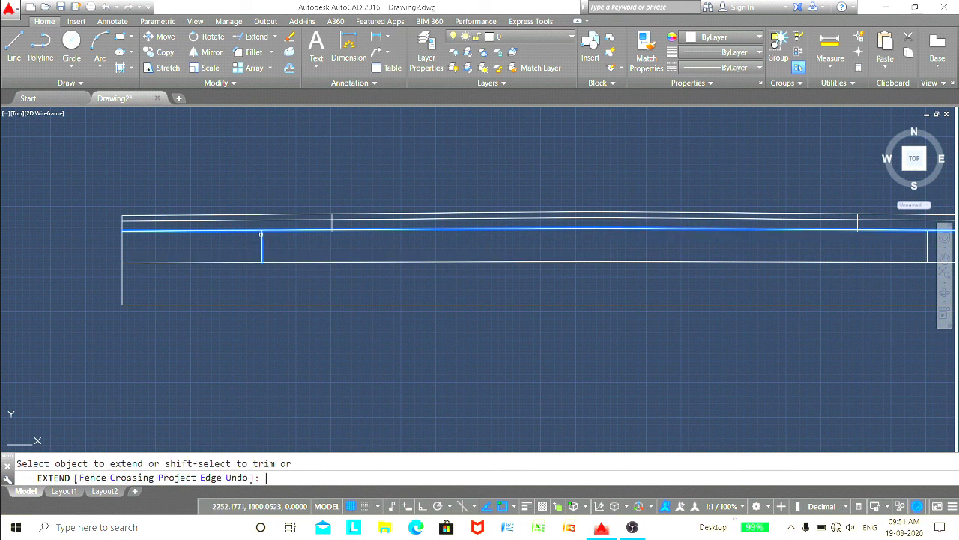
pyautogui.click(262, 234)
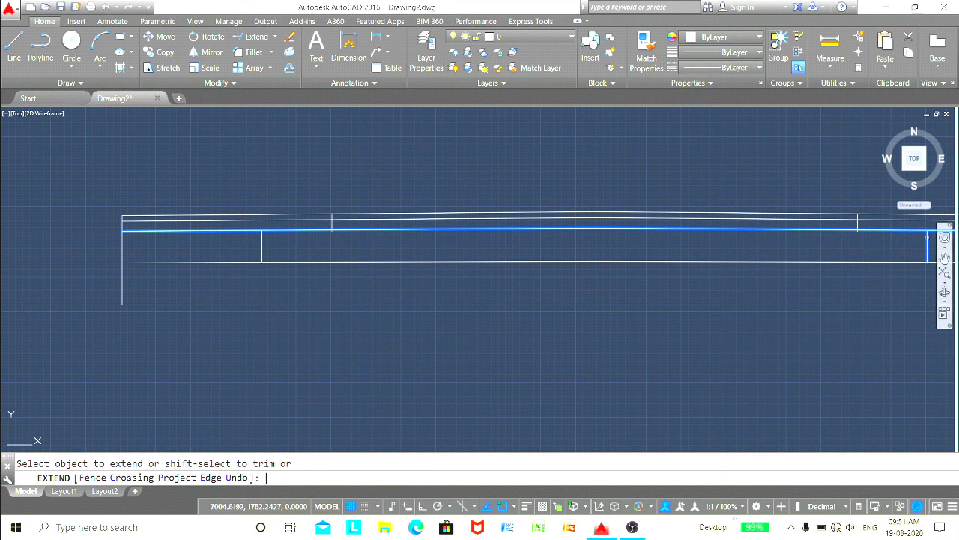
pyautogui.click(927, 237)
pyautogui.press('Escape')
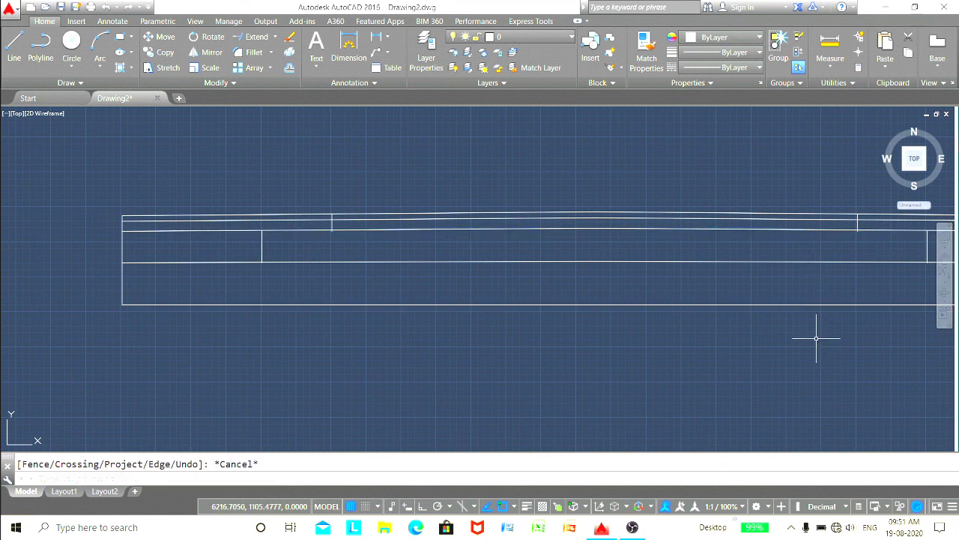
pyautogui.moveTo(810, 334); pyautogui.dragTo(628, 347, button='middle')
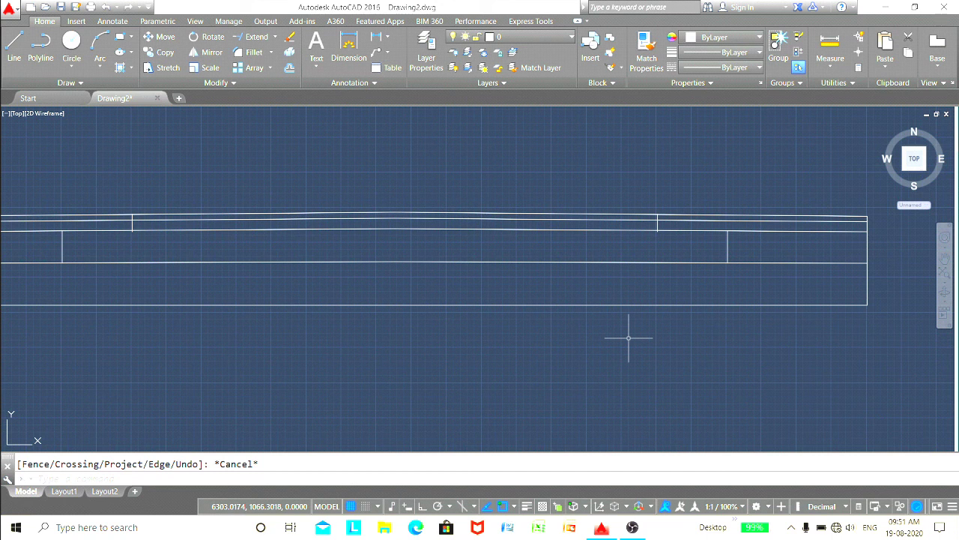
# With TRIM, remove the extra upper middle line and its left part between the layers
pyautogui.write('trim')
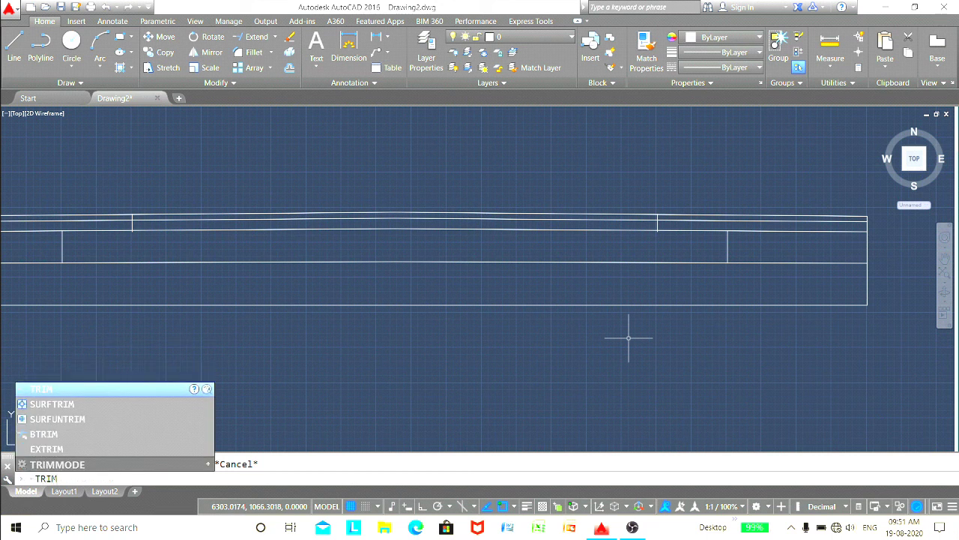
pyautogui.press('Return')
pyautogui.scroll(3, 690, 216)
pyautogui.scroll(-2, 646, 337)
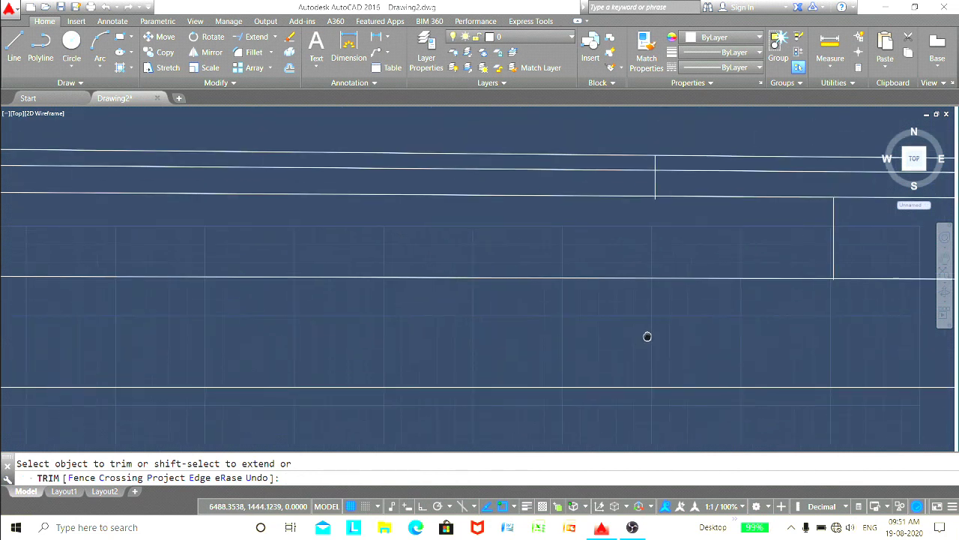
pyautogui.scroll(2, 773, 308)
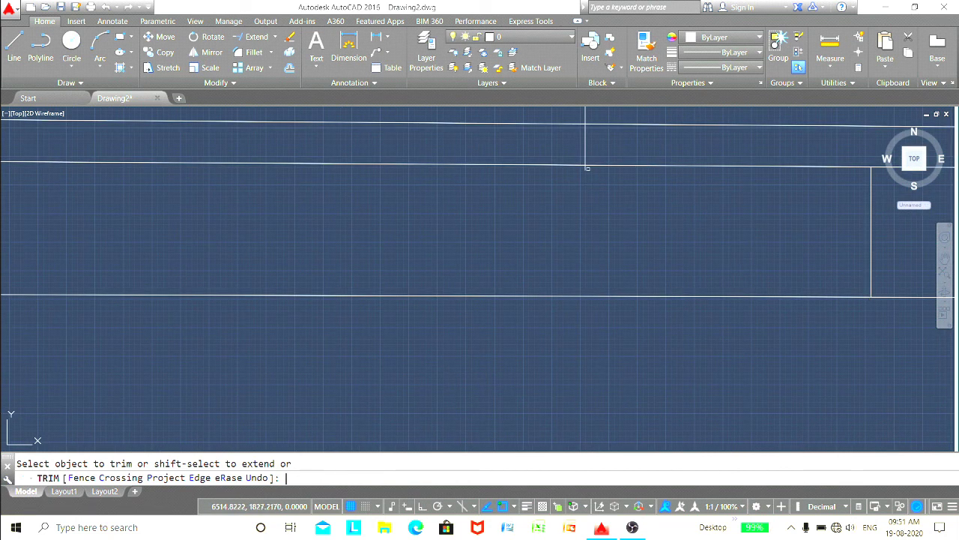
pyautogui.scroll(-1, 558, 205)
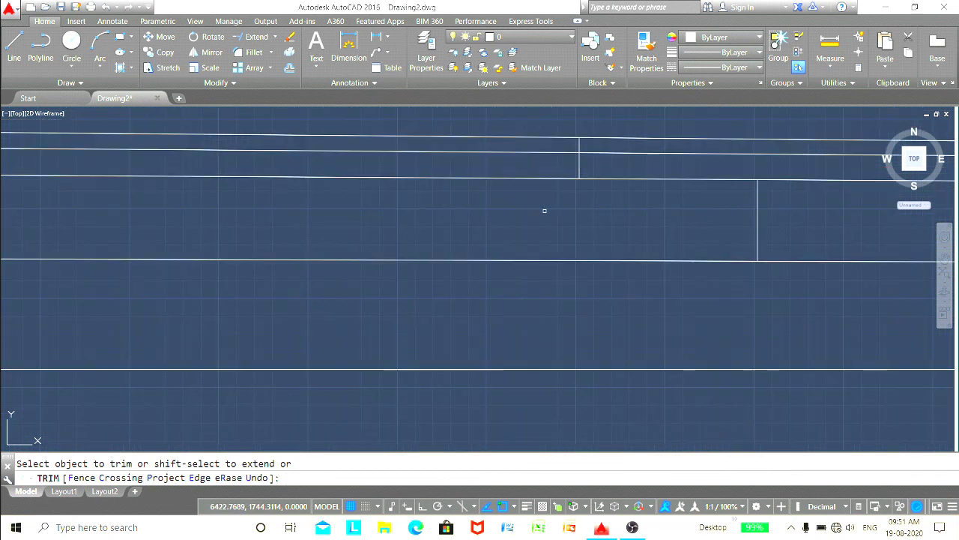
pyautogui.scroll(-1, 830, 201)
pyautogui.scroll(-1, 411, 192)
pyautogui.scroll(2, 284, 204)
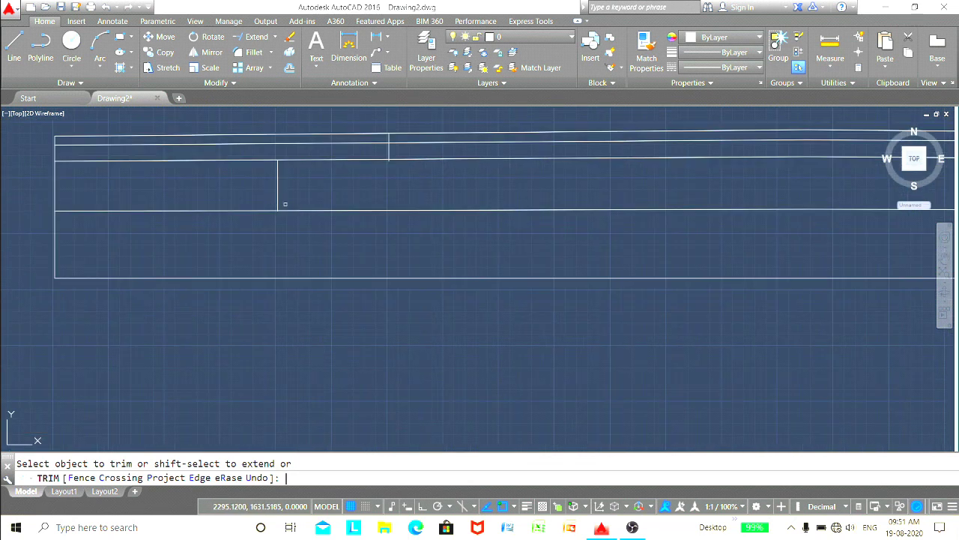
pyautogui.scroll(2, 280, 219)
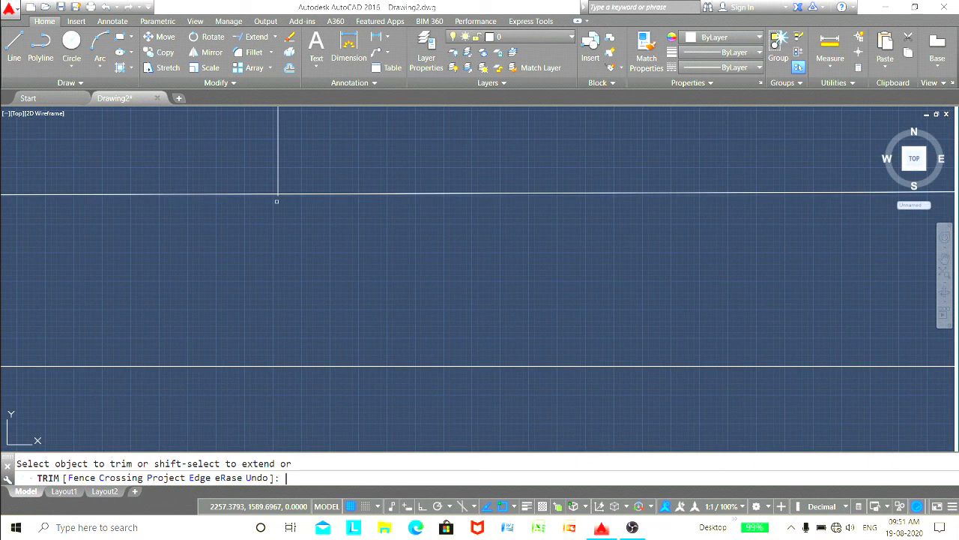
pyautogui.scroll(1, 277, 201)
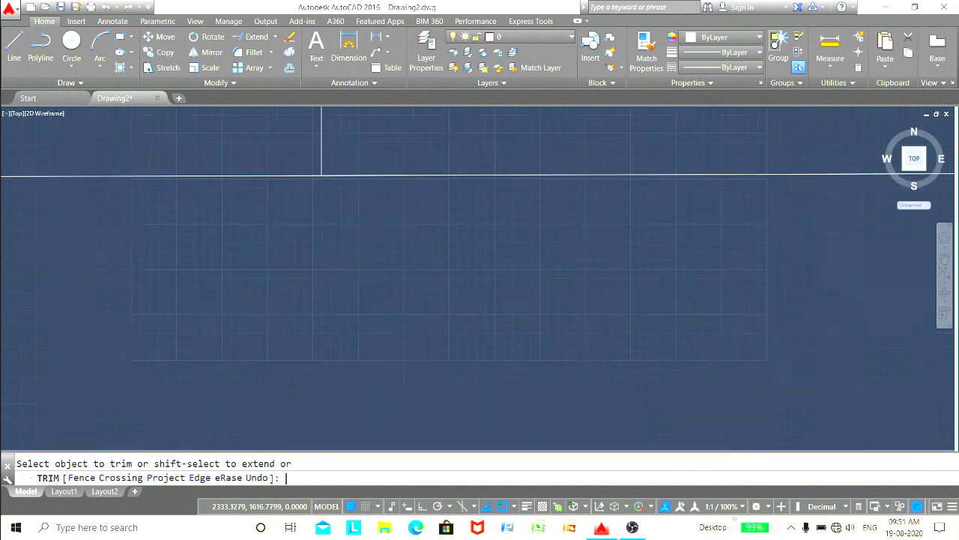
pyautogui.moveTo(362, 214); pyautogui.dragTo(332, 375, button='middle')
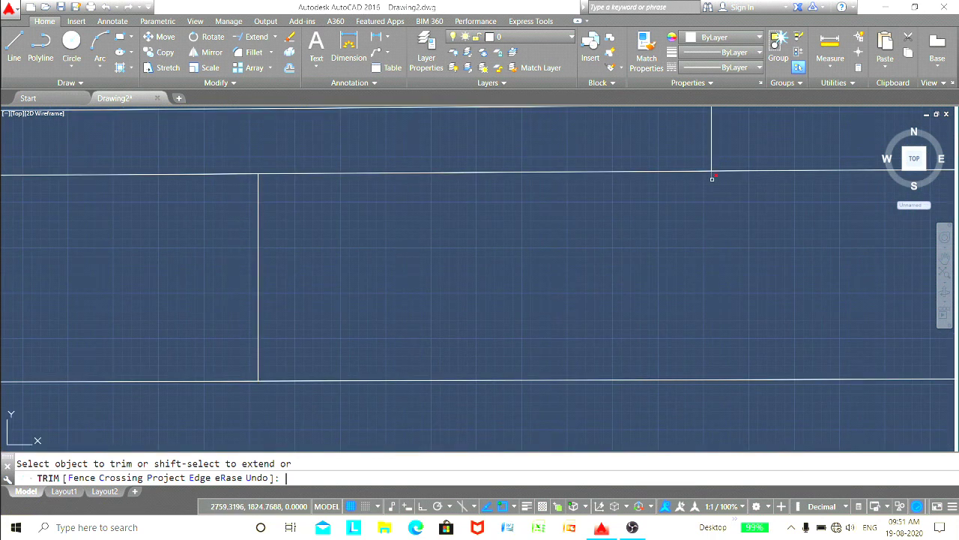
pyautogui.scroll(-3, 677, 219)
pyautogui.moveTo(727, 239); pyautogui.dragTo(641, 265, button='middle')
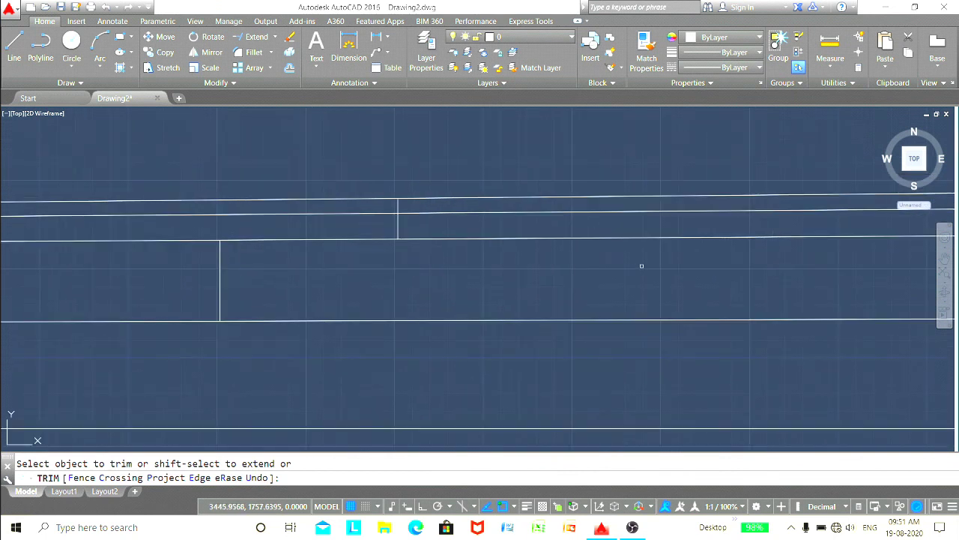
pyautogui.moveTo(397, 252); pyautogui.dragTo(649, 242, button='middle')
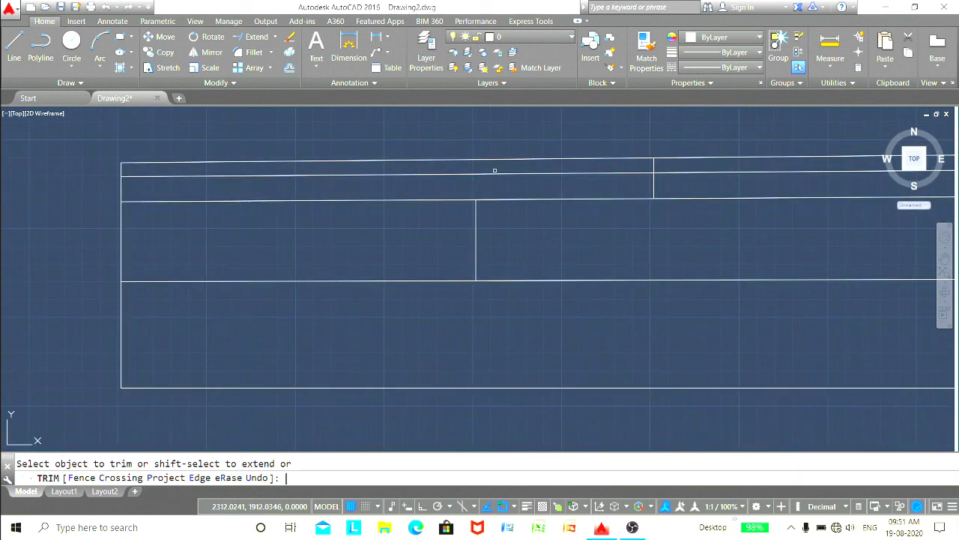
pyautogui.click(495, 170)
pyautogui.click(383, 201)
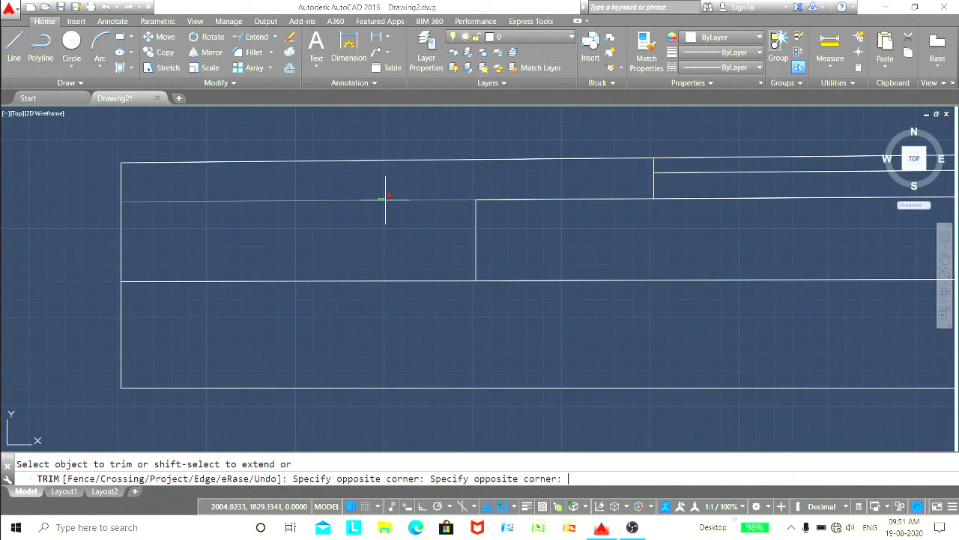
pyautogui.click(385, 200)
# Trim the line overhanging the pavement's right edge to finish the stepped outline
pyautogui.scroll(-4, 694, 240)
pyautogui.moveTo(740, 249)
pyautogui.mouseDown(button='middle')
pyautogui.moveTo(563, 245)
pyautogui.moveTo(529, 255)
pyautogui.mouseUp(button='middle')
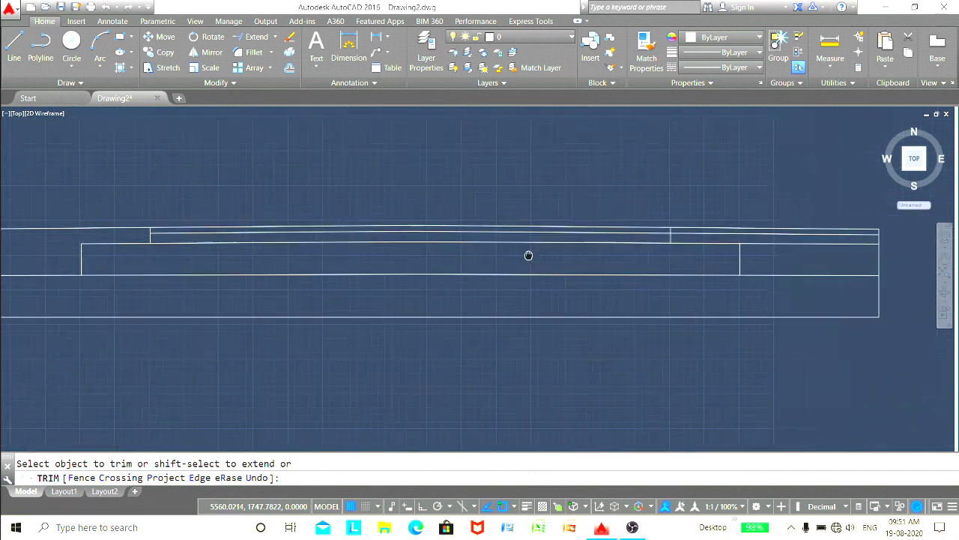
pyautogui.click(753, 247)
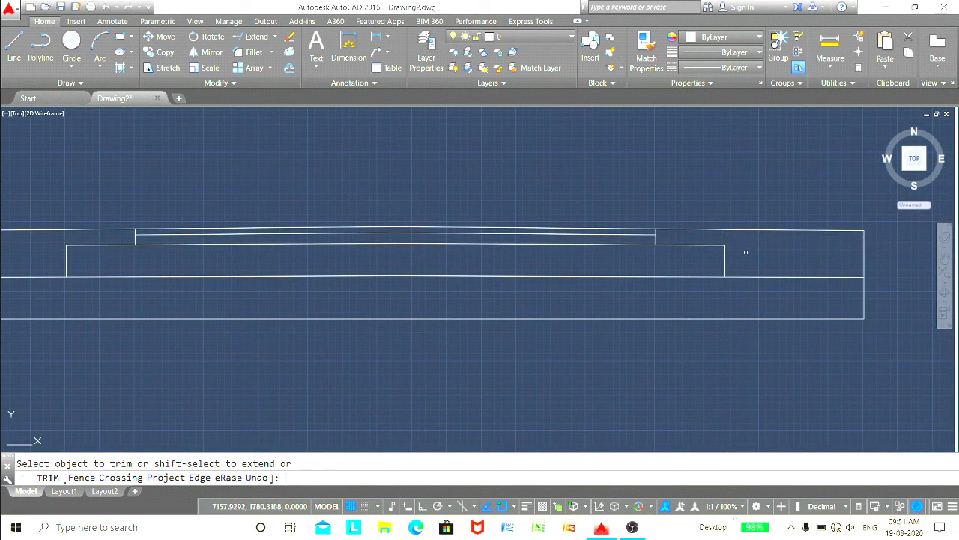
pyautogui.press('Escape')
pyautogui.scroll(-2, 707, 356)
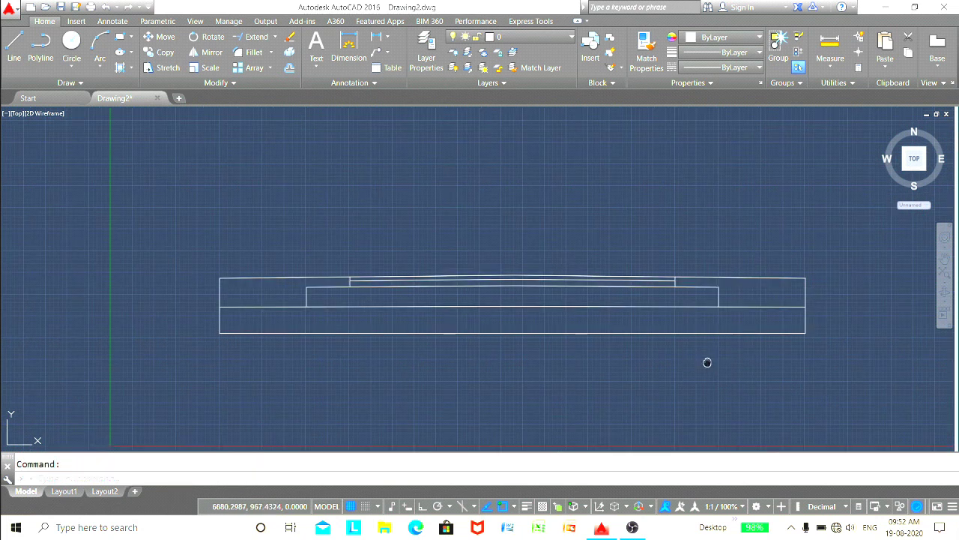
# With Ortho on, draw the soil outline 500 down from the bottom-right corner, then partway left
pyautogui.moveTo(708, 363); pyautogui.dragTo(720, 276, button='middle')
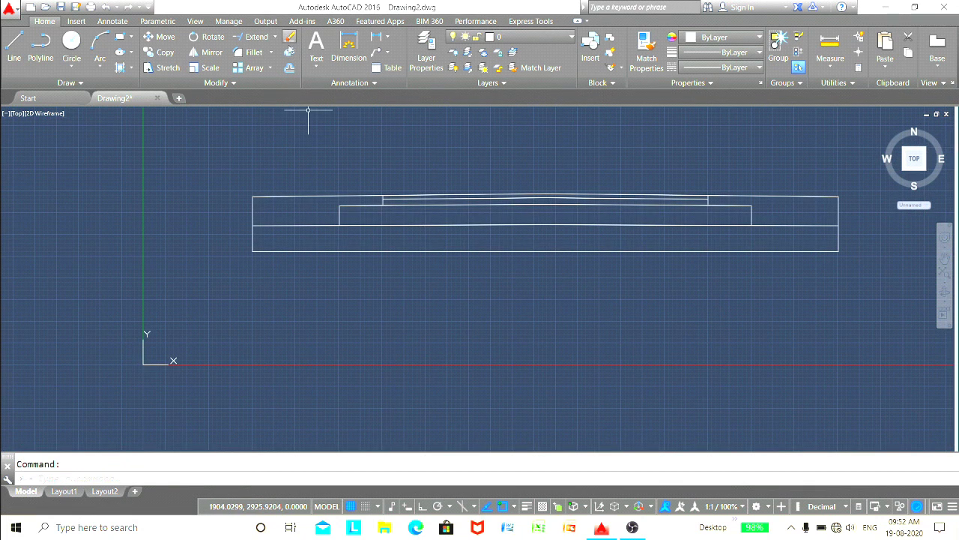
pyautogui.click(13, 48)
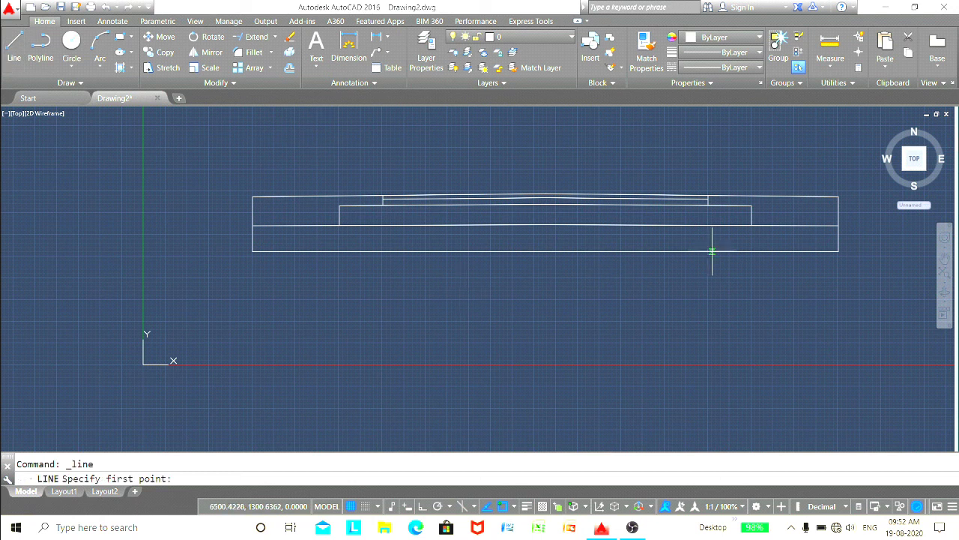
pyautogui.click(411, 508)
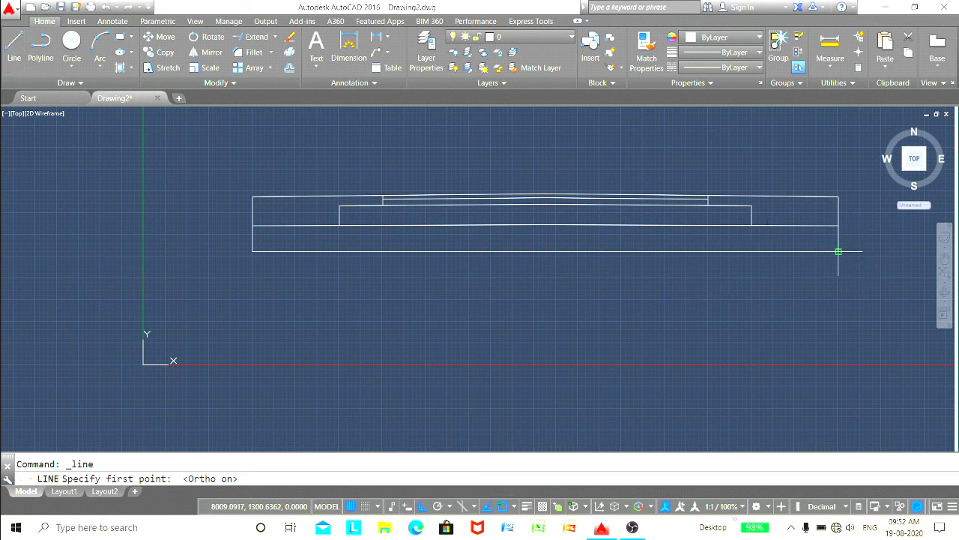
pyautogui.click(839, 252)
pyautogui.write('500')
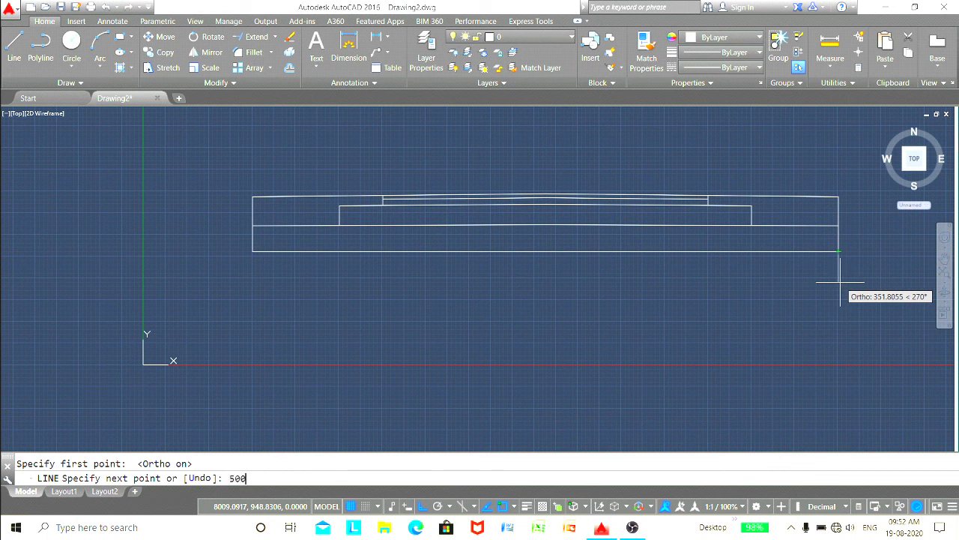
pyautogui.press('Return')
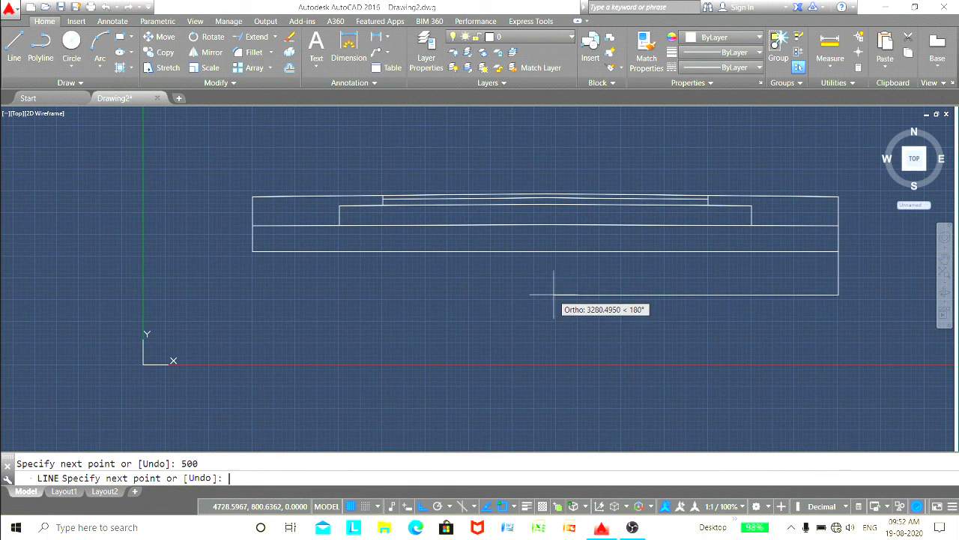
pyautogui.click(552, 295)
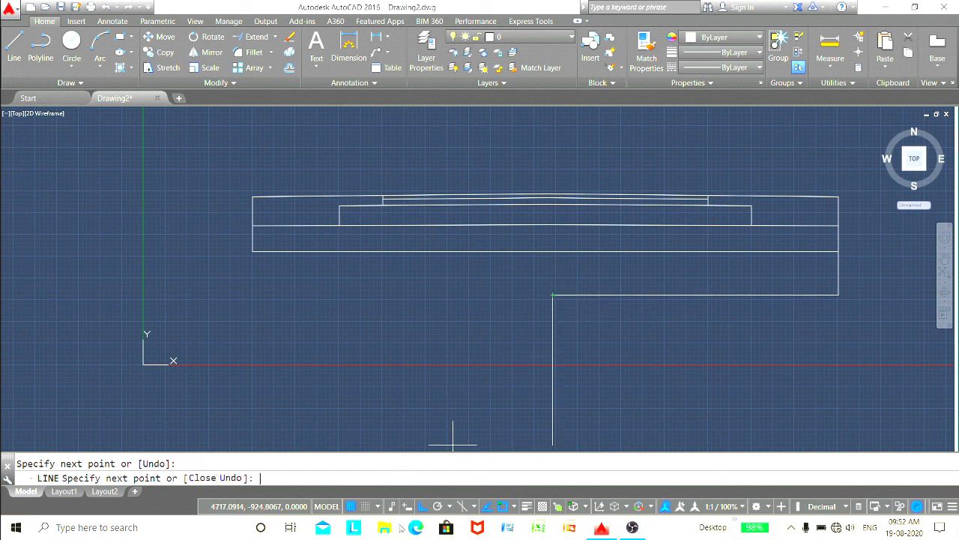
# With Ortho off, add a zigzag break mark and continue the bottom line to the left side
pyautogui.click(421, 508)
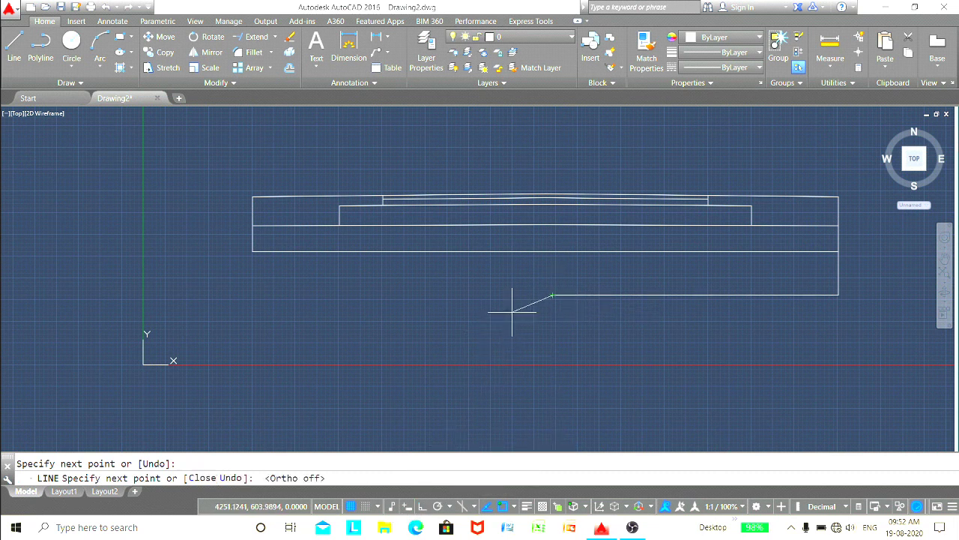
pyautogui.click(547, 284)
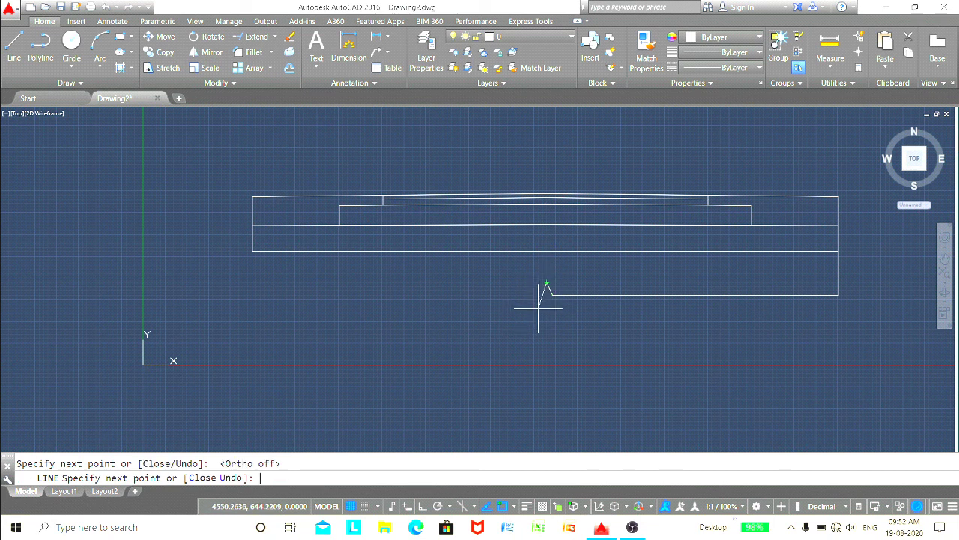
pyautogui.click(536, 311)
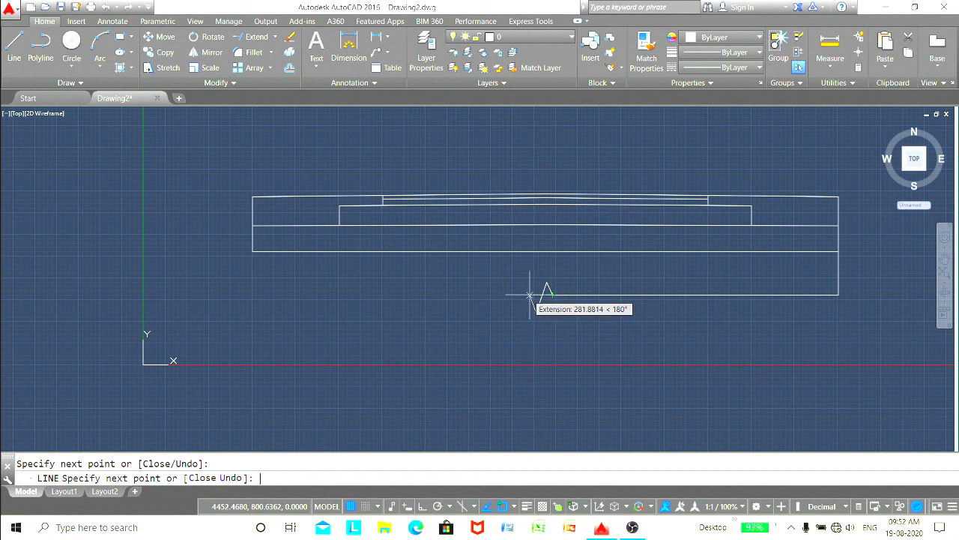
pyautogui.click(526, 294)
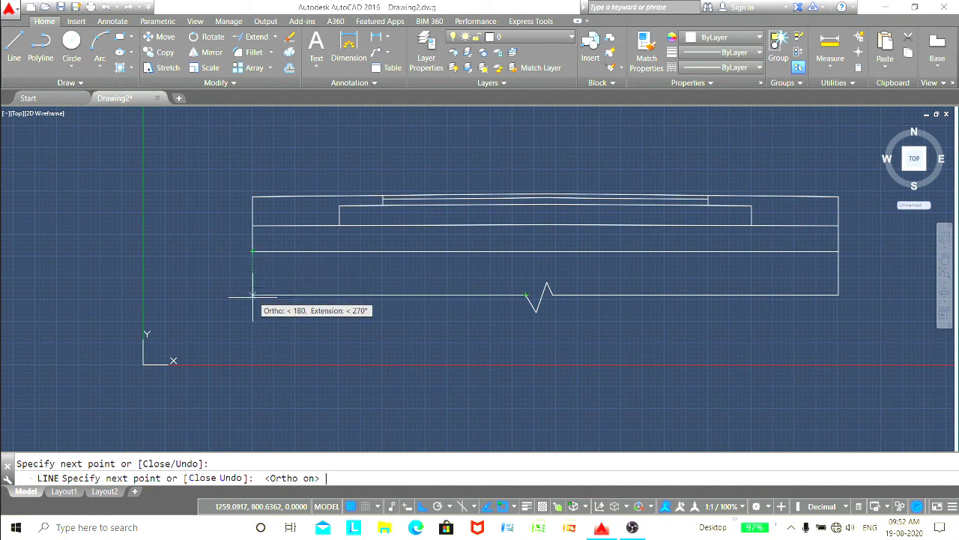
pyautogui.click(252, 295)
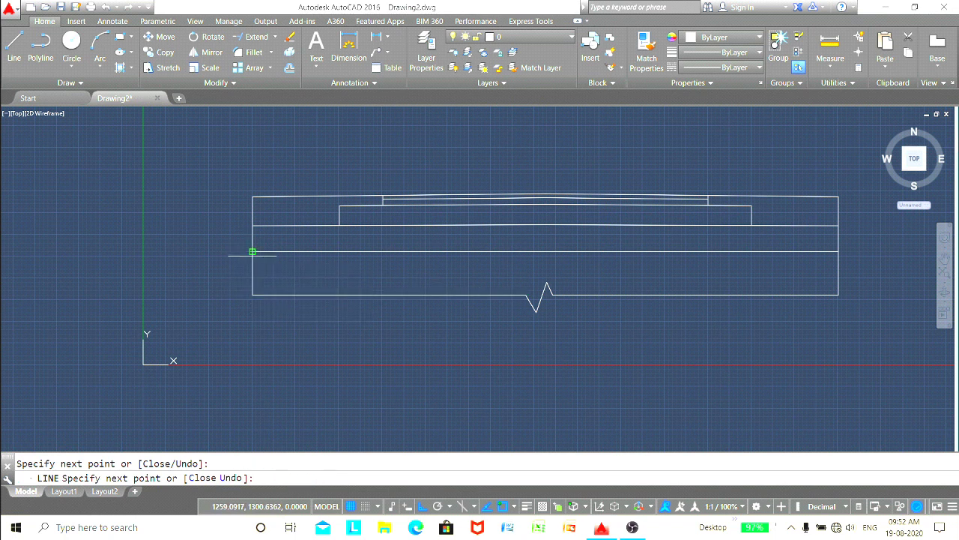
pyautogui.press('Escape')
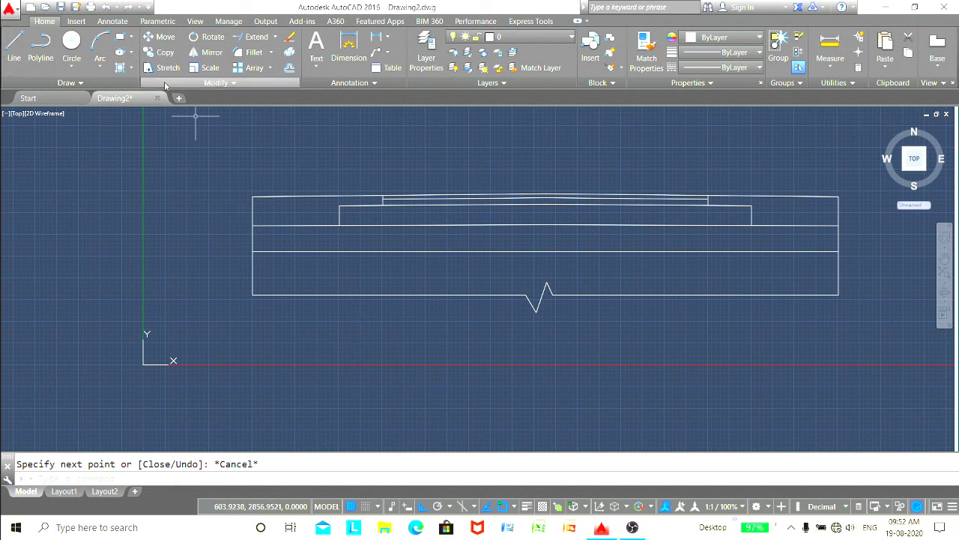
pyautogui.press('Escape')
# Fill the thin top strip with a solid hatch
pyautogui.click(120, 67)
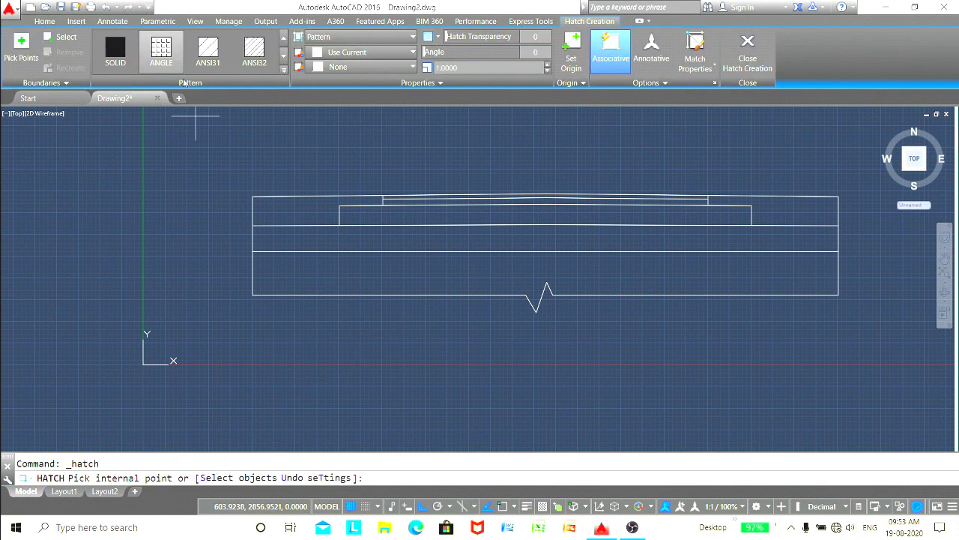
pyautogui.scroll(2, 465, 232)
pyautogui.scroll(1, 506, 172)
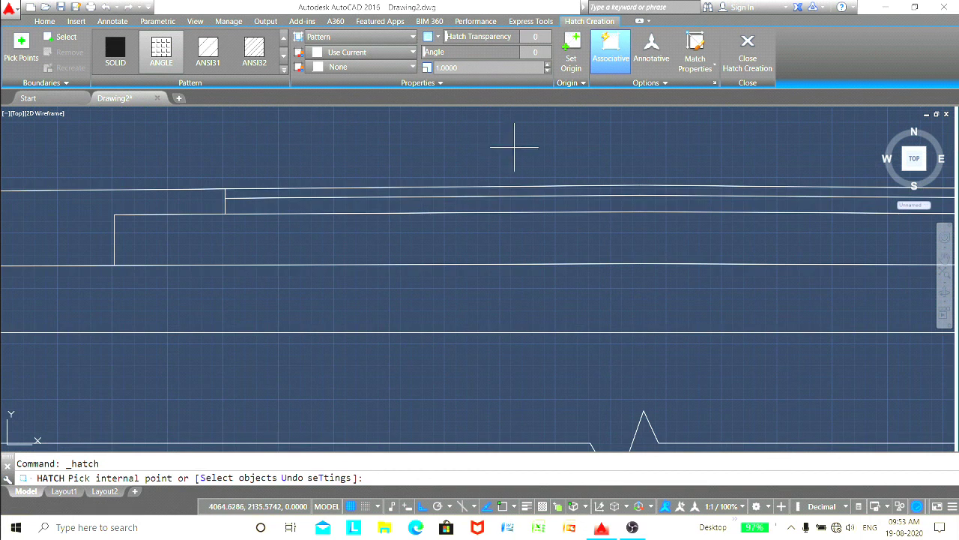
pyautogui.scroll(1, 514, 146)
pyautogui.moveTo(566, 152); pyautogui.dragTo(439, 163, button='middle')
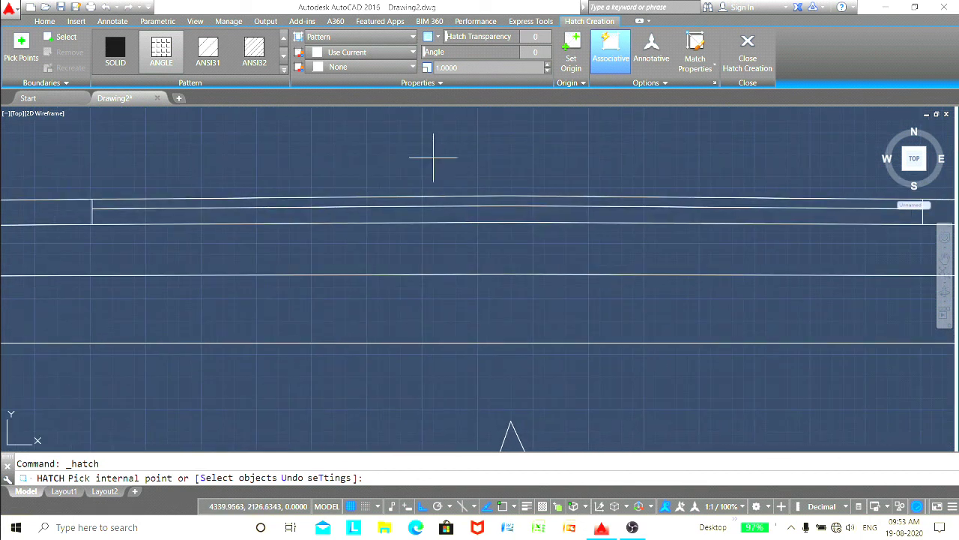
pyautogui.click(113, 51)
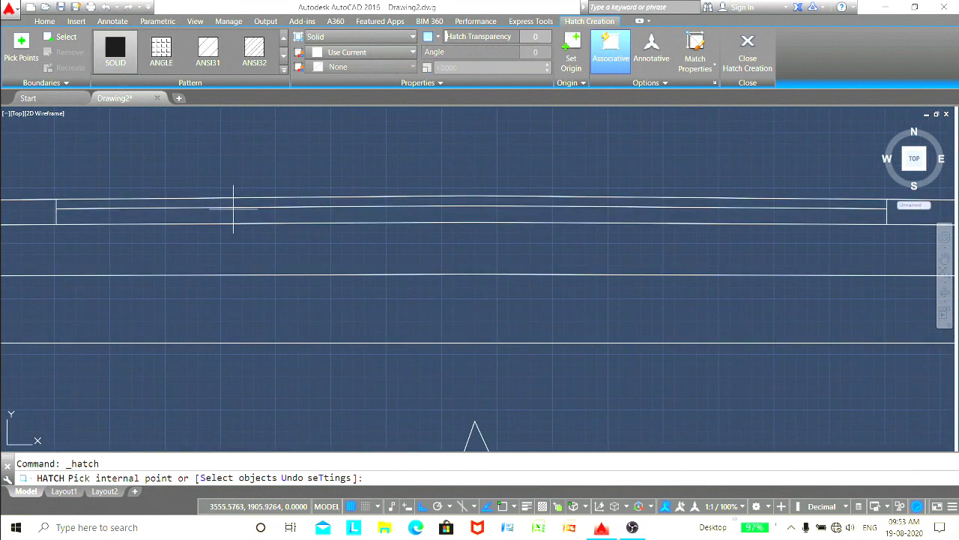
pyautogui.click(234, 202)
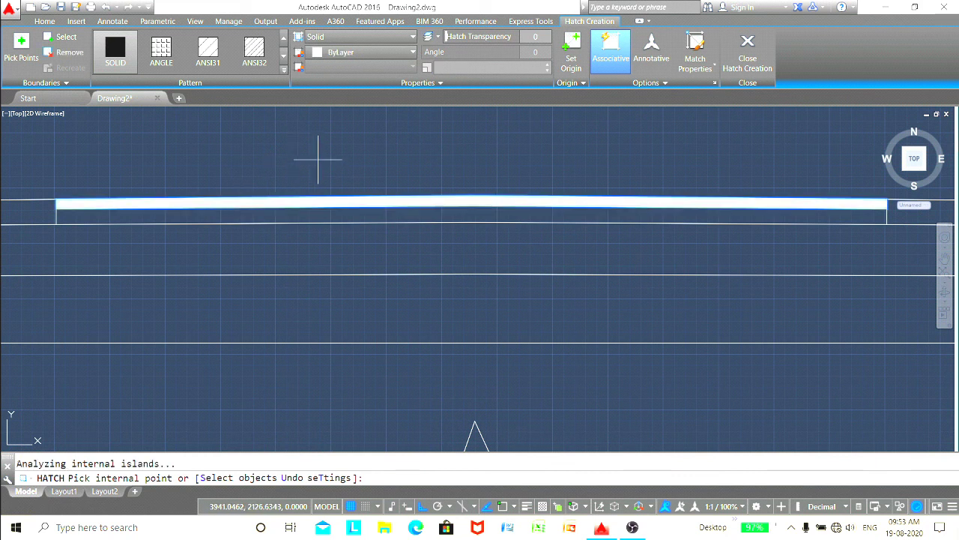
pyautogui.press('Escape')
# Hatch the strip below with the AR-CONC concrete pattern at a slightly larger scale
pyautogui.click(123, 69)
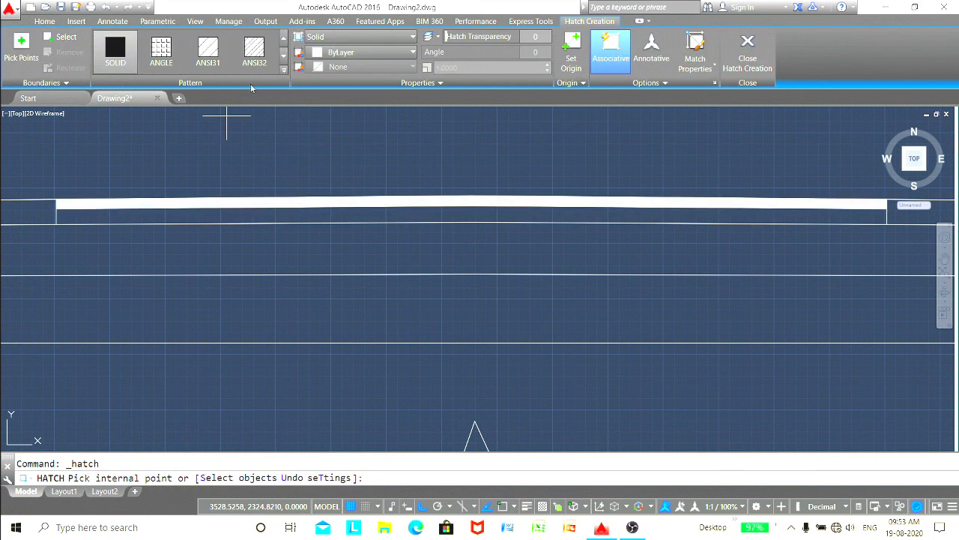
pyautogui.click(284, 68)
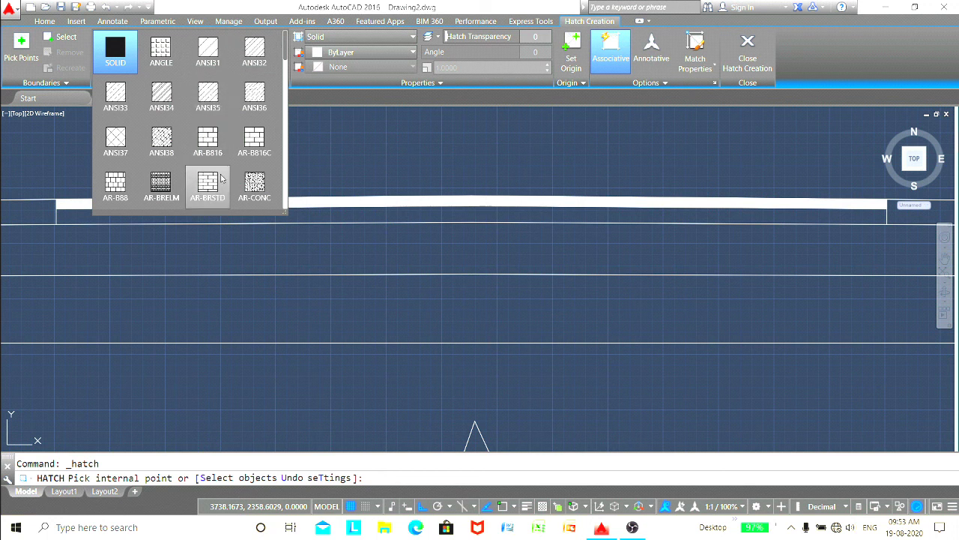
pyautogui.click(254, 184)
pyautogui.click(267, 217)
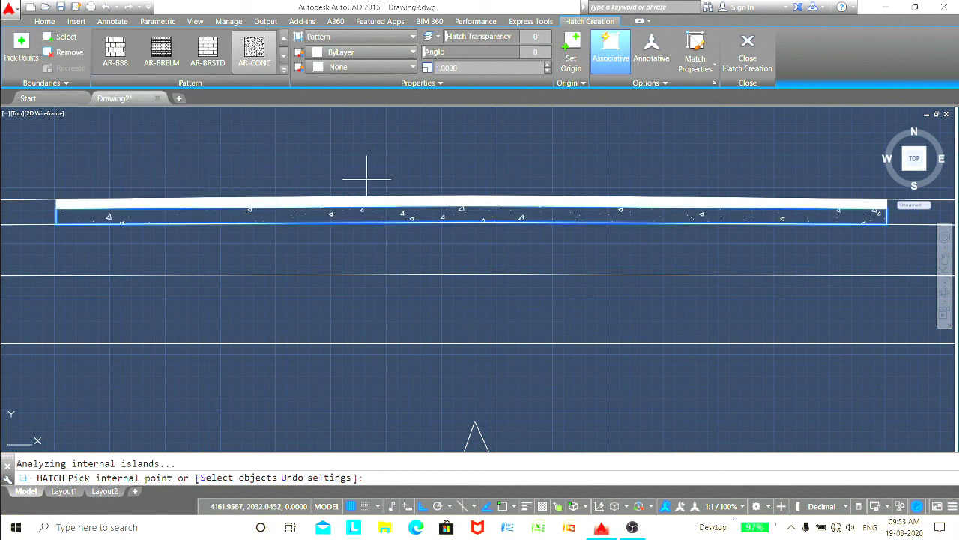
pyautogui.scroll(-2, 386, 150)
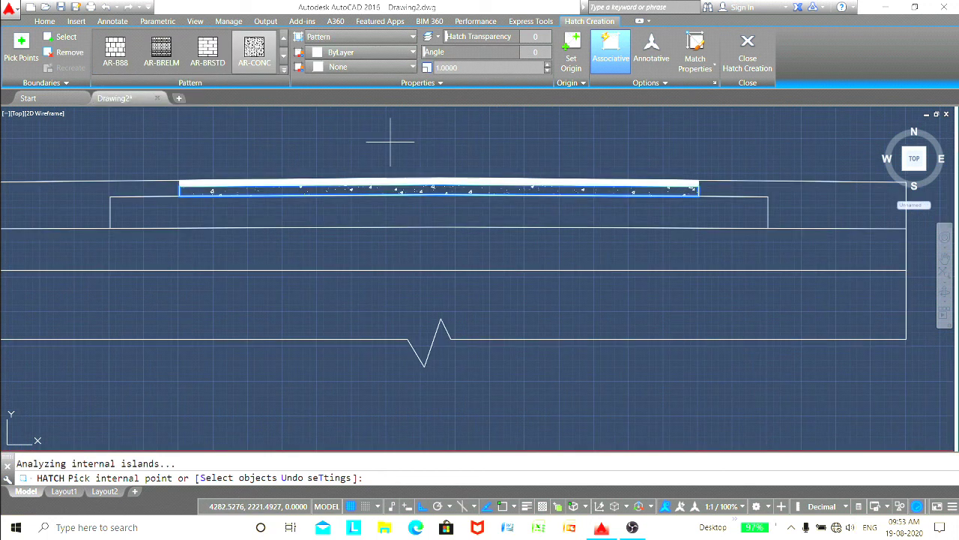
pyautogui.click(547, 65)
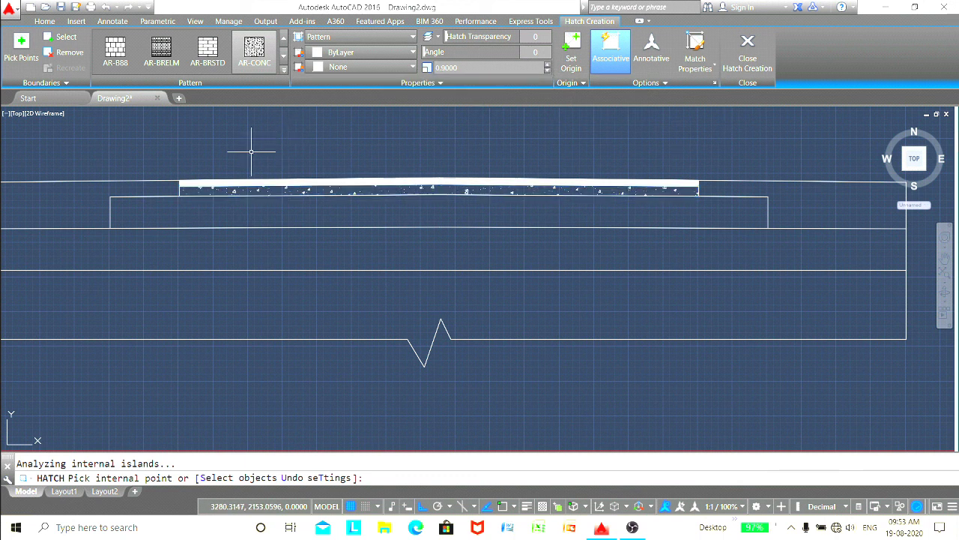
pyautogui.press('Escape')
# Hatch the next layer with the CROSS pattern at scale 6.3
pyautogui.click(116, 71)
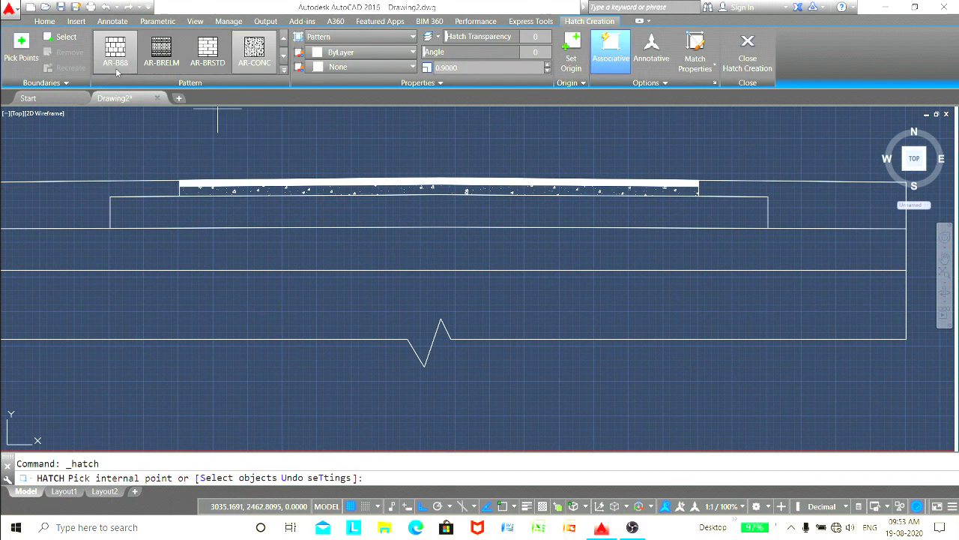
pyautogui.click(284, 69)
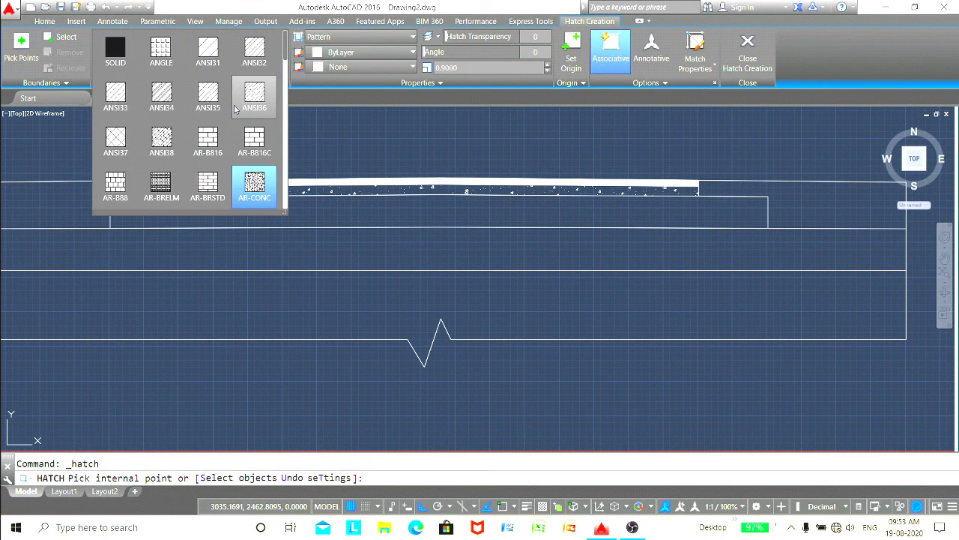
pyautogui.scroll(-2, 225, 111)
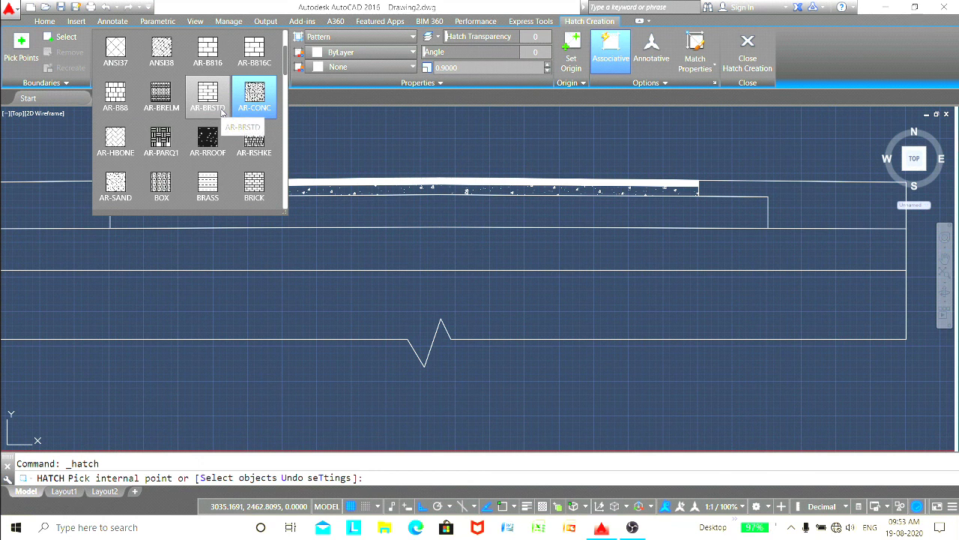
pyautogui.scroll(-1, 222, 111)
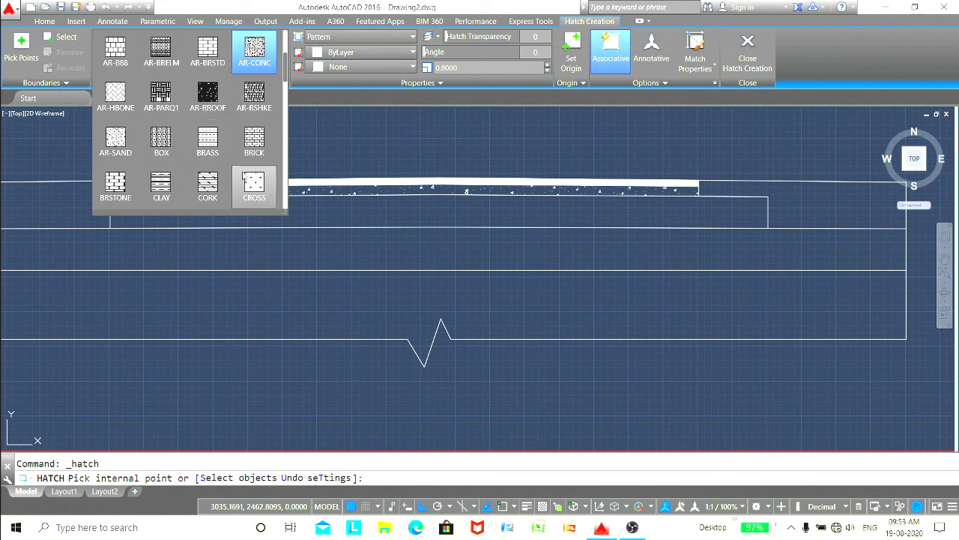
pyautogui.click(254, 183)
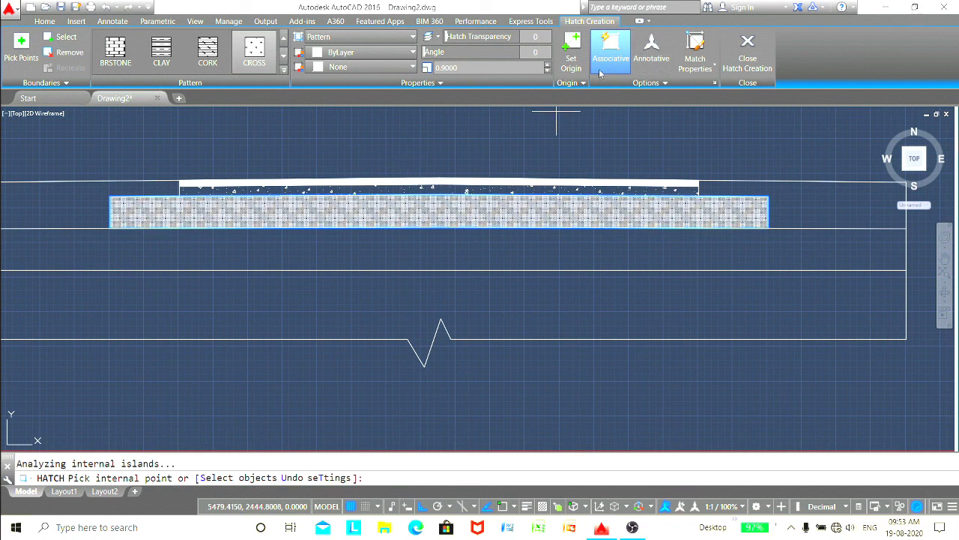
pyautogui.click(548, 66)
pyautogui.click(548, 66)
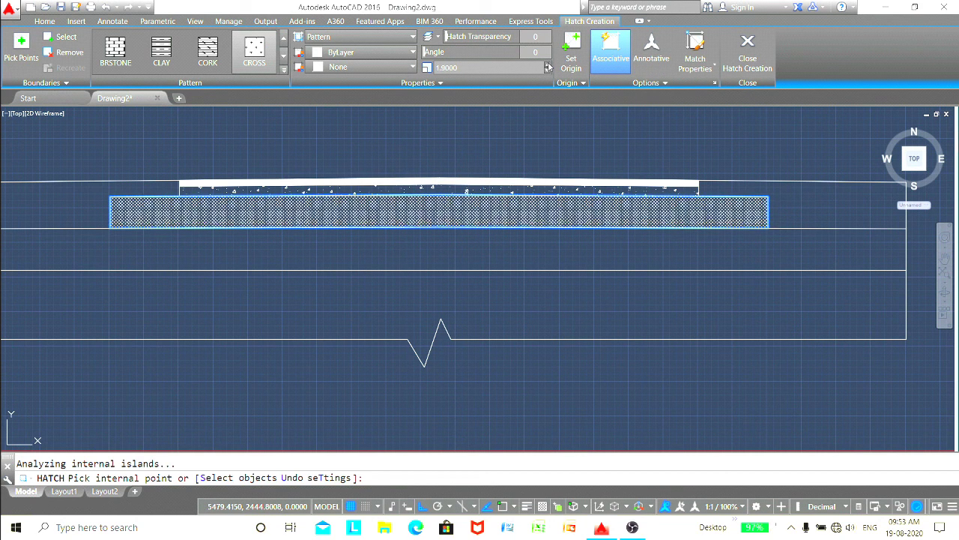
pyautogui.click(548, 66)
pyautogui.click(548, 65)
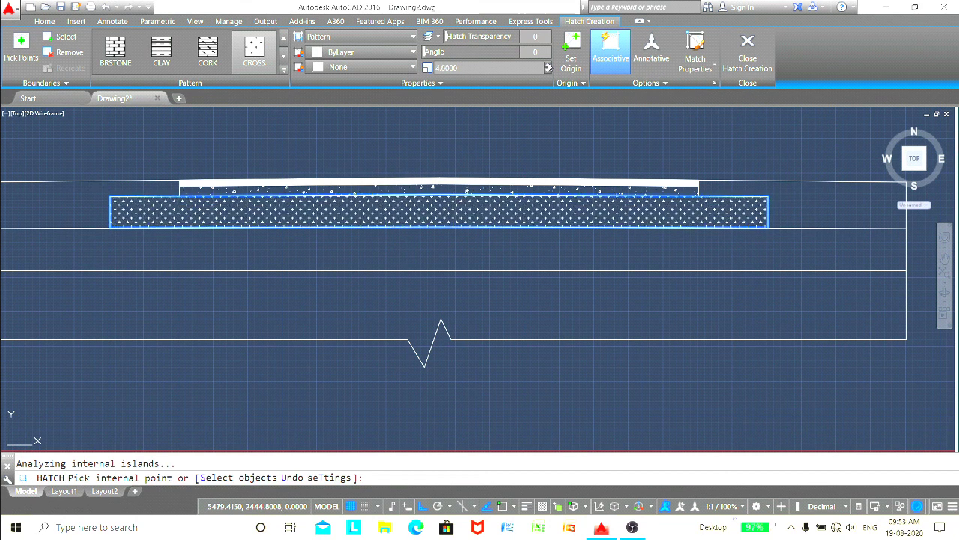
pyautogui.press('Escape')
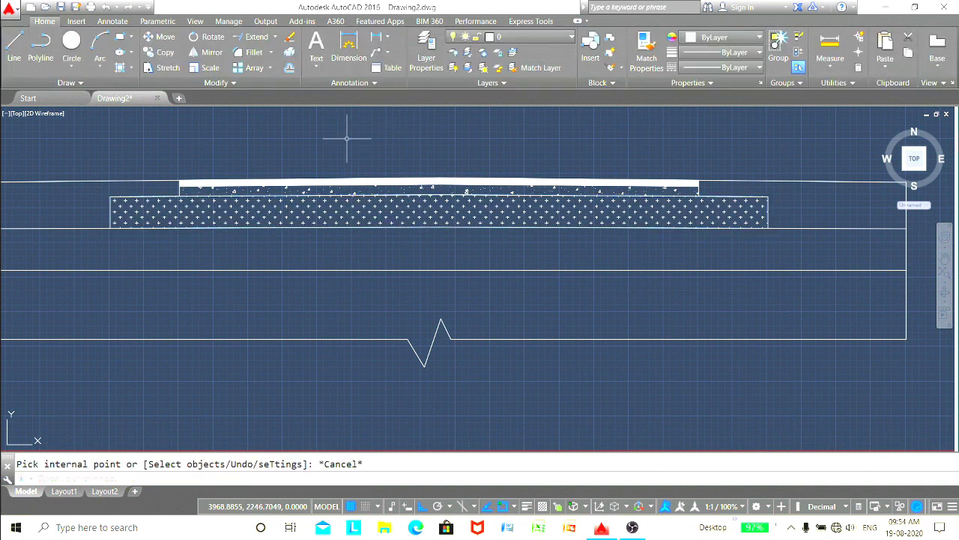
pyautogui.scroll(-2, 347, 139)
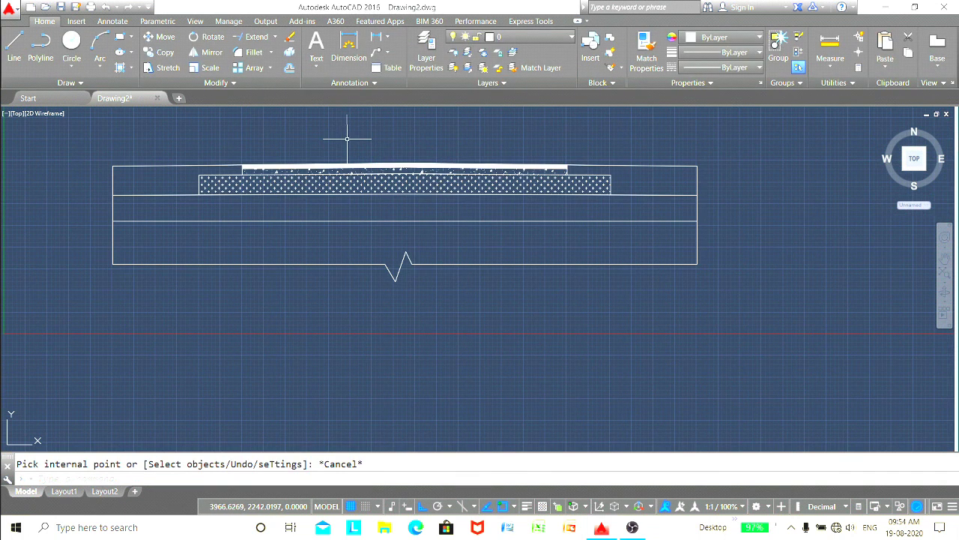
# Fill the wide middle band with the GRAVEL hatch pattern
pyautogui.click(122, 67)
pyautogui.click(283, 74)
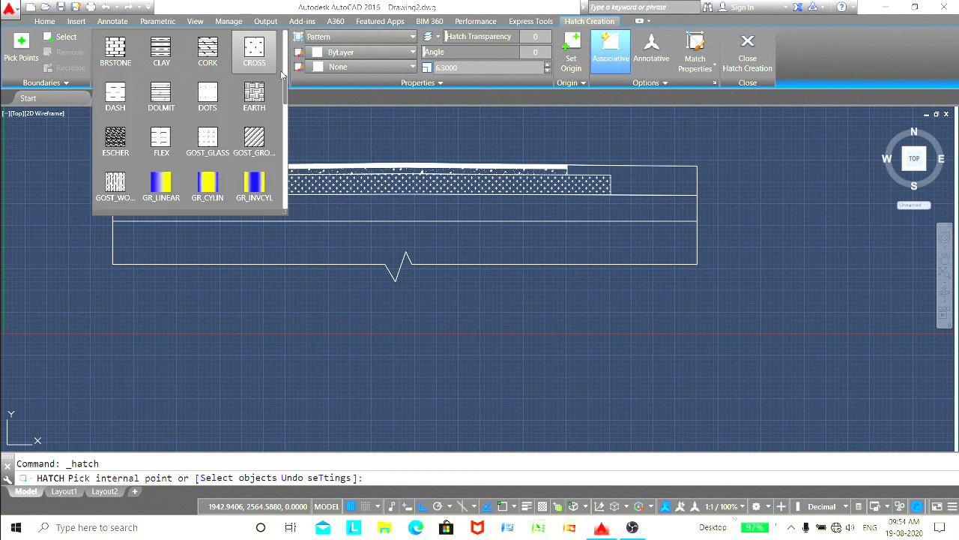
pyautogui.scroll(-2, 213, 93)
pyautogui.scroll(-1, 216, 94)
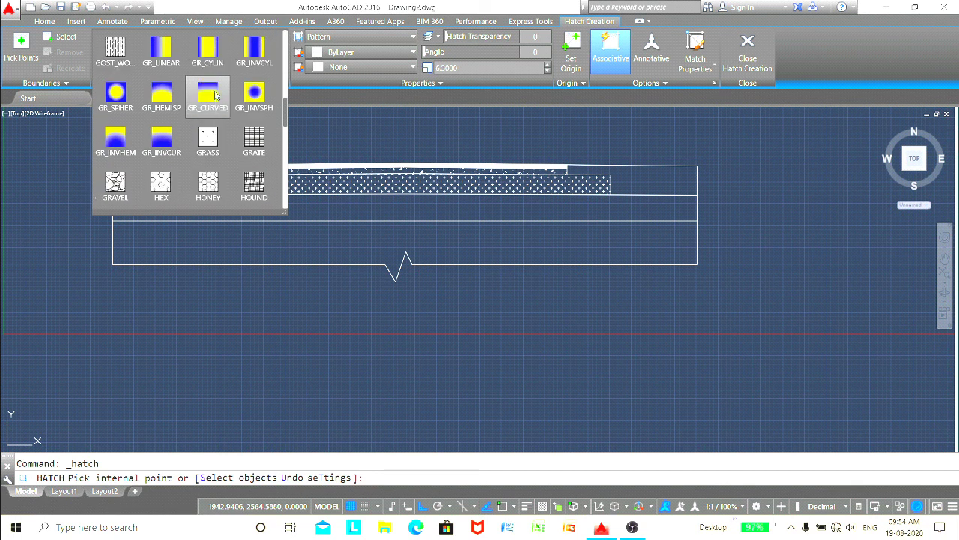
pyautogui.scroll(-1, 216, 94)
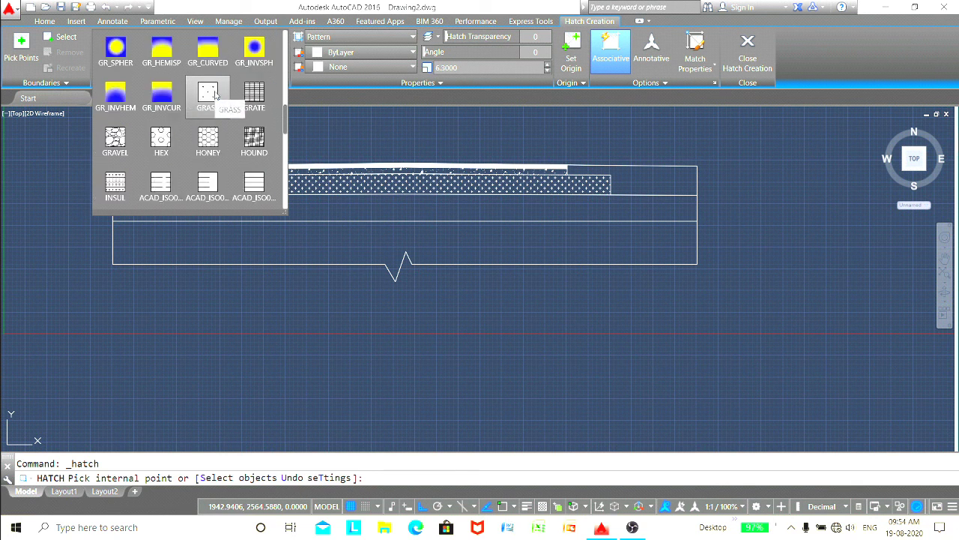
pyautogui.click(122, 139)
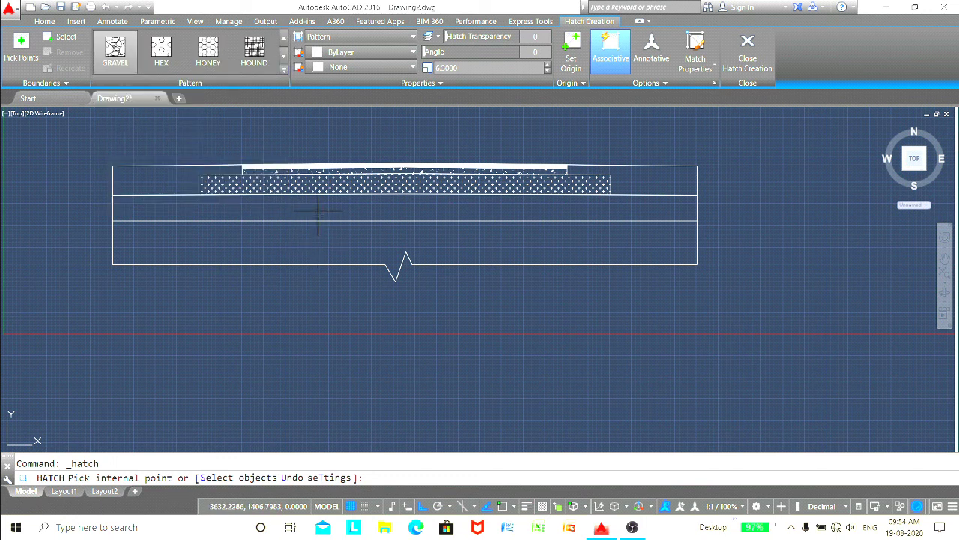
pyautogui.click(318, 210)
pyautogui.press('Escape')
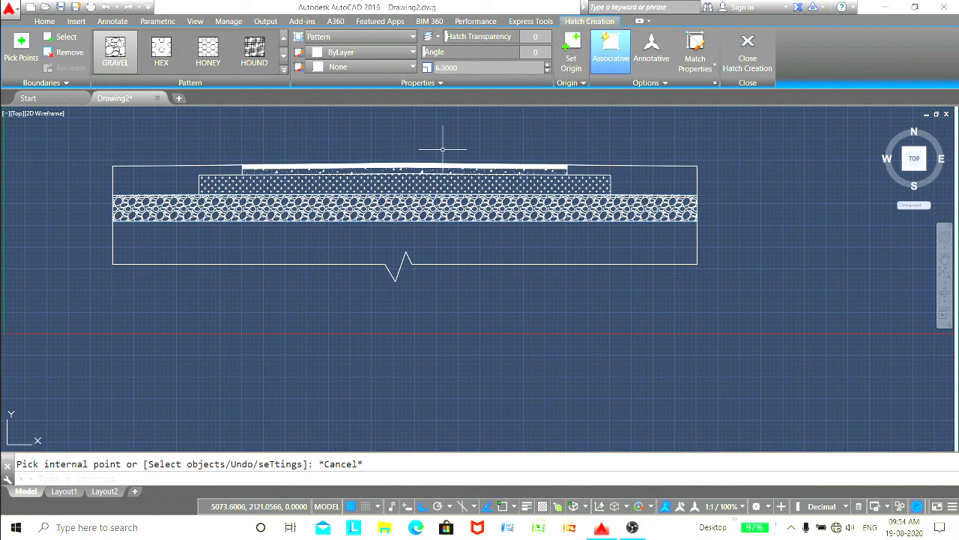
# Start a new hatch and choose the EARTH pattern for the soil area
pyautogui.click(121, 75)
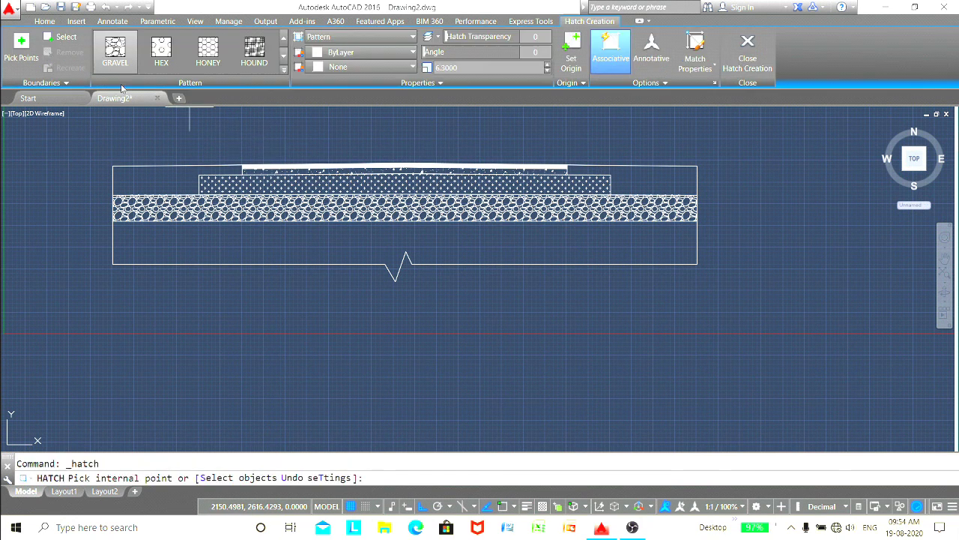
pyautogui.click(284, 69)
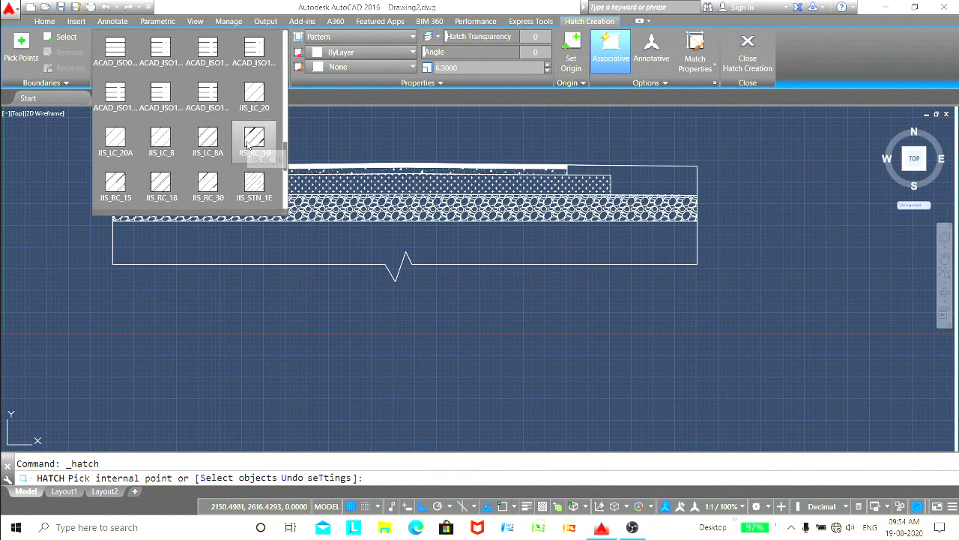
pyautogui.scroll(-2, 248, 144)
pyautogui.scroll(-2, 249, 144)
pyautogui.scroll(-1, 248, 146)
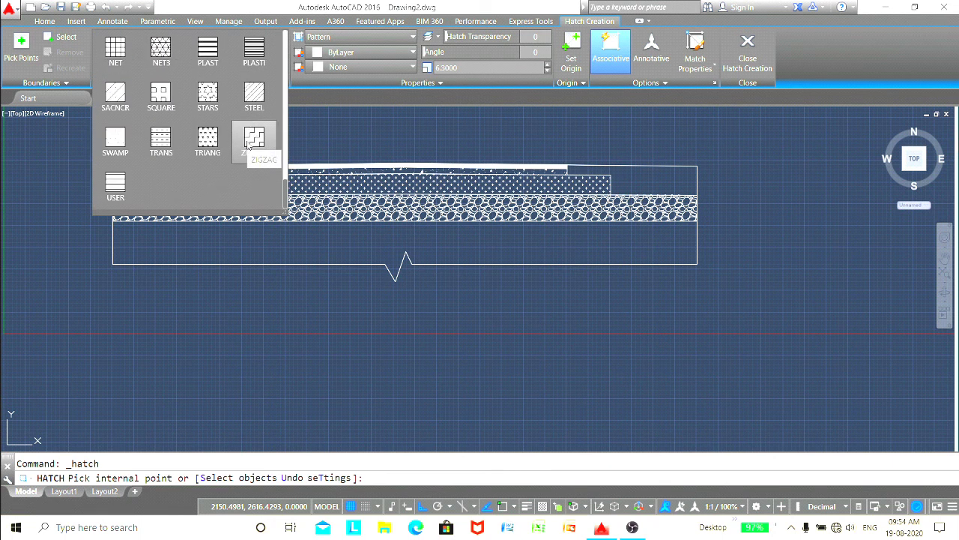
pyautogui.scroll(1, 249, 144)
pyautogui.scroll(1, 249, 144)
pyautogui.scroll(2, 250, 145)
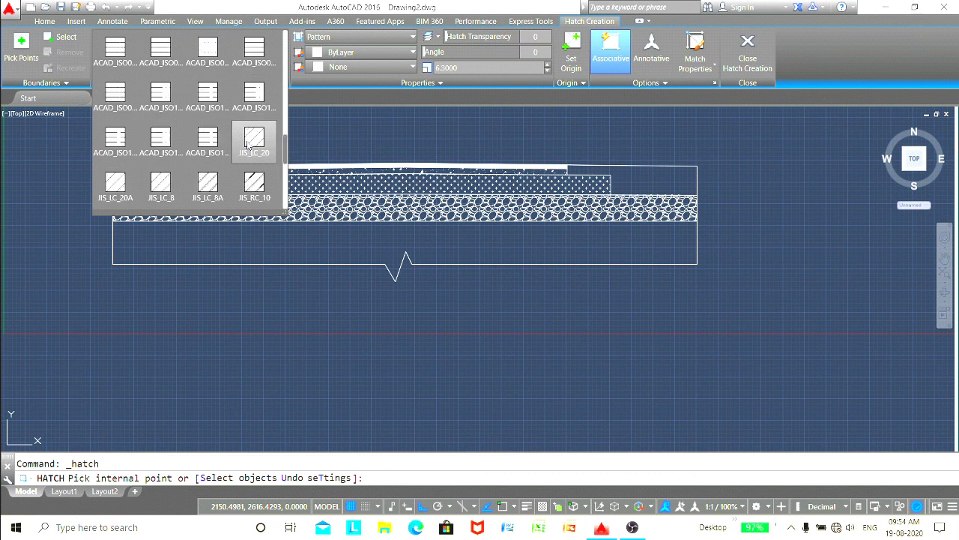
pyautogui.scroll(2, 249, 145)
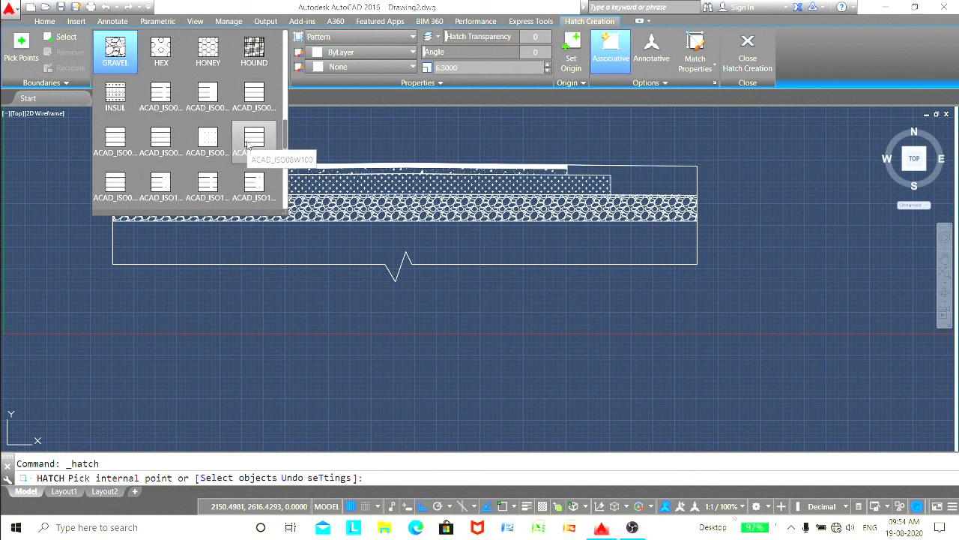
pyautogui.scroll(1, 249, 144)
pyautogui.scroll(1, 250, 145)
pyautogui.scroll(1, 250, 144)
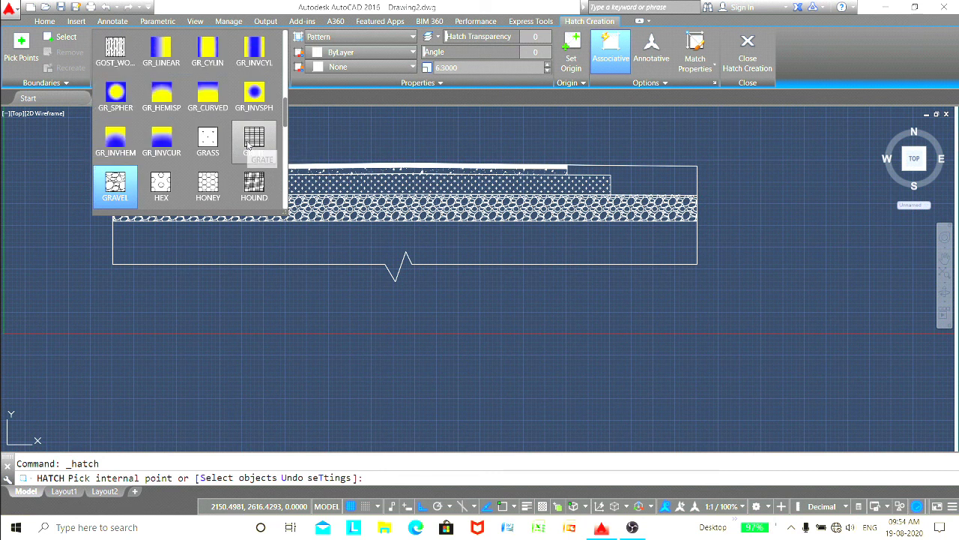
pyautogui.scroll(1, 250, 144)
pyautogui.scroll(1, 249, 144)
pyautogui.scroll(1, 249, 145)
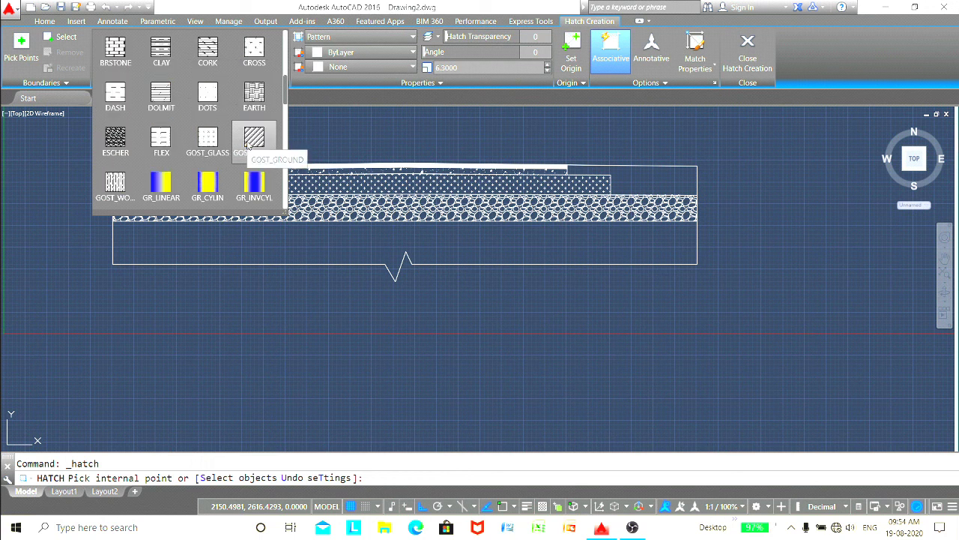
pyautogui.click(249, 103)
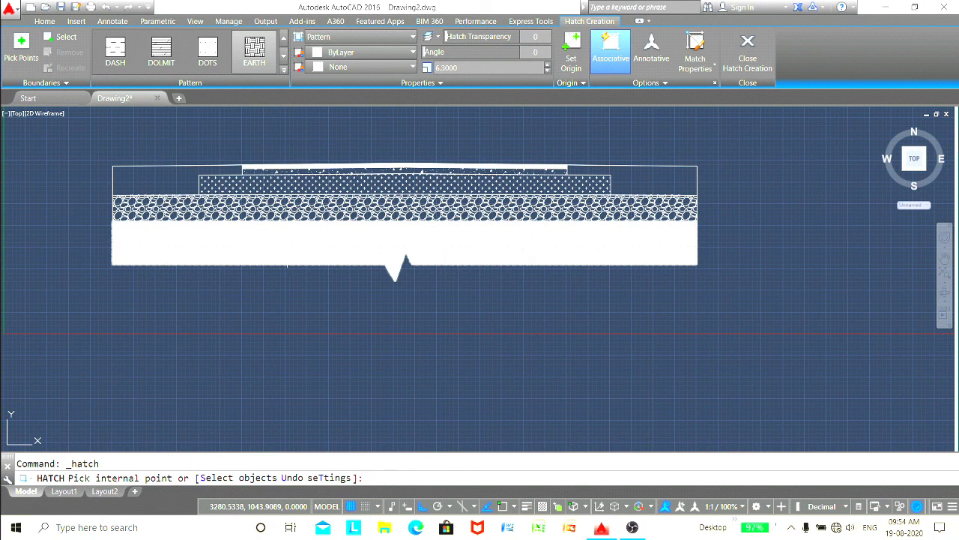
# Hatch the bottom subgrade and the shoulder area with EARTH at scale 23
pyautogui.click(287, 248)
pyautogui.click(547, 65)
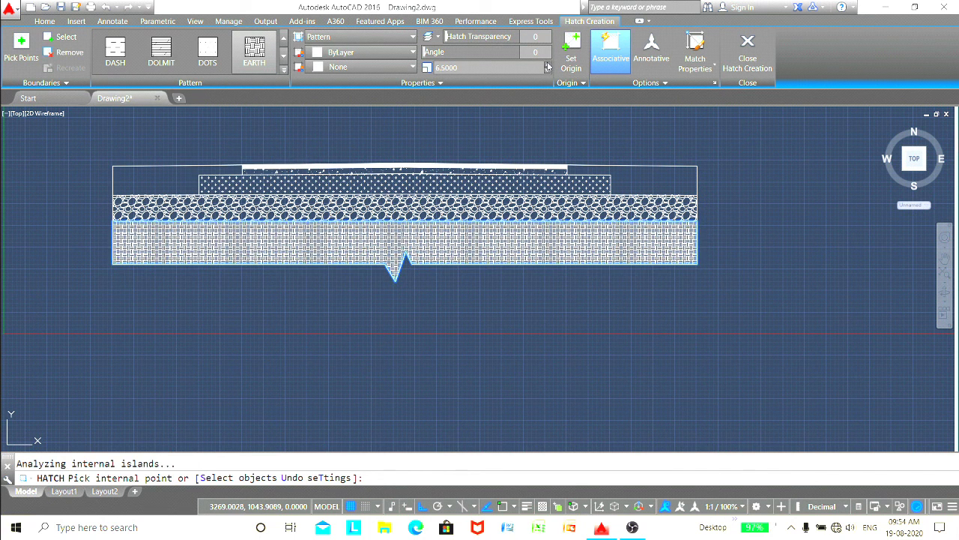
pyautogui.click(547, 64)
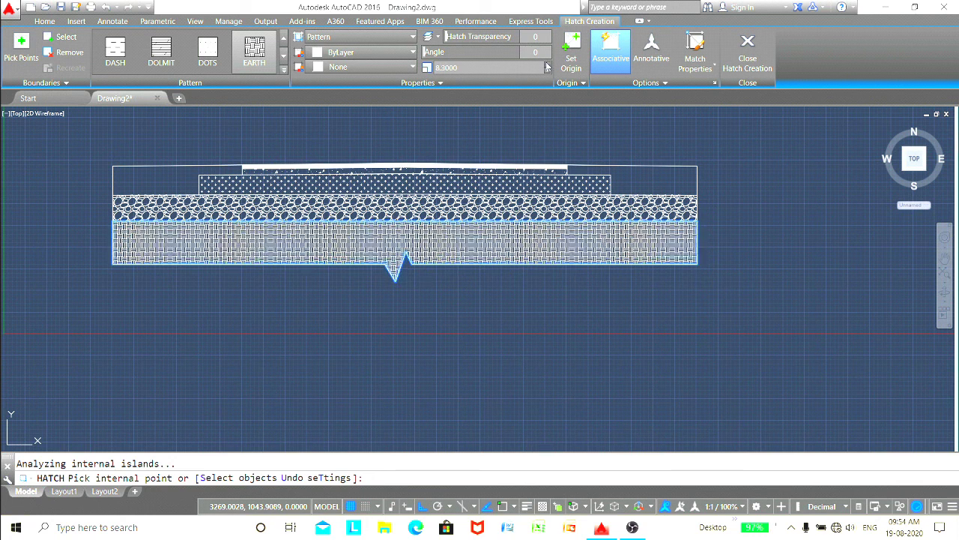
pyautogui.click(548, 65)
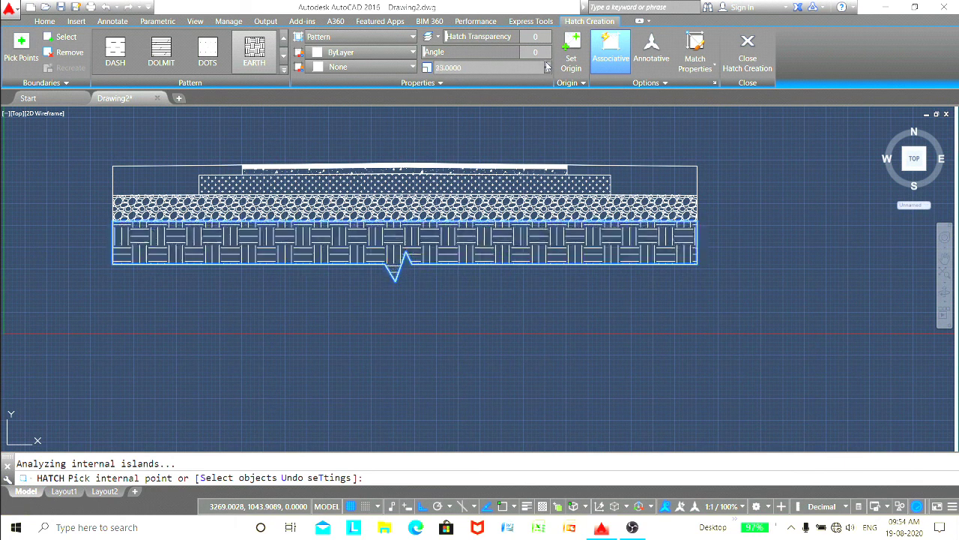
pyautogui.click(629, 180)
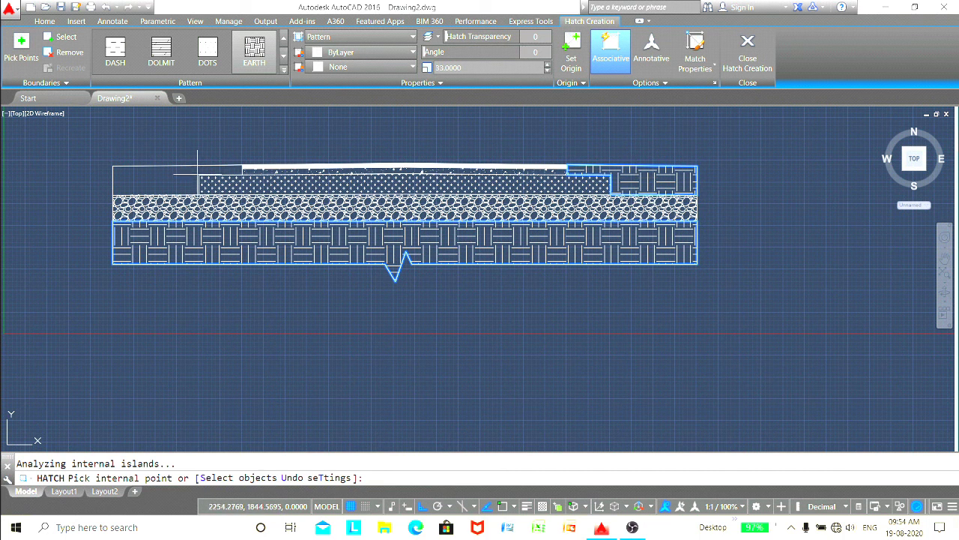
pyautogui.press('Escape')
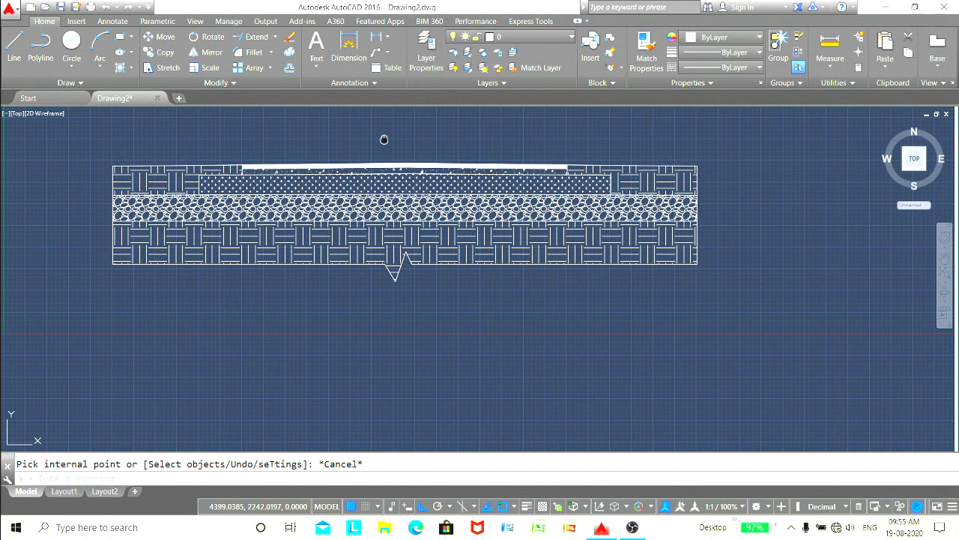
pyautogui.moveTo(384, 139); pyautogui.dragTo(428, 198, button='middle')
# Dimension the 1500mm left shoulder width above the section
pyautogui.press('Escape')
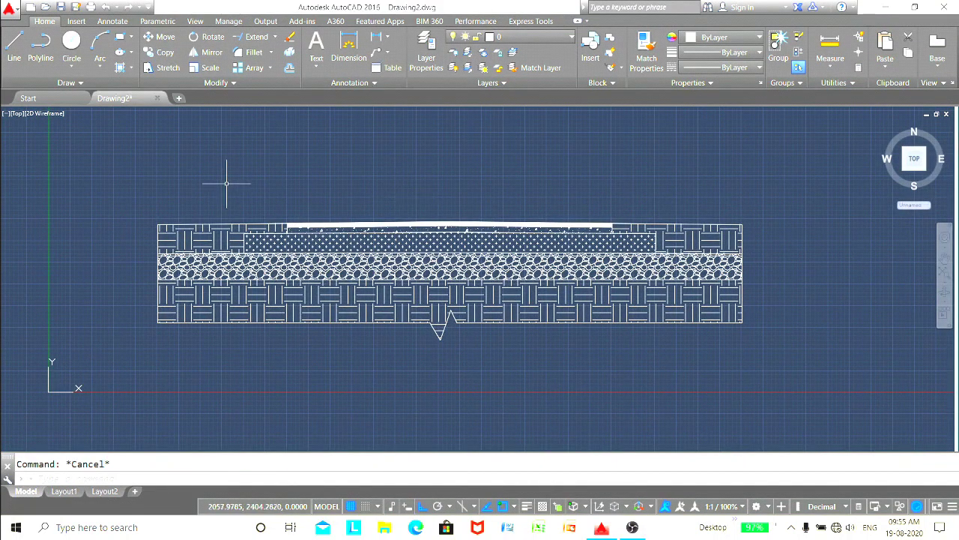
pyautogui.click(349, 46)
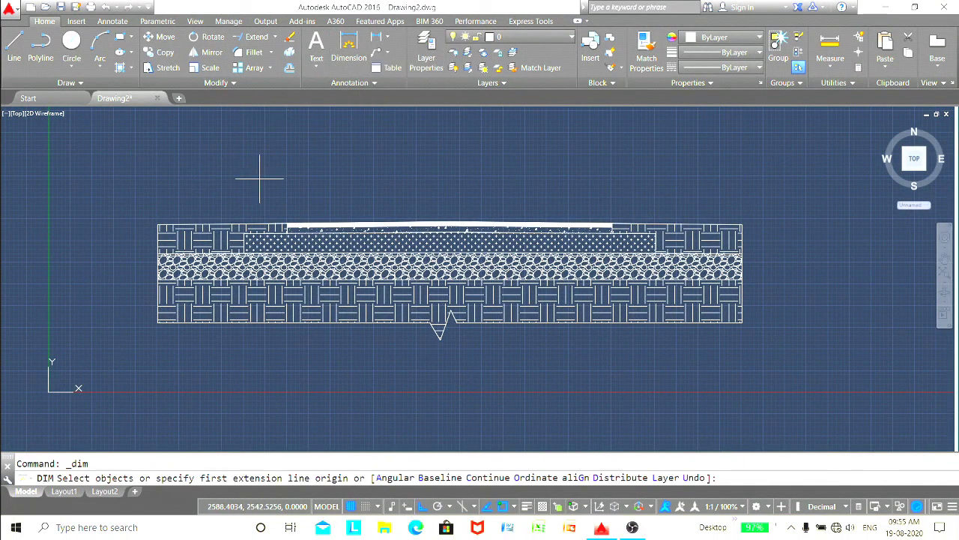
pyautogui.click(158, 225)
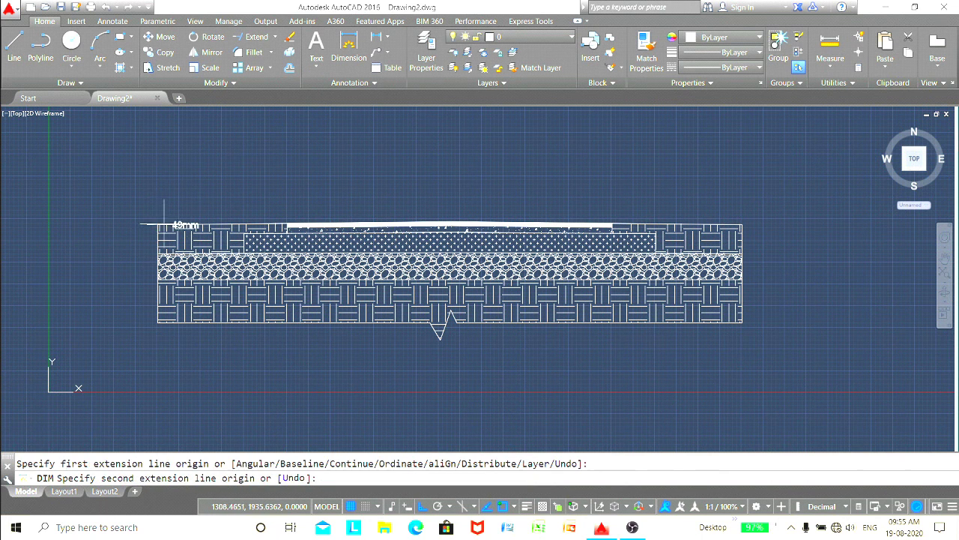
pyautogui.click(287, 223)
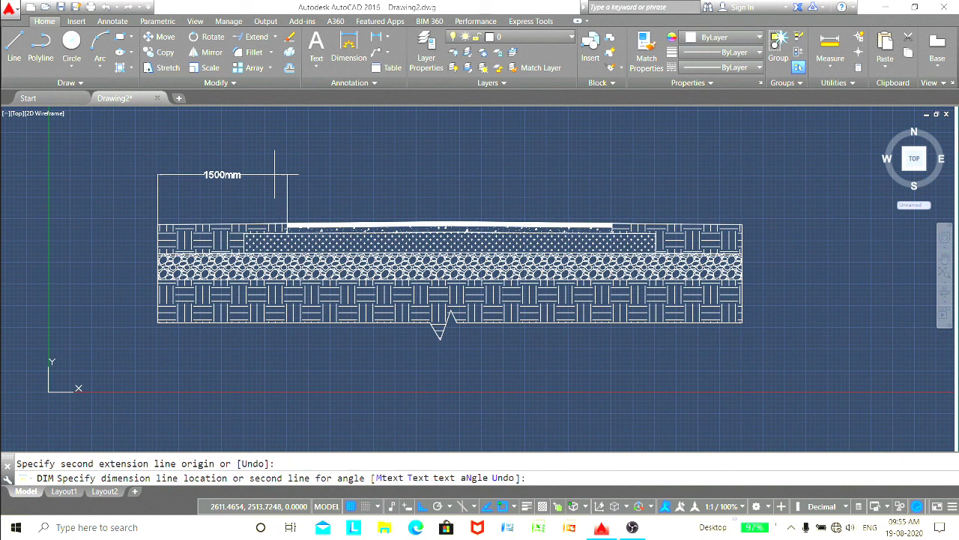
pyautogui.click(274, 174)
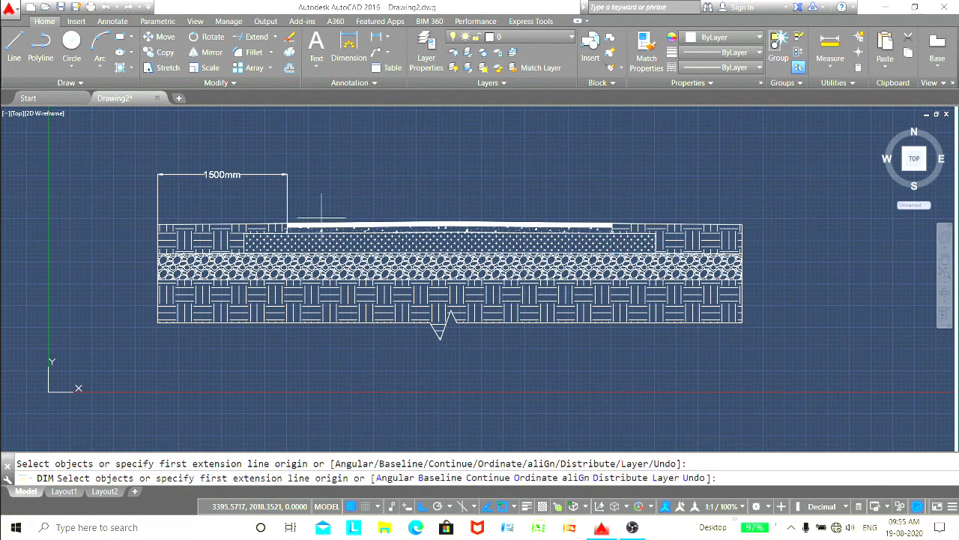
# Add the 3750mm carriageway and 1500mm right shoulder dimensions above the section
pyautogui.scroll(2, 287, 223)
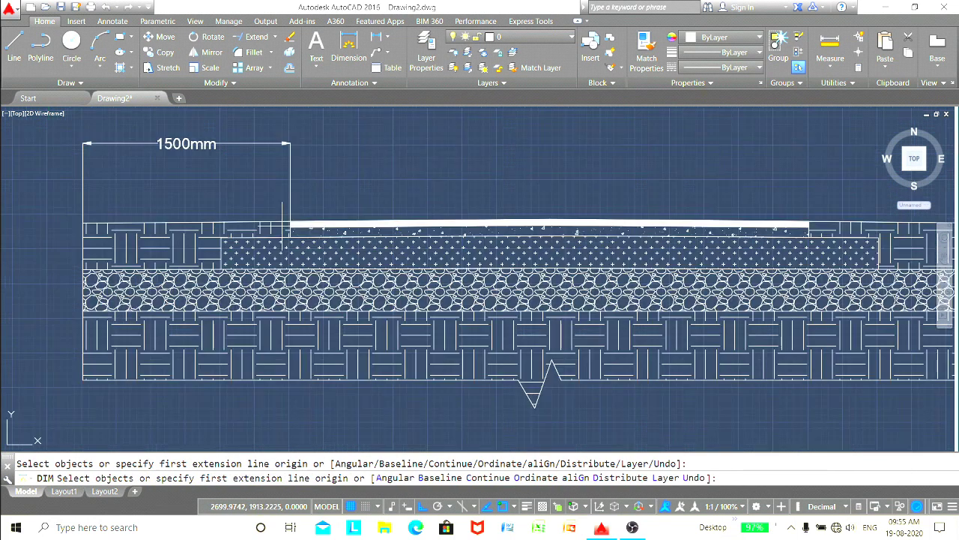
pyautogui.click(288, 223)
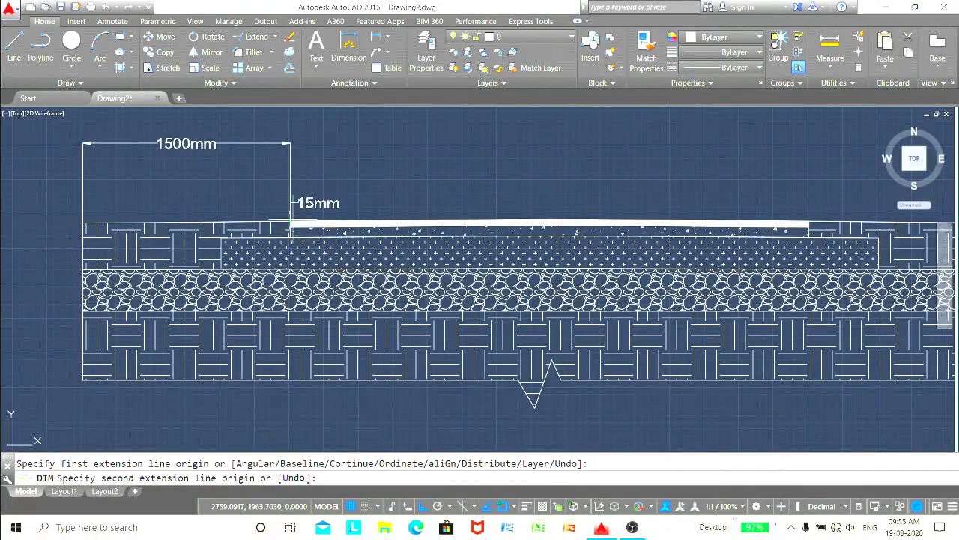
pyautogui.scroll(-3, 678, 188)
pyautogui.scroll(2, 574, 182)
pyautogui.moveTo(574, 182); pyautogui.dragTo(493, 190, button='middle')
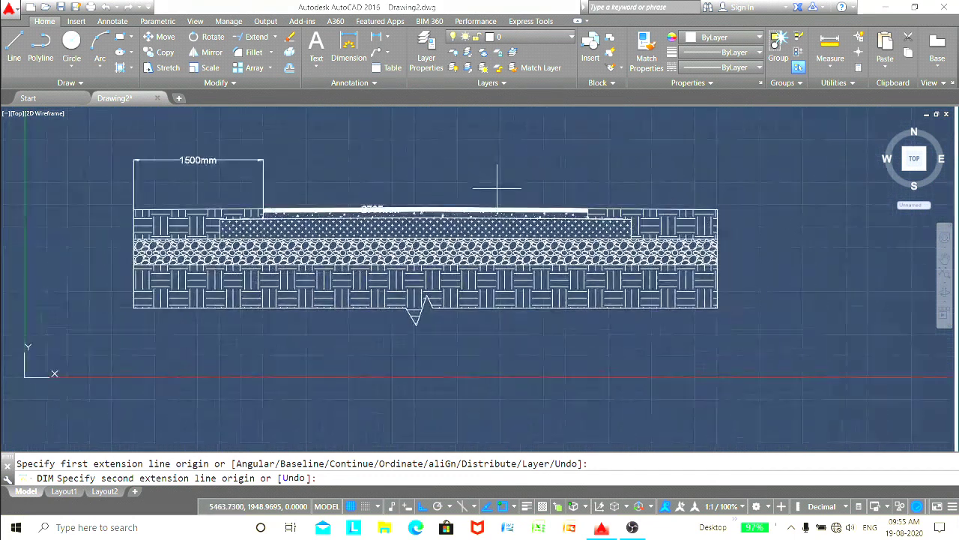
pyautogui.click(588, 212)
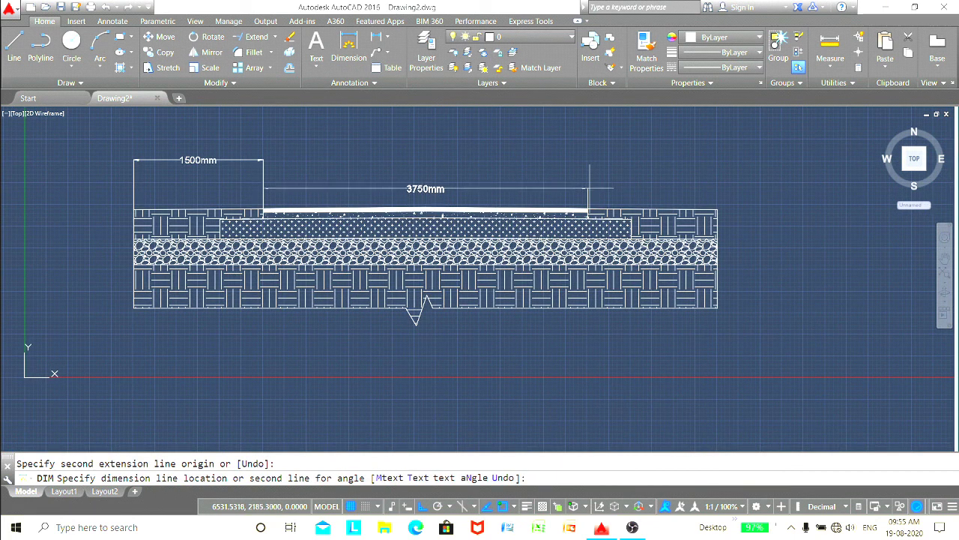
pyautogui.click(592, 174)
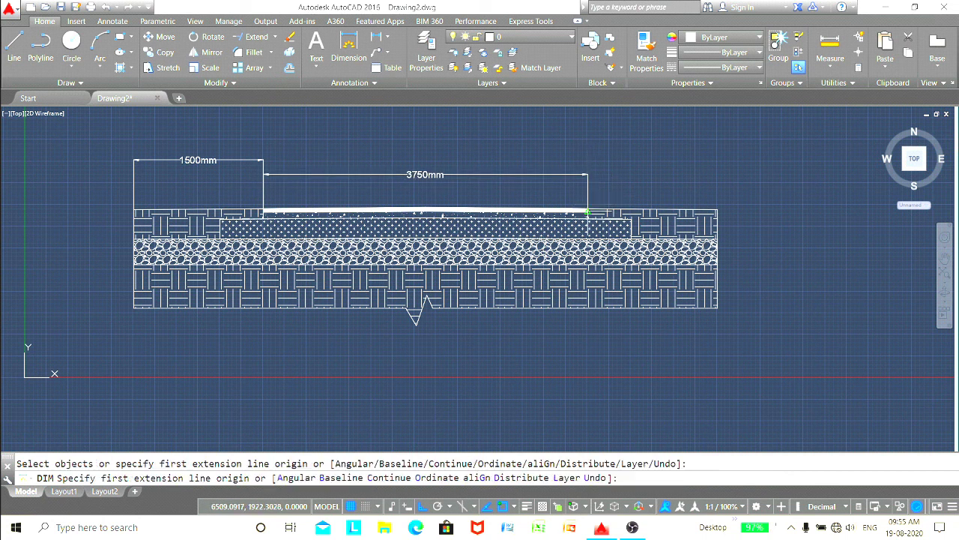
pyautogui.click(589, 210)
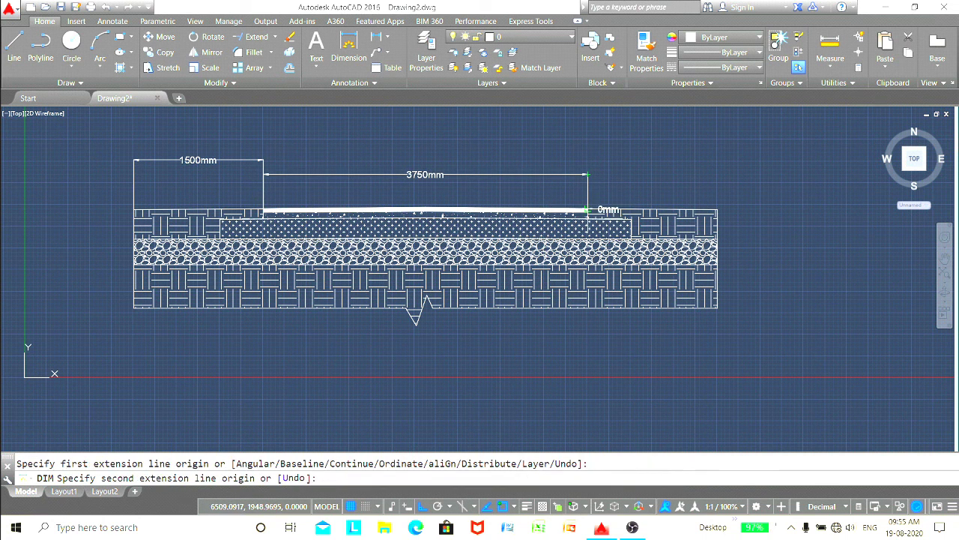
pyautogui.click(717, 209)
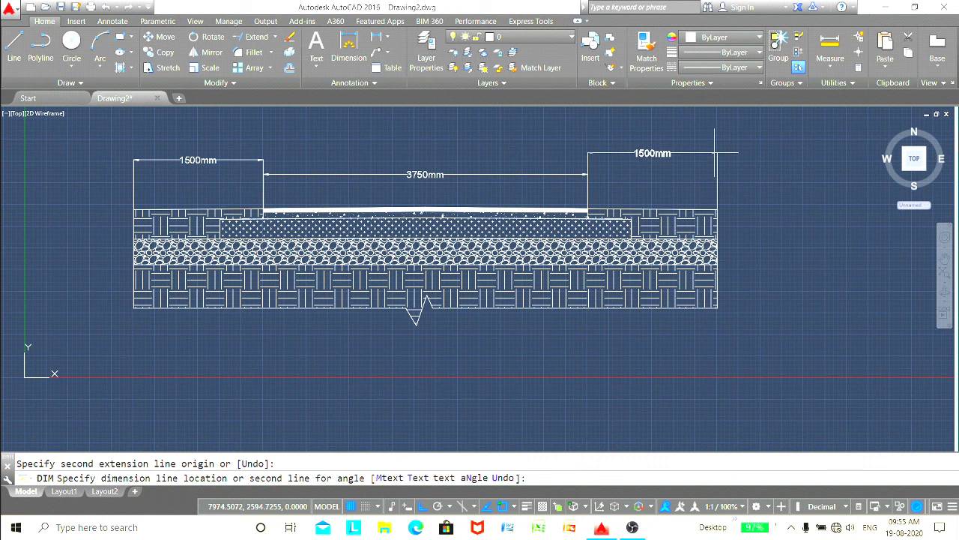
pyautogui.click(716, 160)
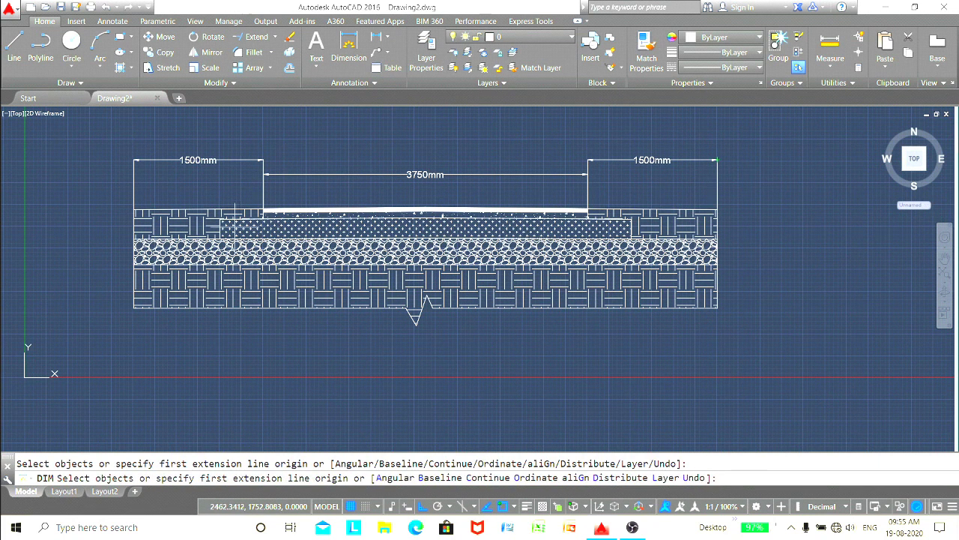
# Dimension the left and right 500mm steps of the surface layer
pyautogui.click(219, 218)
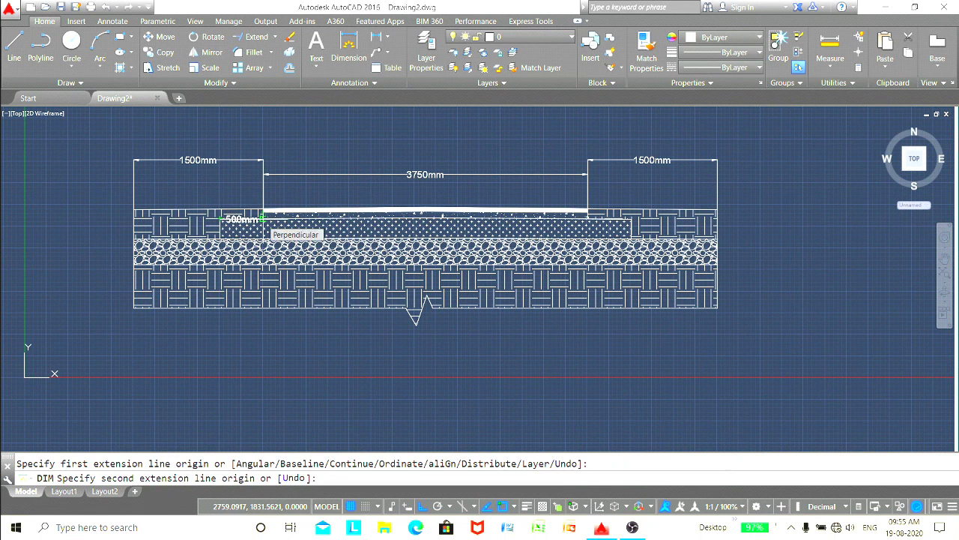
pyautogui.click(262, 218)
pyautogui.click(262, 202)
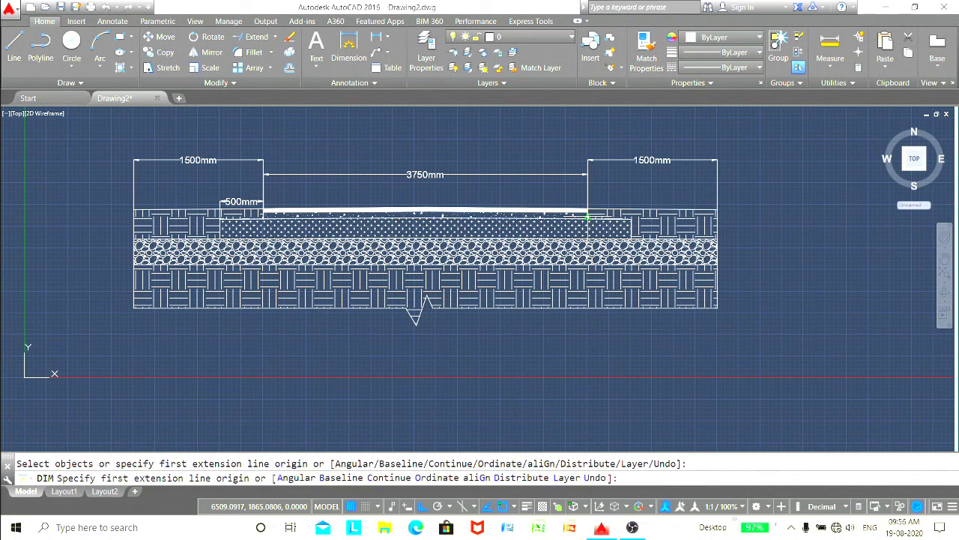
pyautogui.click(588, 218)
pyautogui.click(632, 218)
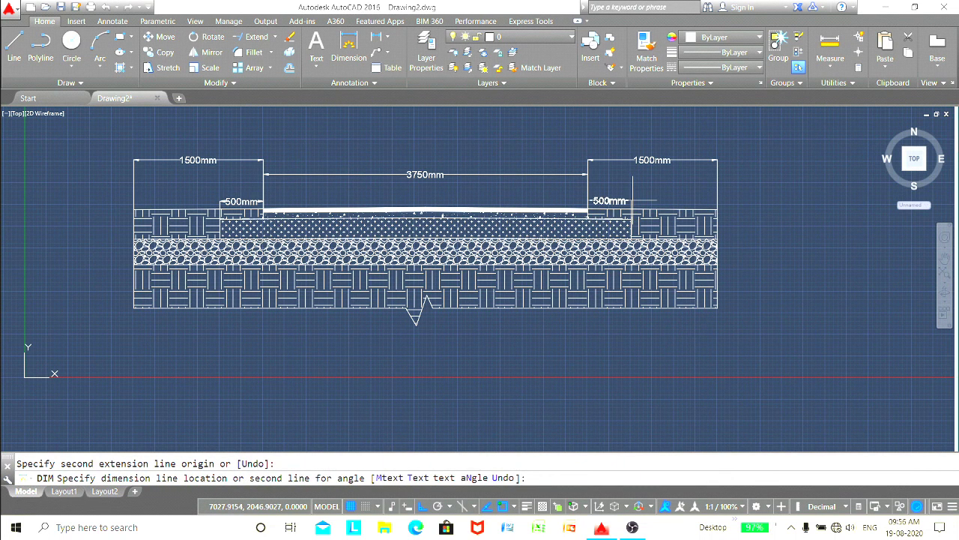
pyautogui.click(632, 201)
pyautogui.press('Return')
pyautogui.press('Escape')
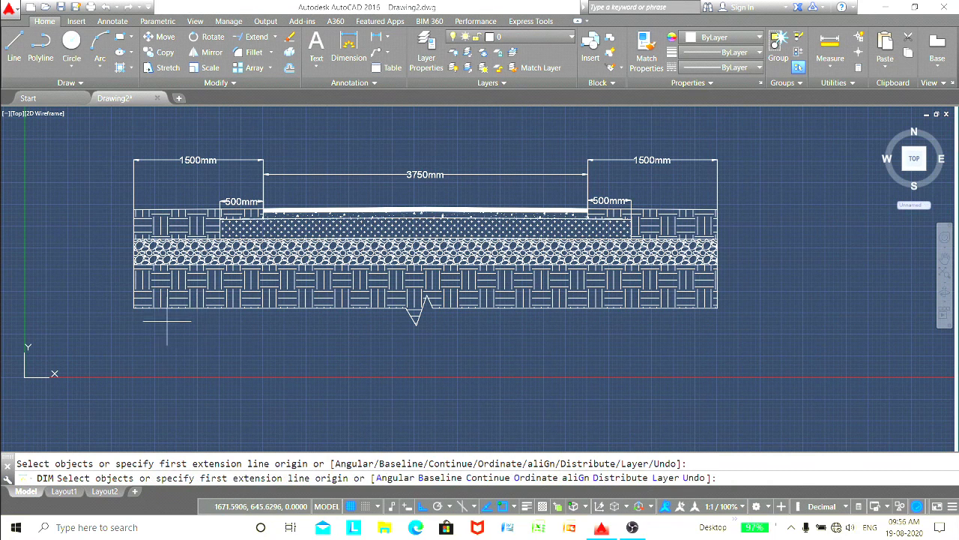
# Add the 6750mm overall-width dimension below the pavement and begin a right-edge vertical dimension
pyautogui.click(134, 308)
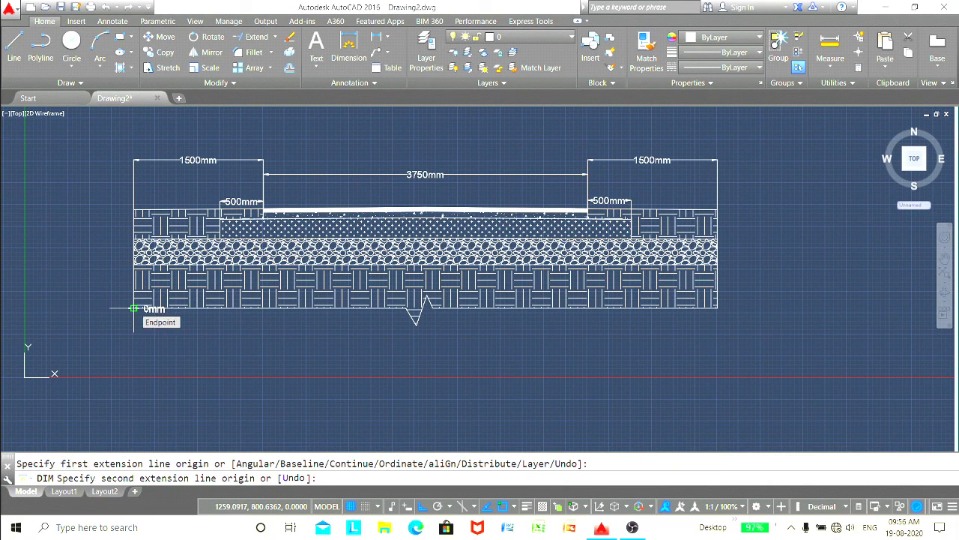
pyautogui.click(717, 307)
pyautogui.click(733, 332)
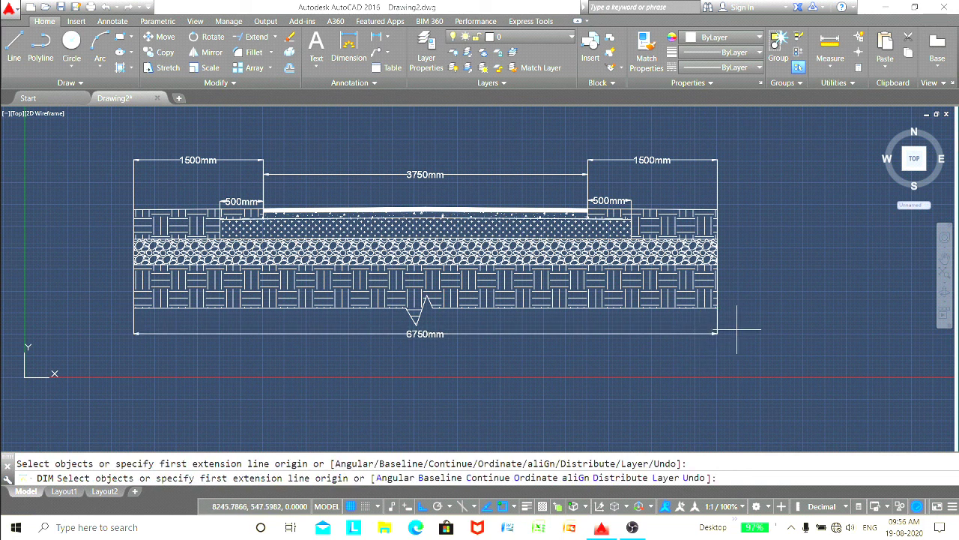
pyautogui.click(718, 264)
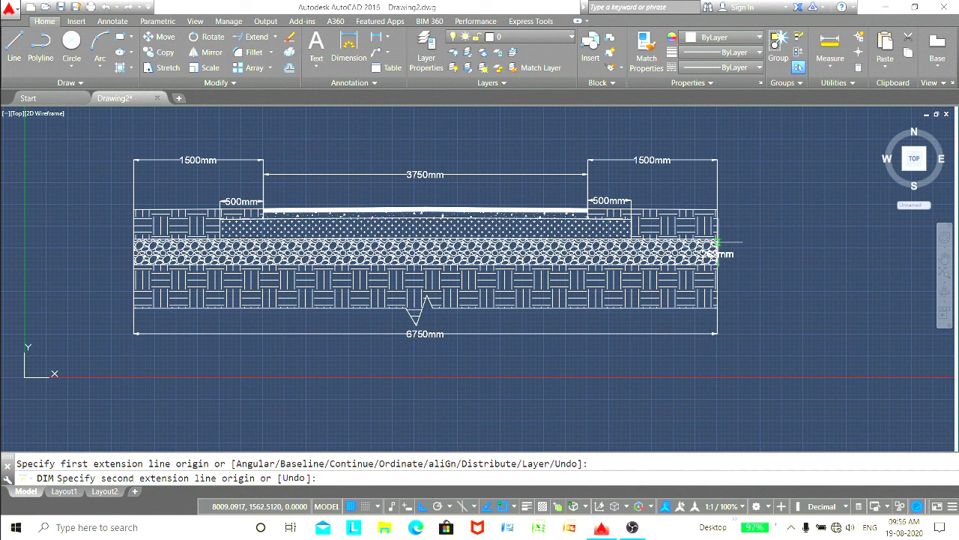
pyautogui.click(716, 239)
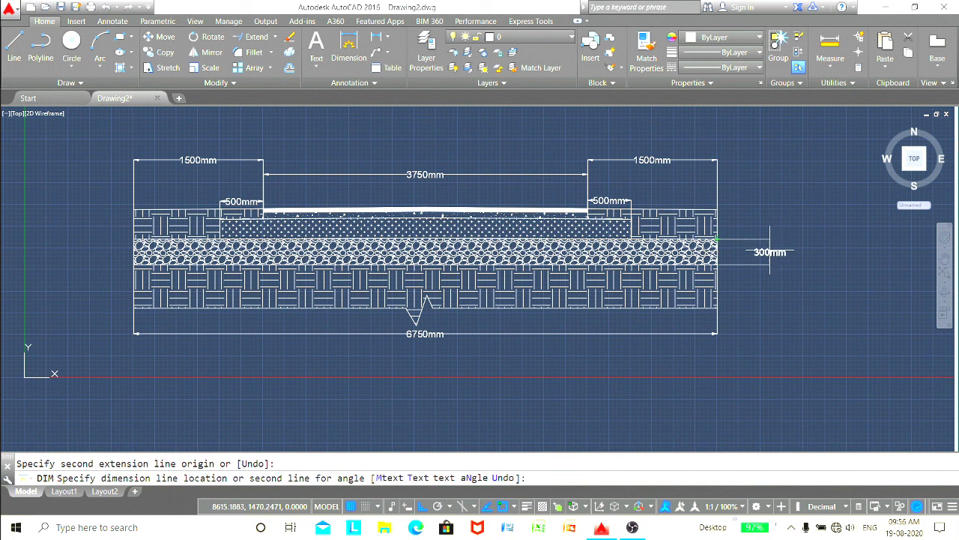
# Place the 300mm and 225mm vertical layer-thickness dimensions along the pavement's right edge
pyautogui.click(734, 244)
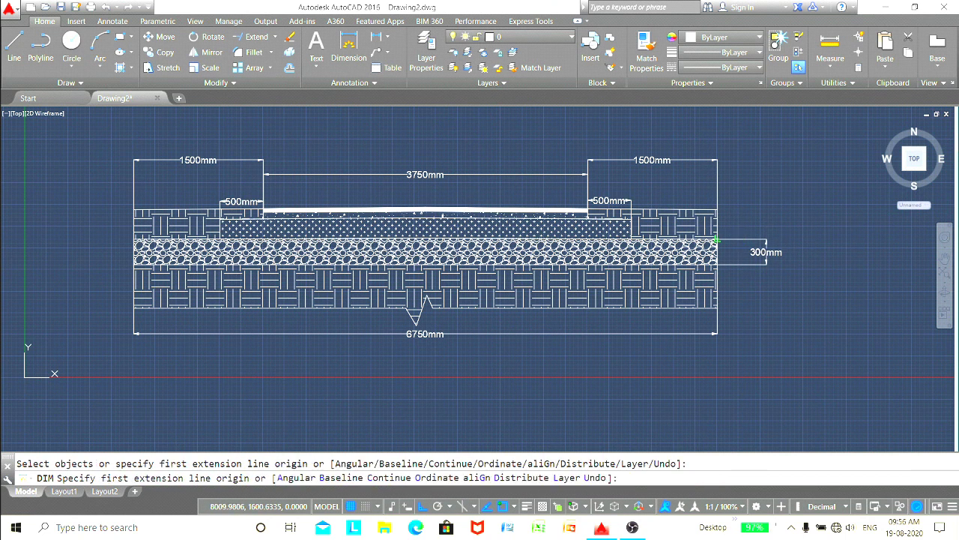
pyautogui.click(718, 240)
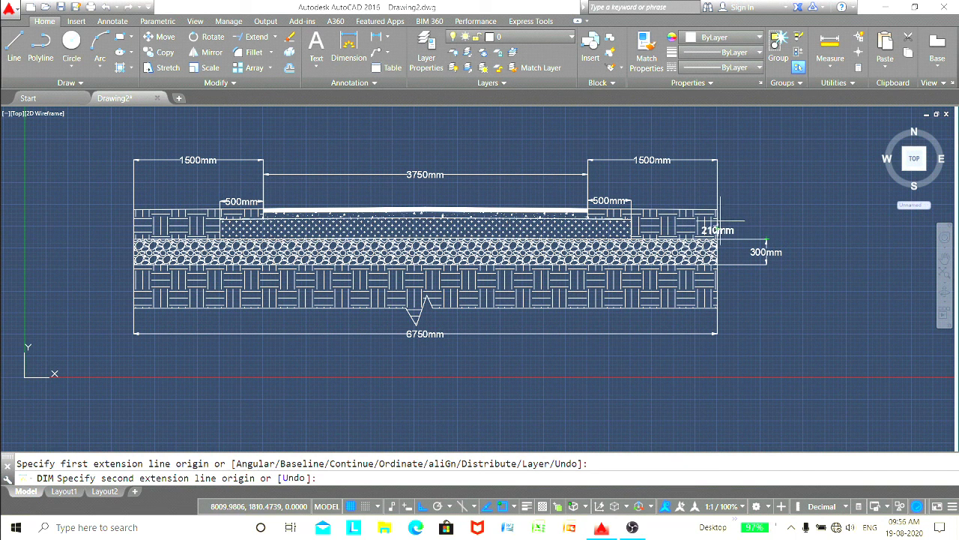
pyautogui.scroll(2, 718, 223)
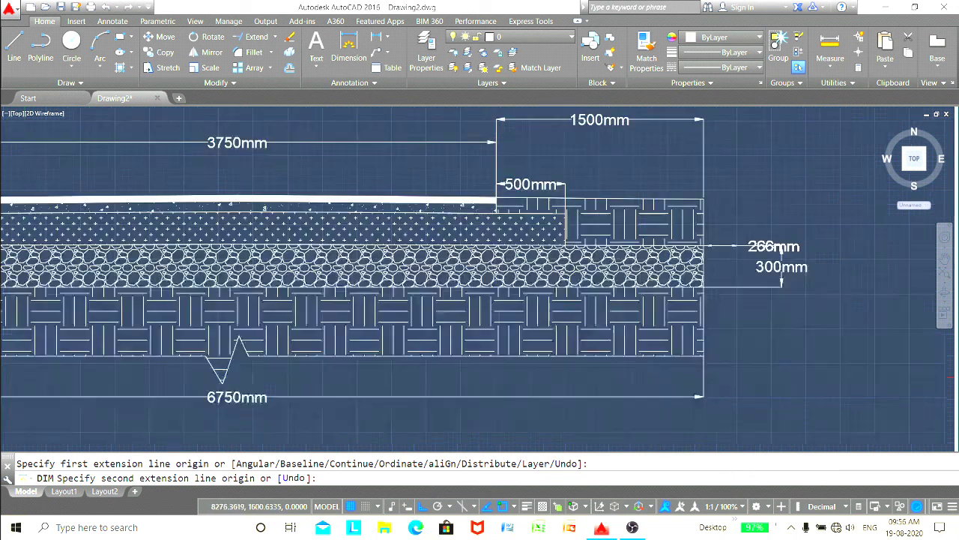
pyautogui.scroll(3, 719, 225)
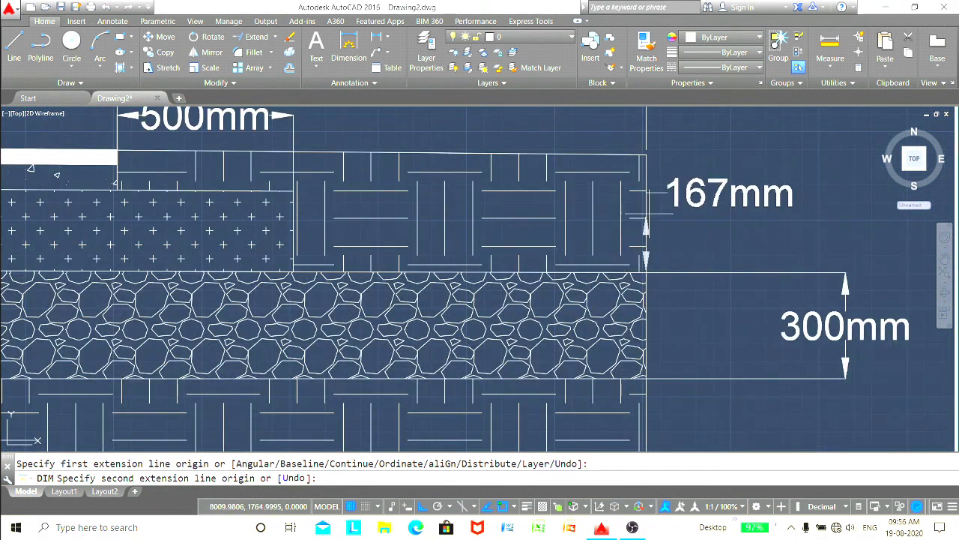
pyautogui.click(646, 193)
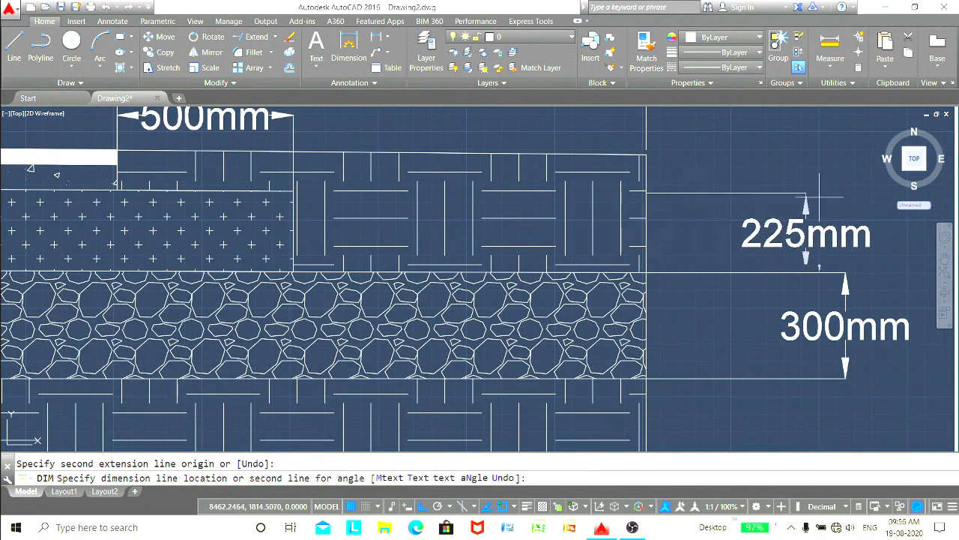
pyautogui.click(845, 202)
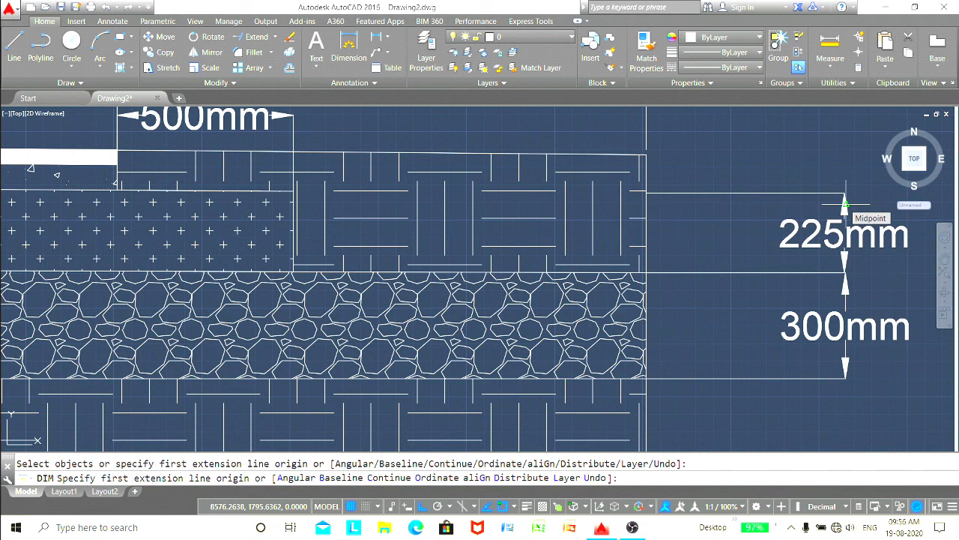
pyautogui.scroll(-3, 800, 210)
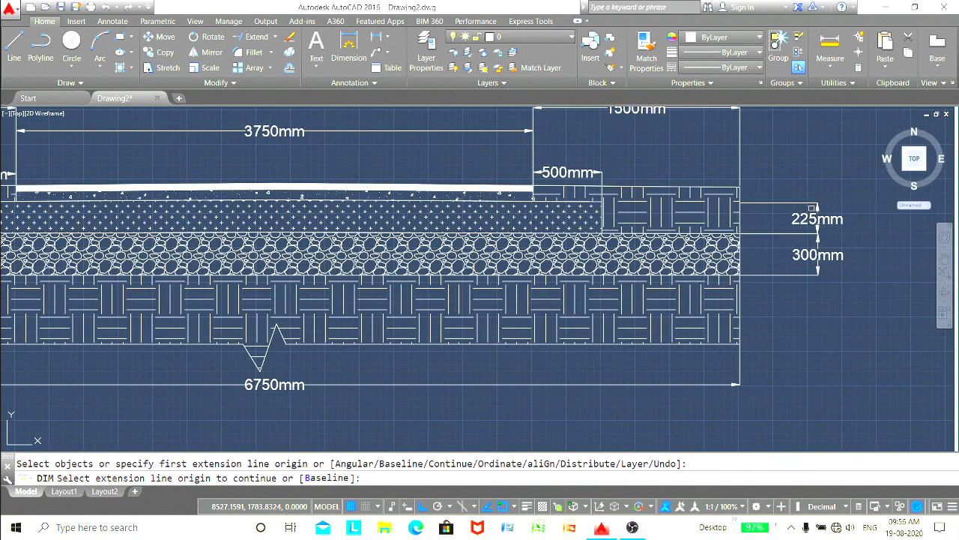
pyautogui.press('Escape')
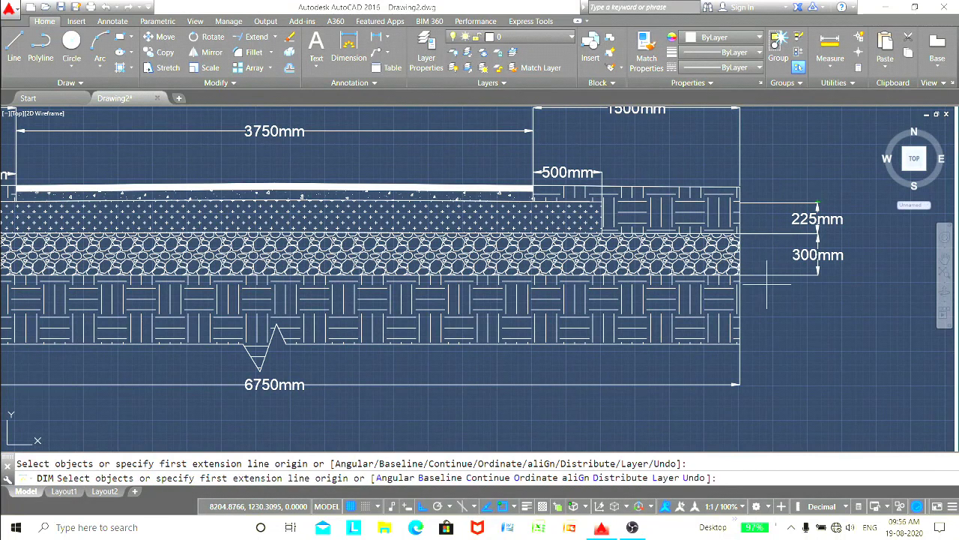
pyautogui.press('Escape')
pyautogui.scroll(-2, 779, 288)
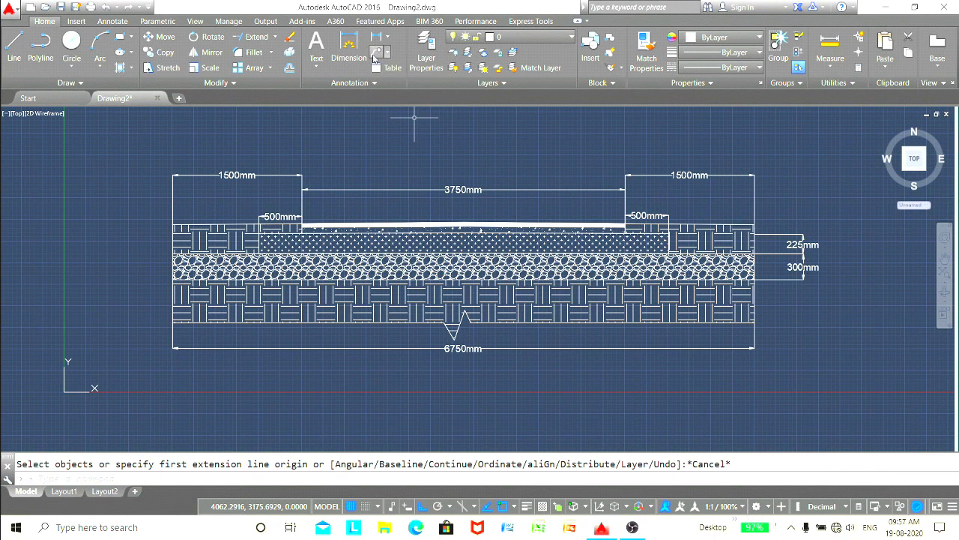
# Add a multileader from the bottom layer reading 'Compacted subgrade' at text height 80
pyautogui.click(375, 53)
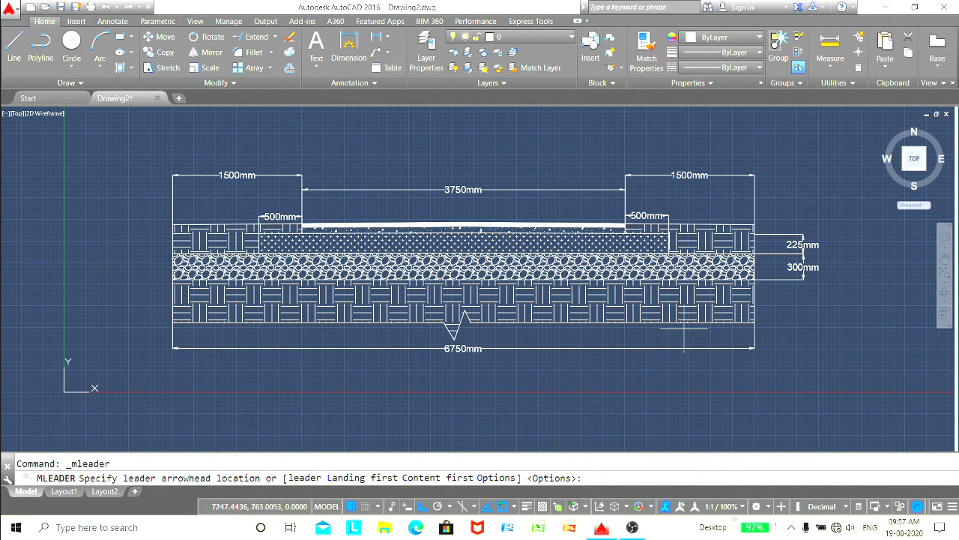
pyautogui.click(680, 322)
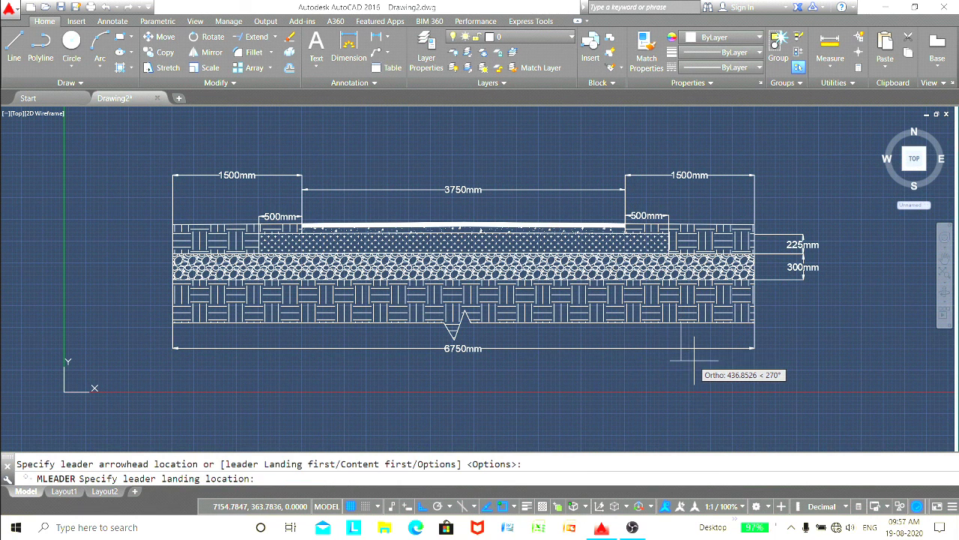
pyautogui.click(417, 506)
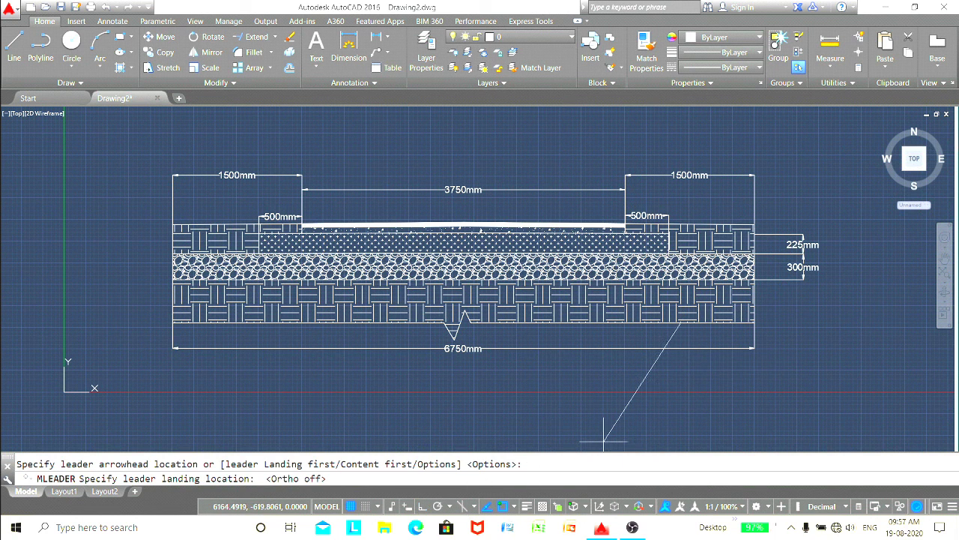
pyautogui.click(741, 368)
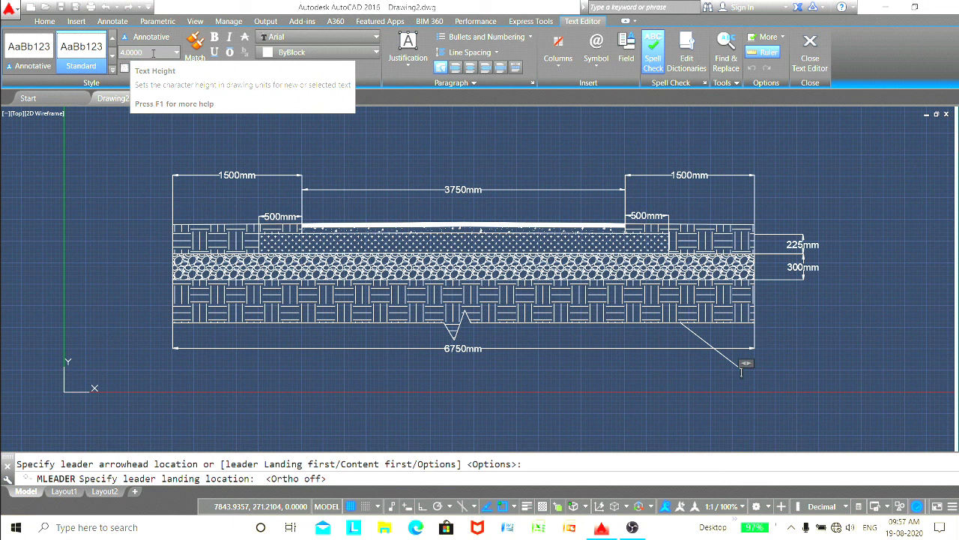
pyautogui.click(121, 52)
pyautogui.write('20.0000')
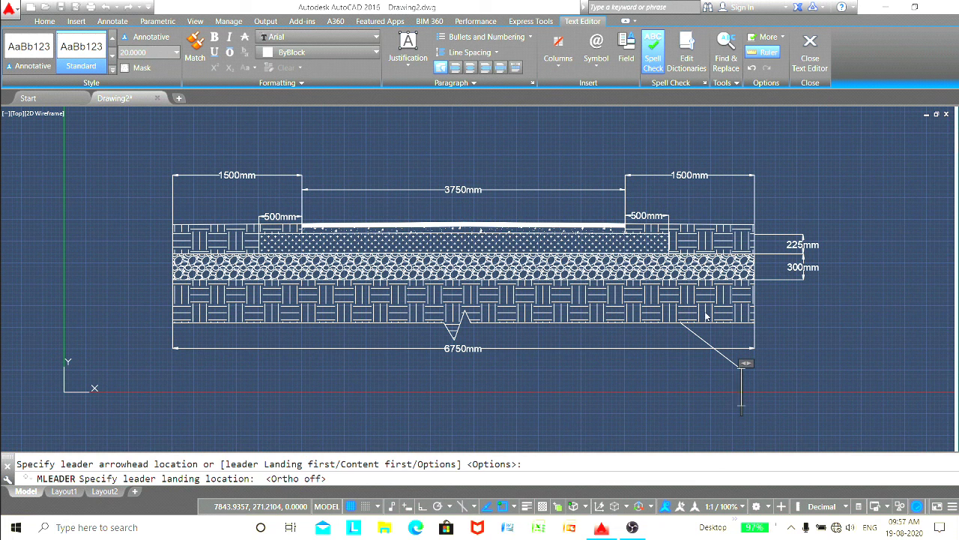
pyautogui.click(131, 53)
pyautogui.write('Co')
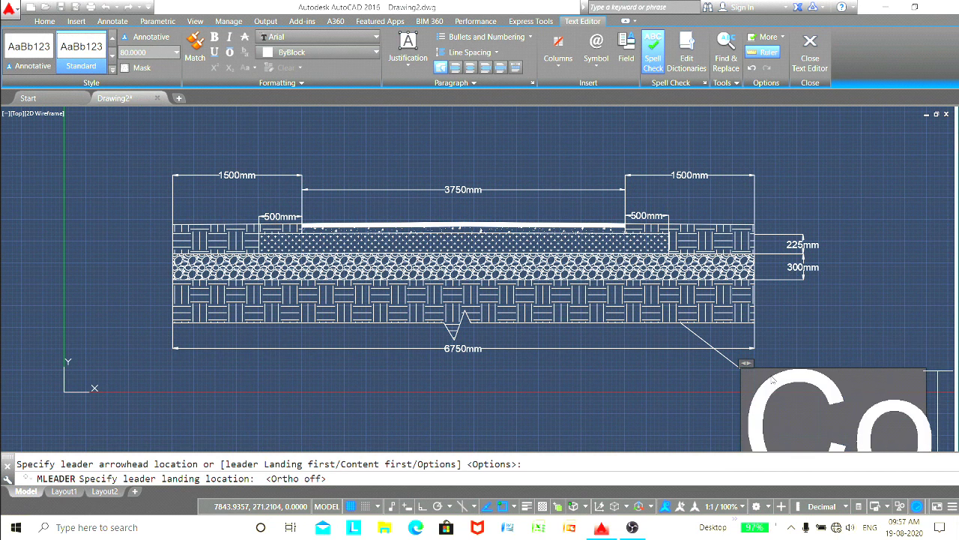
pyautogui.write('mpacted')
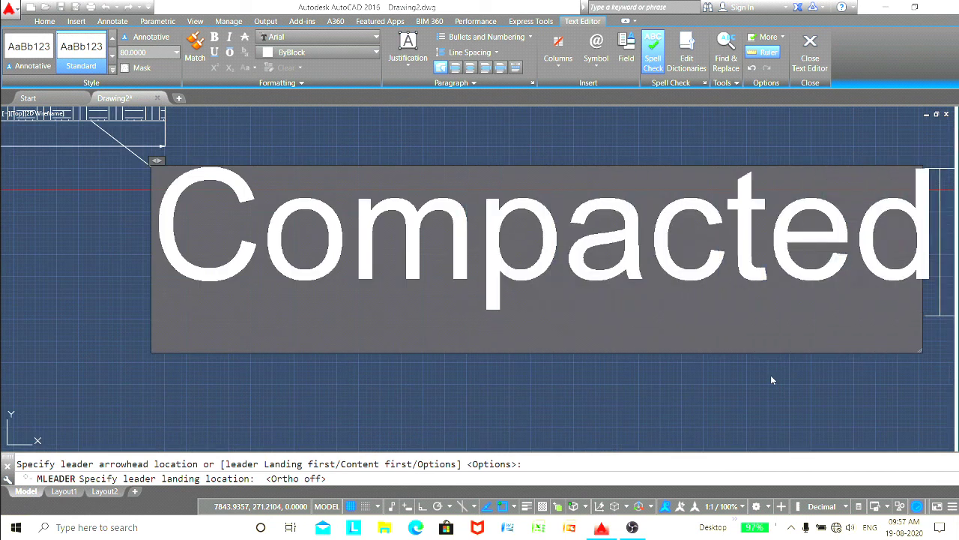
pyautogui.write(' su')
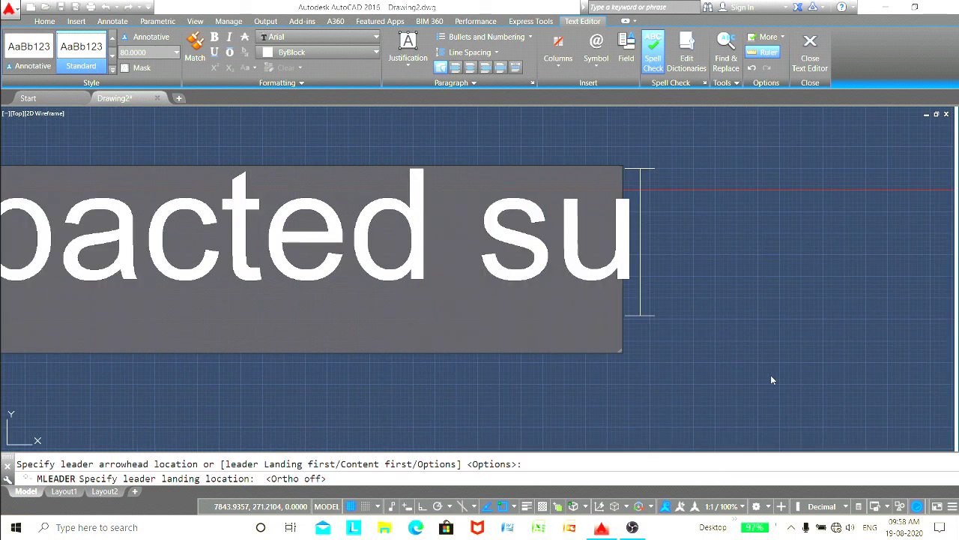
pyautogui.write('bgra')
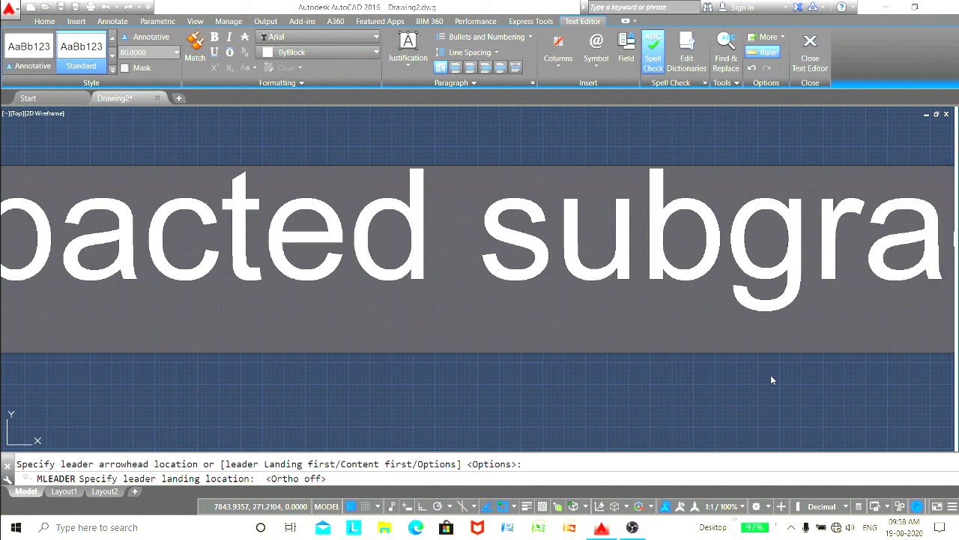
pyautogui.click(757, 377)
# Zoom and pan so the section's top edge with its 1500mm and 3750mm dimensions is visible
pyautogui.scroll(-3, 757, 377)
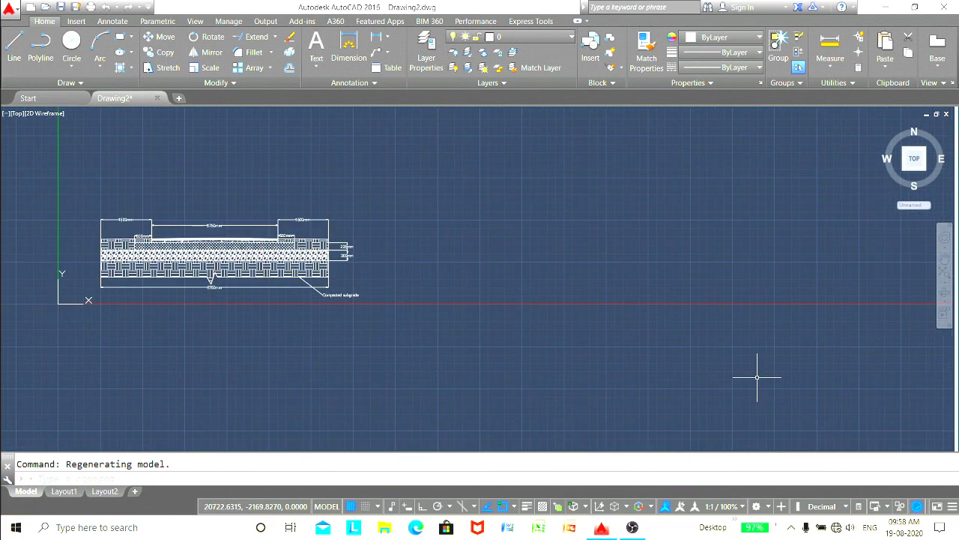
pyautogui.scroll(3, 598, 368)
pyautogui.moveTo(403, 242)
pyautogui.mouseDown(button='middle')
pyautogui.moveTo(652, 263)
pyautogui.moveTo(709, 351)
pyautogui.mouseUp(button='middle')
pyautogui.scroll(1, 662, 380)
pyautogui.scroll(2, 730, 349)
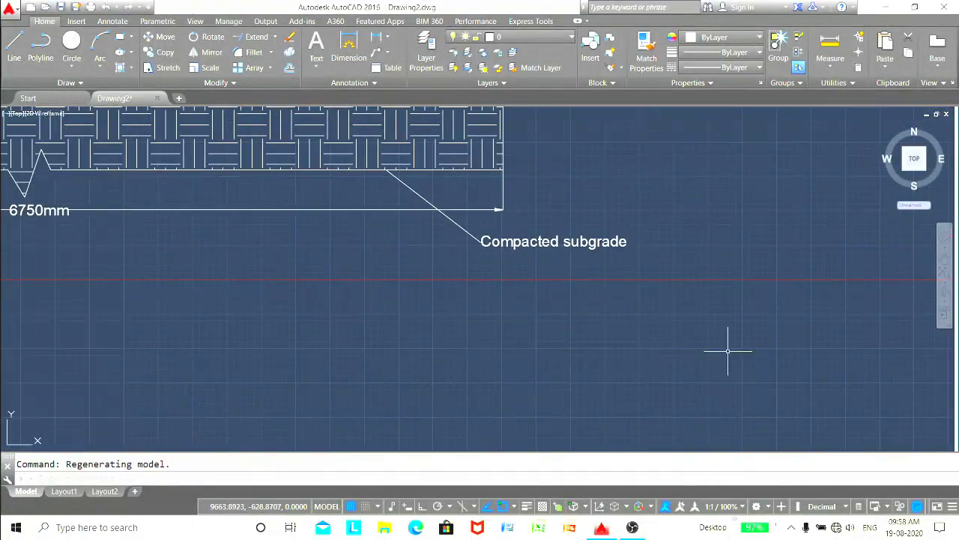
pyautogui.scroll(1, 722, 285)
pyautogui.moveTo(722, 284); pyautogui.dragTo(779, 346, button='middle')
pyautogui.scroll(-1, 776, 333)
pyautogui.scroll(-1, 773, 337)
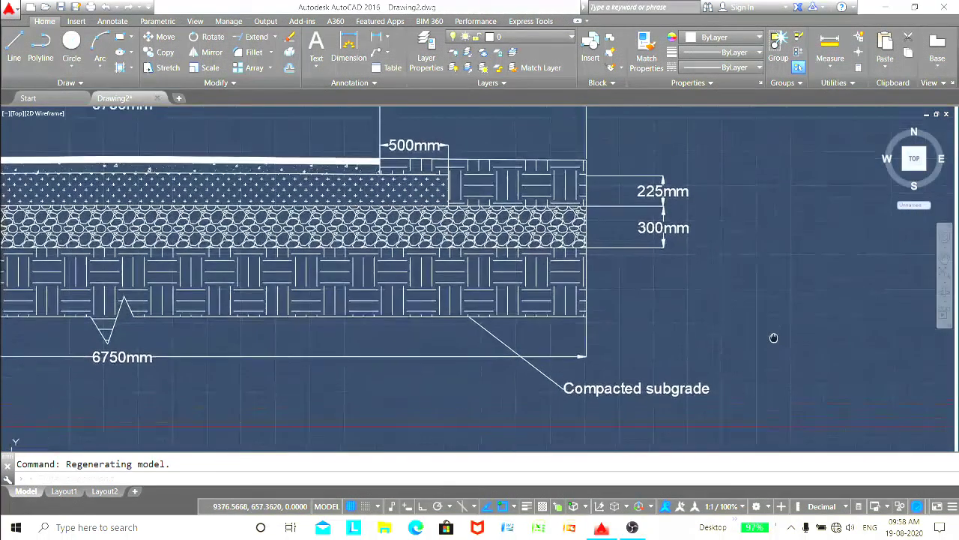
pyautogui.scroll(-2, 773, 336)
pyautogui.scroll(2, 769, 330)
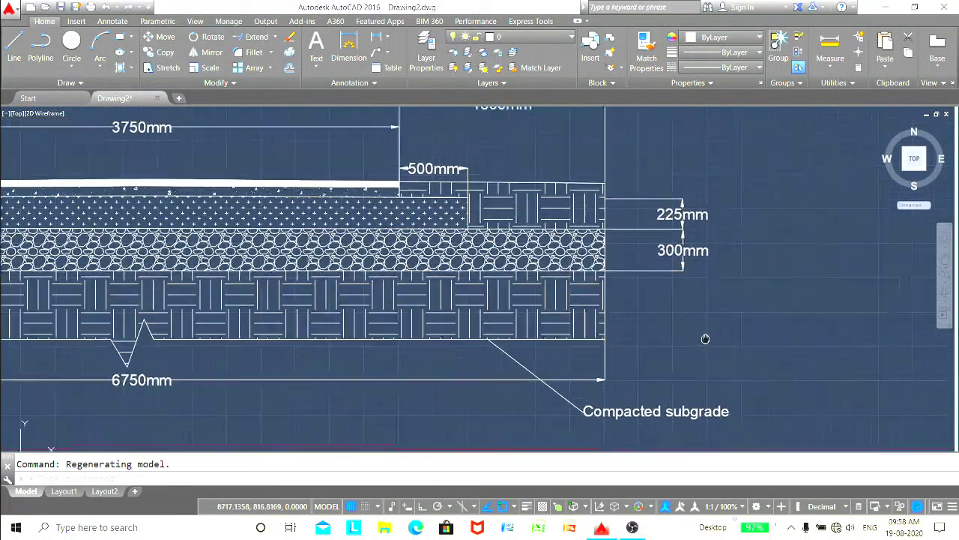
pyautogui.scroll(1, 707, 338)
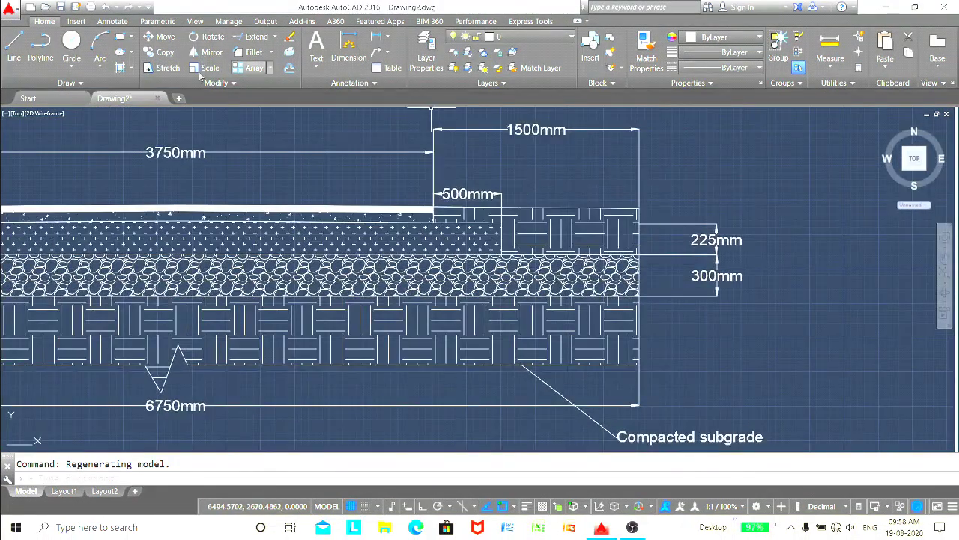
# Add a multileader from the top surface layer reading '40mm Thick Surfac Course' at text height 80
pyautogui.click(373, 55)
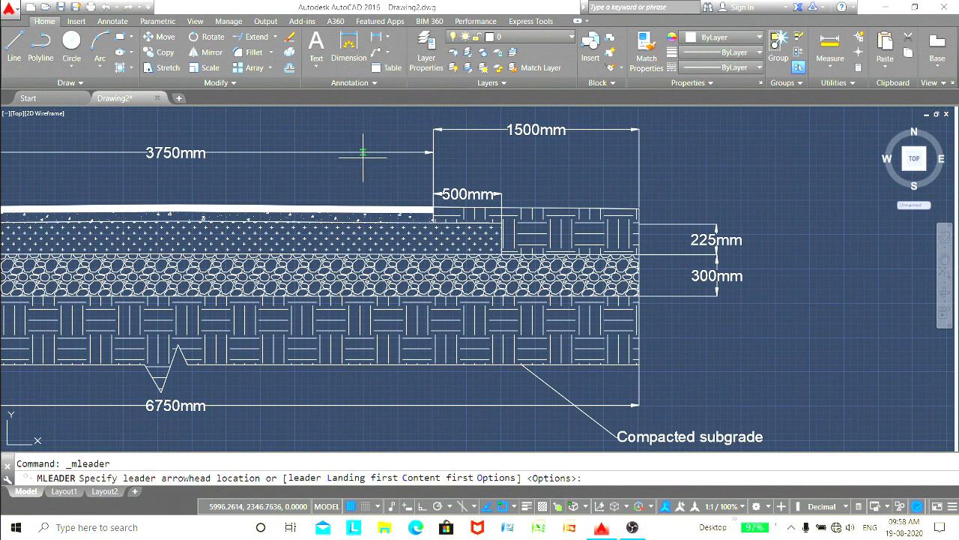
pyautogui.moveTo(413, 149); pyautogui.dragTo(441, 259, button='middle')
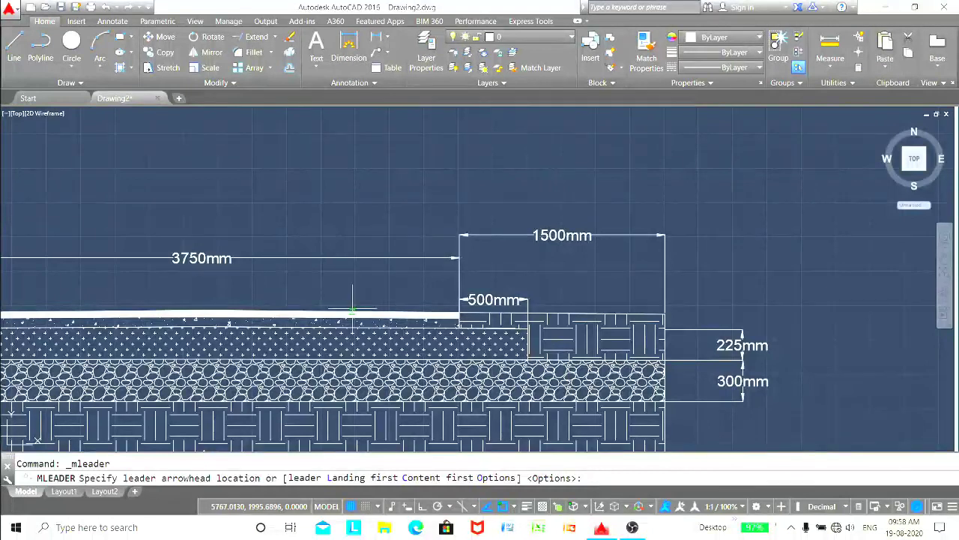
pyautogui.click(328, 309)
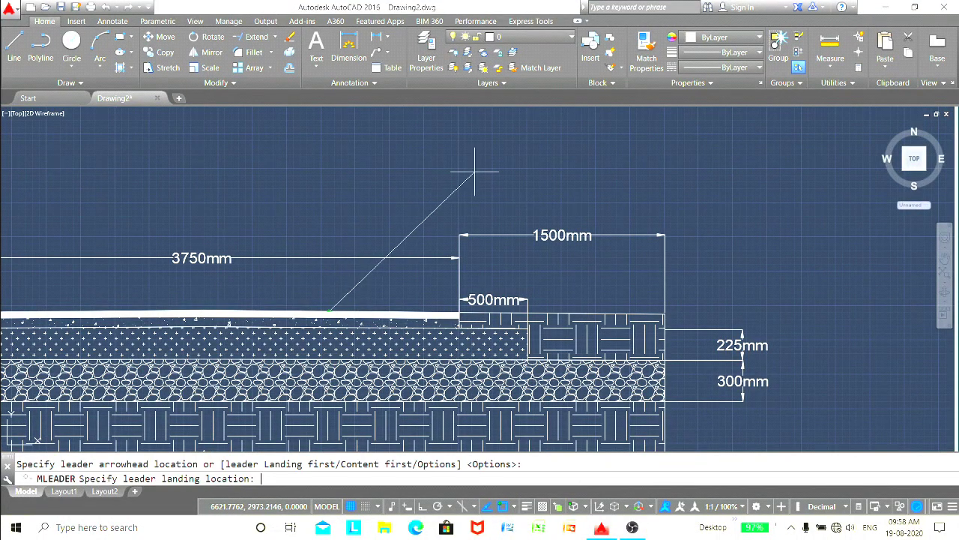
pyautogui.click(451, 176)
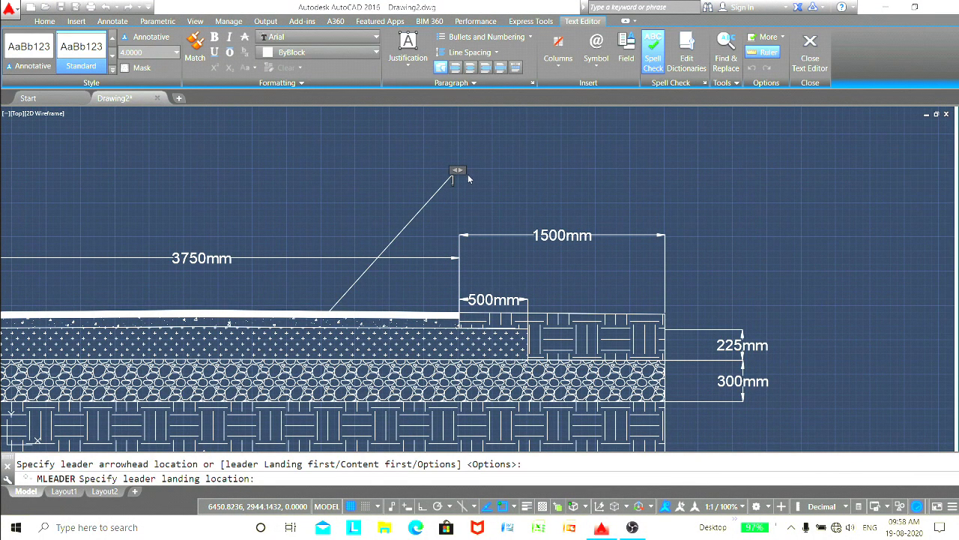
pyautogui.click(122, 52)
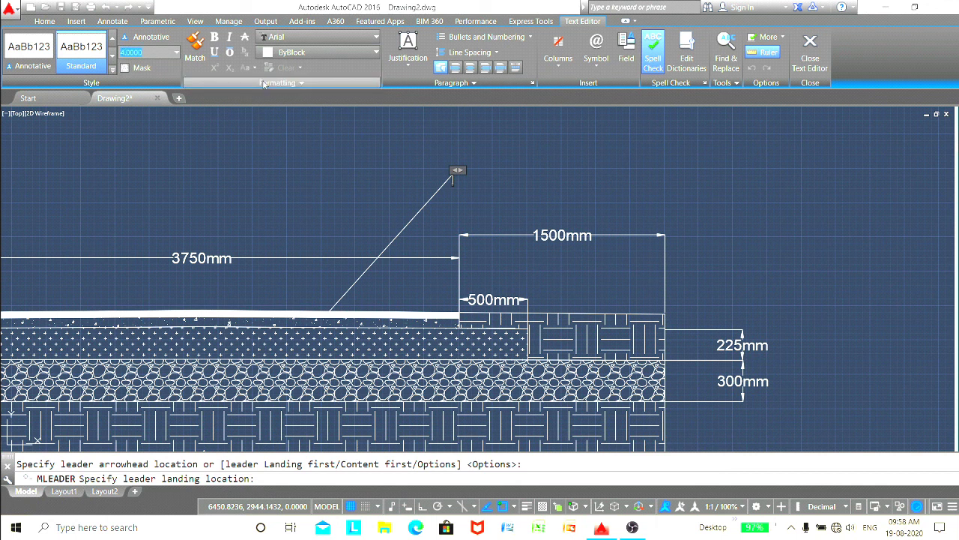
pyautogui.write('80.0000')
pyautogui.press('Return')
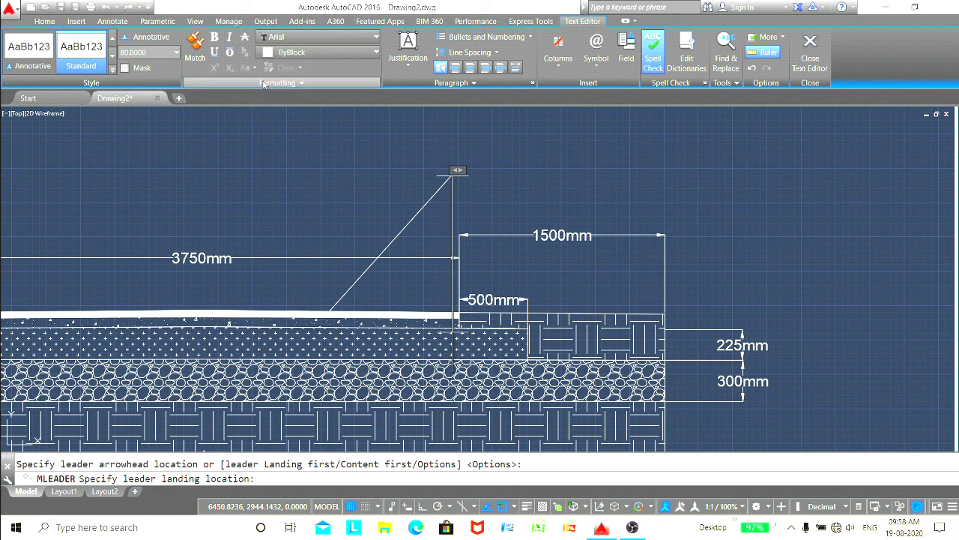
pyautogui.write('40mm')
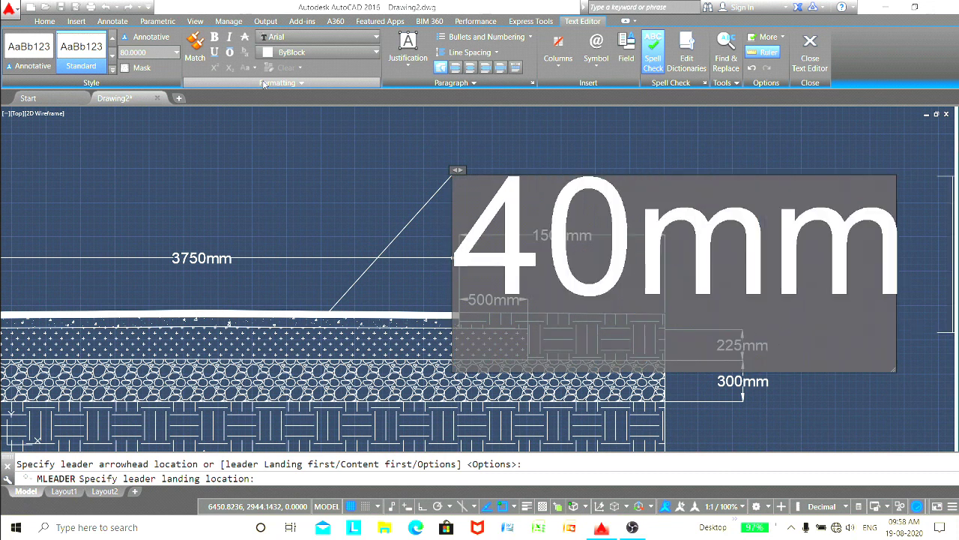
pyautogui.write(' Thi')
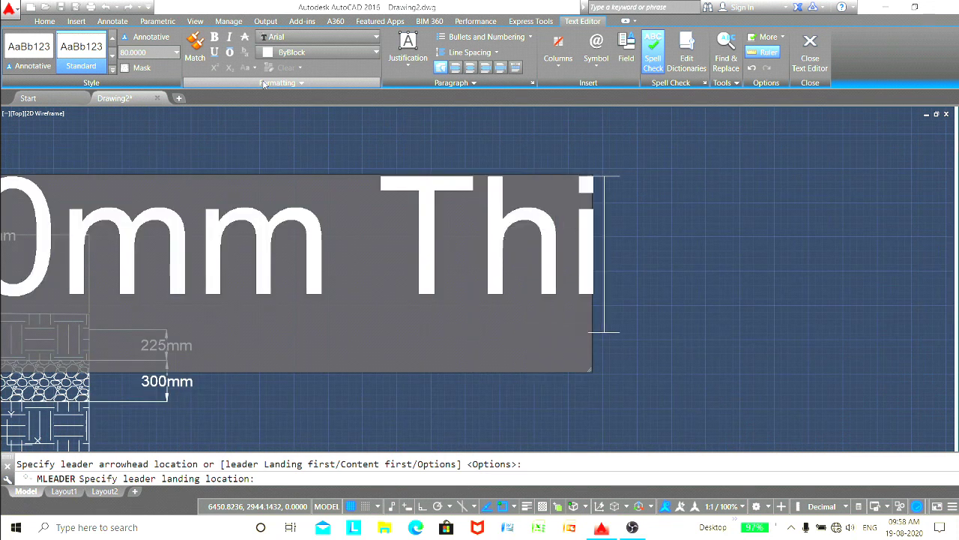
pyautogui.write('ck S')
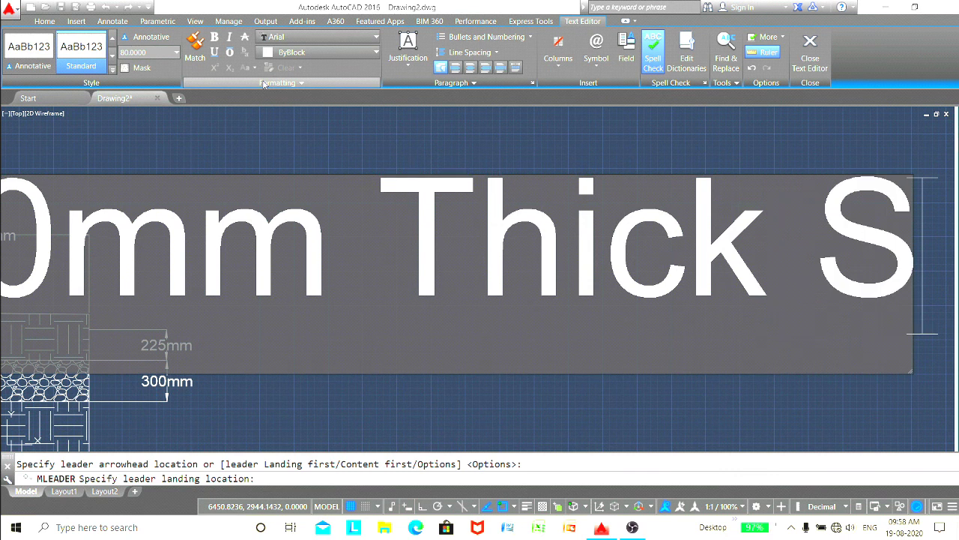
pyautogui.write('urfac')
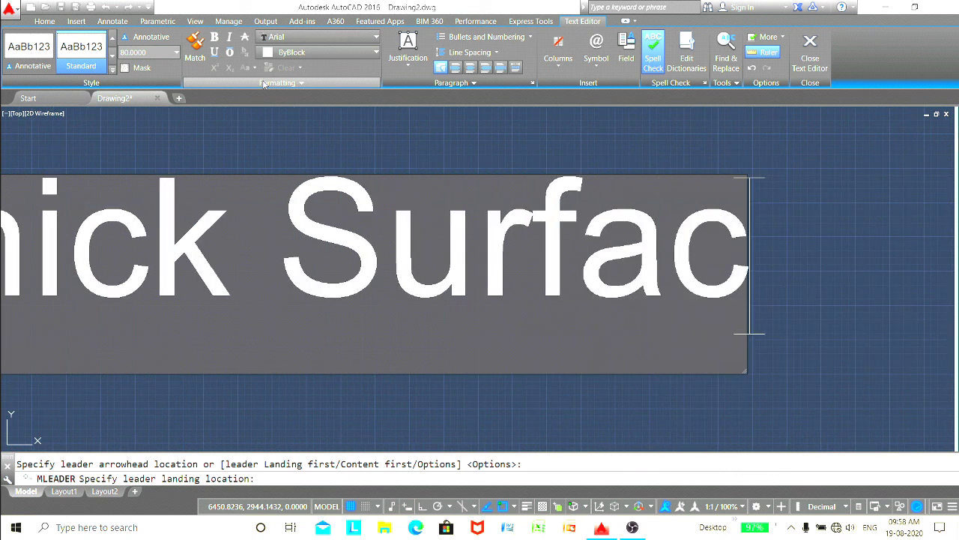
pyautogui.write(' C')
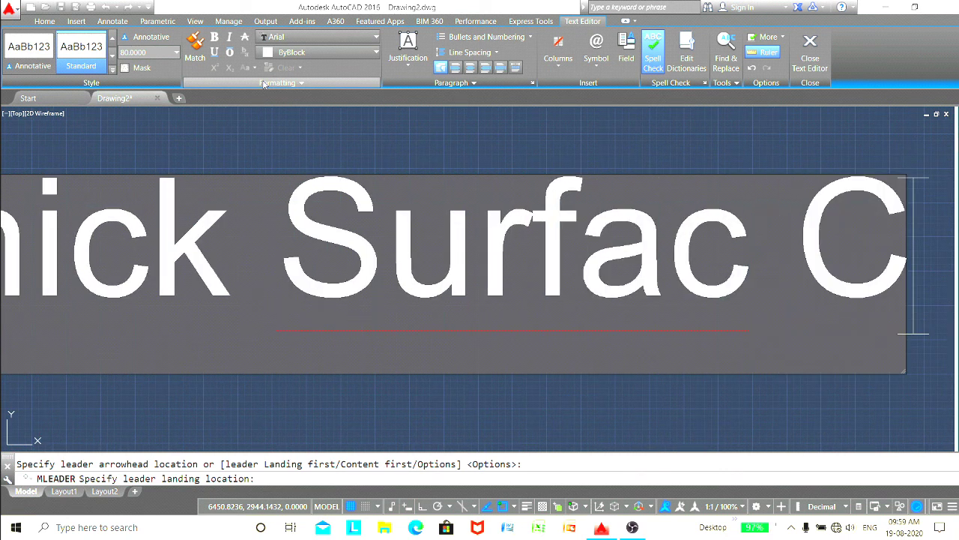
pyautogui.write('ourse')
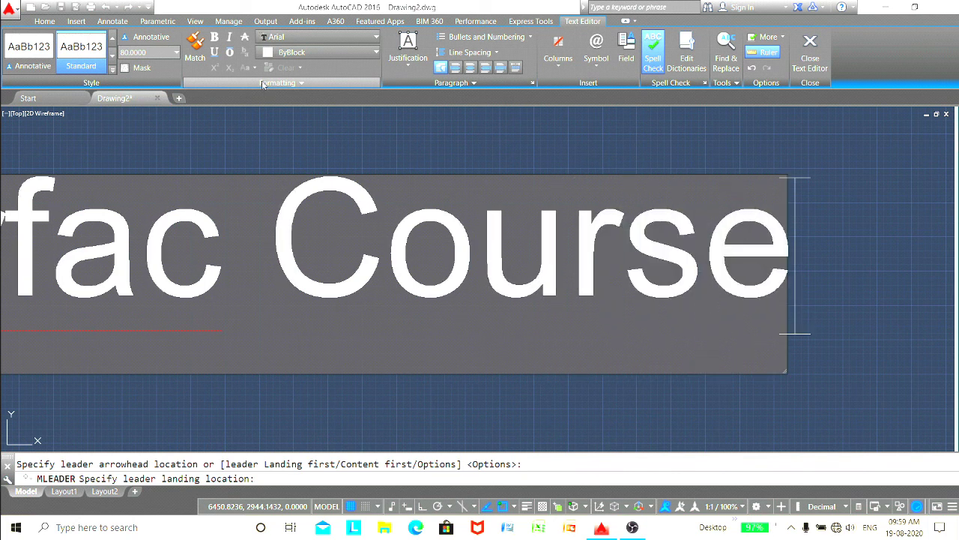
pyautogui.click(847, 237)
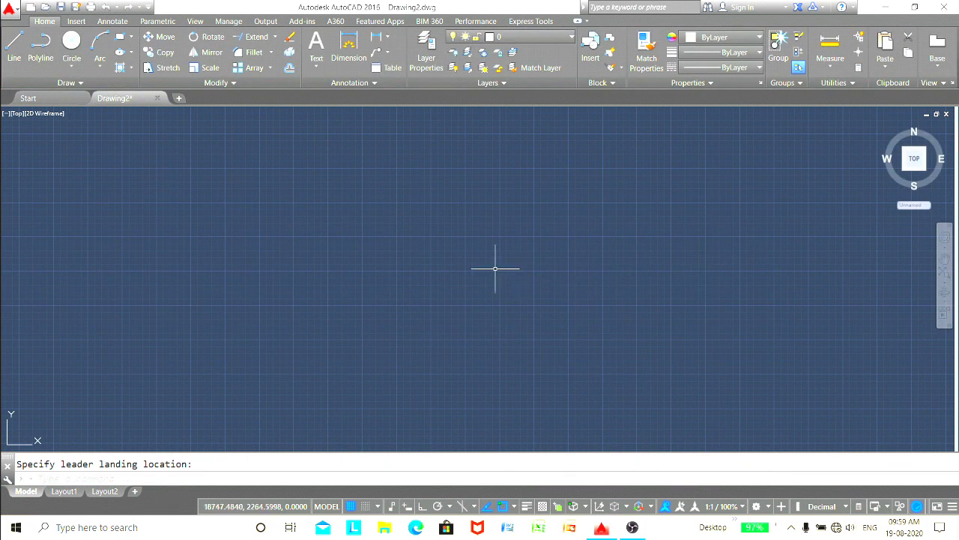
pyautogui.scroll(5, 466, 266)
pyautogui.scroll(-2, 732, 262)
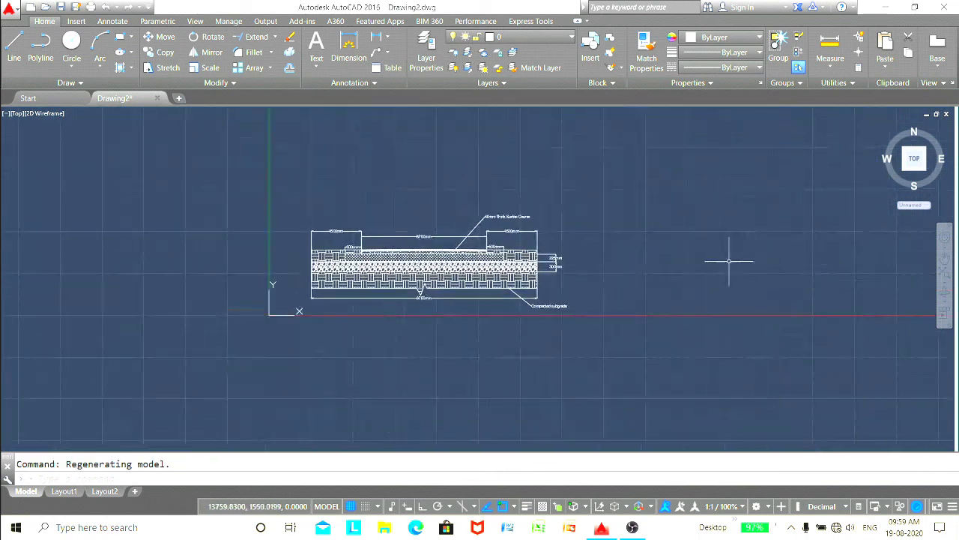
pyautogui.scroll(3, 591, 276)
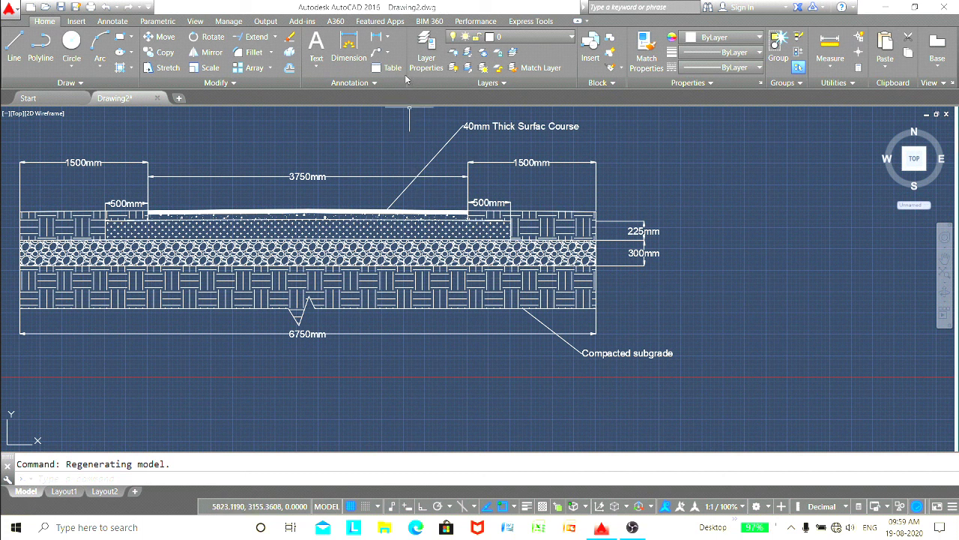
# Add a height-80 multileader from the binder layer reading '70 mm ThickBinder Course', below the first label
pyautogui.click(378, 53)
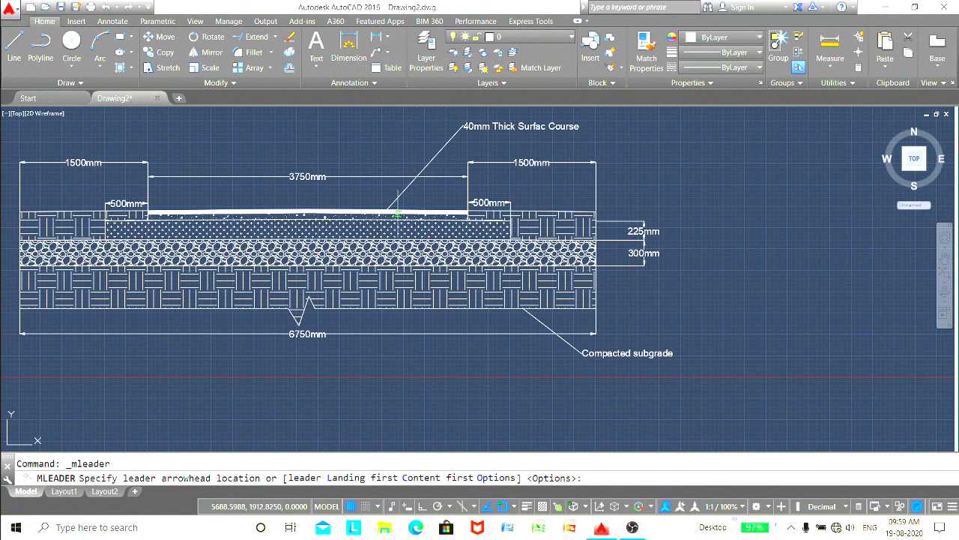
pyautogui.click(397, 214)
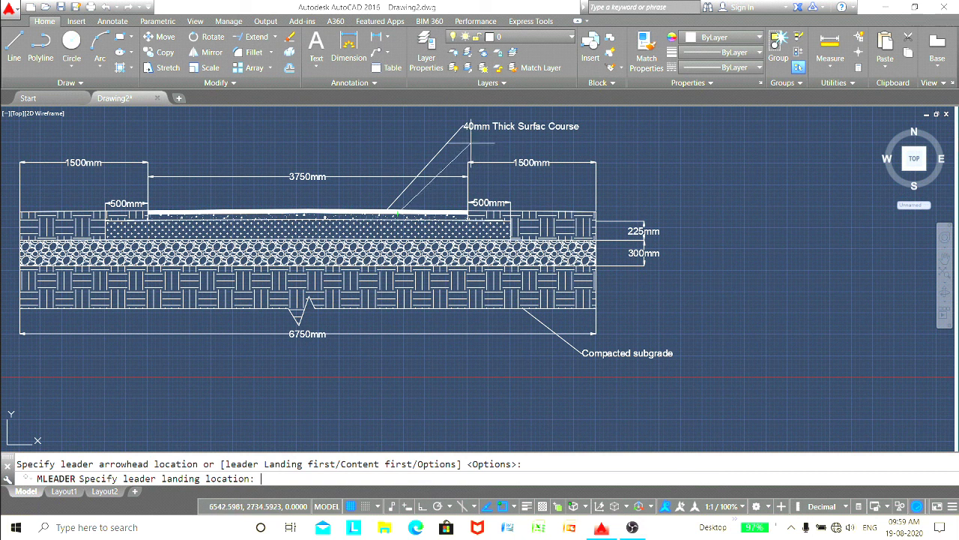
pyautogui.click(474, 144)
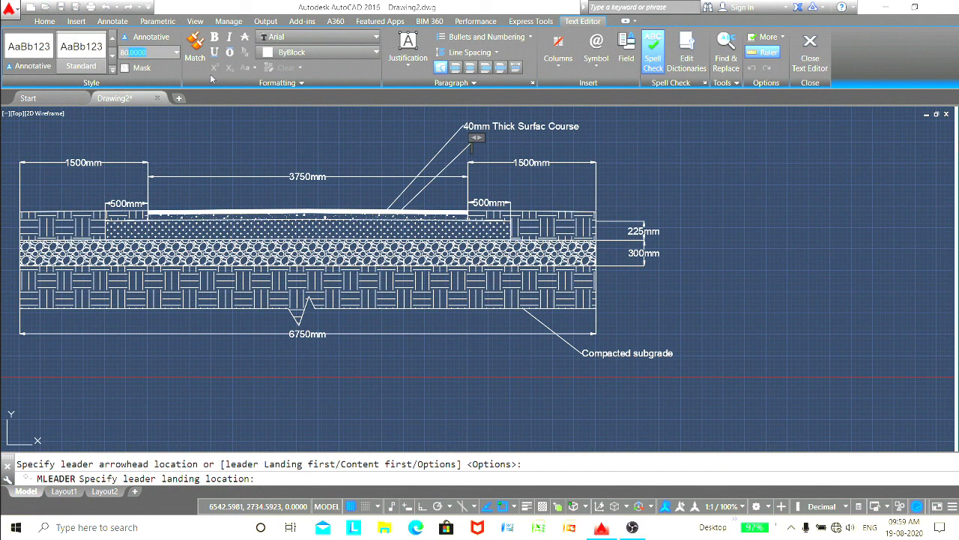
pyautogui.press('Return')
pyautogui.write('70 mm')
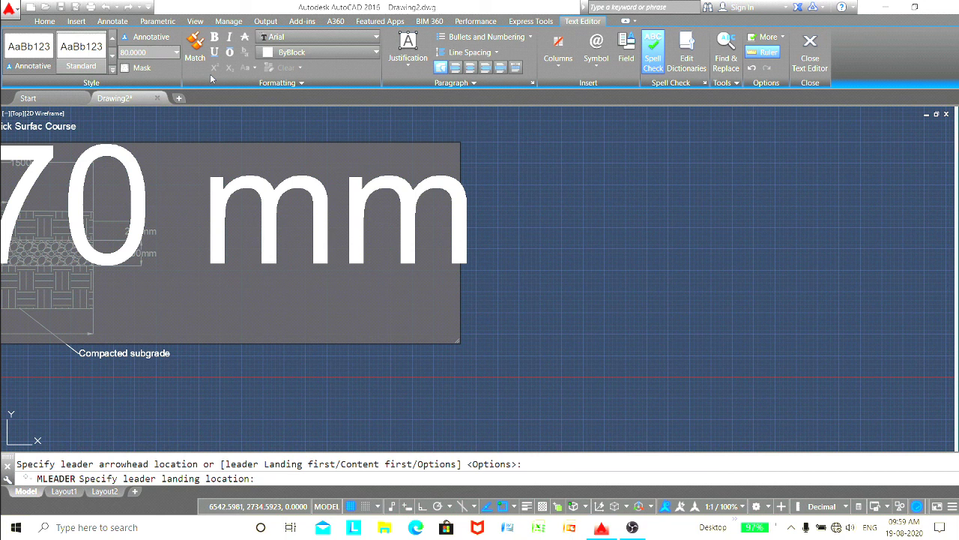
pyautogui.write(' Thic')
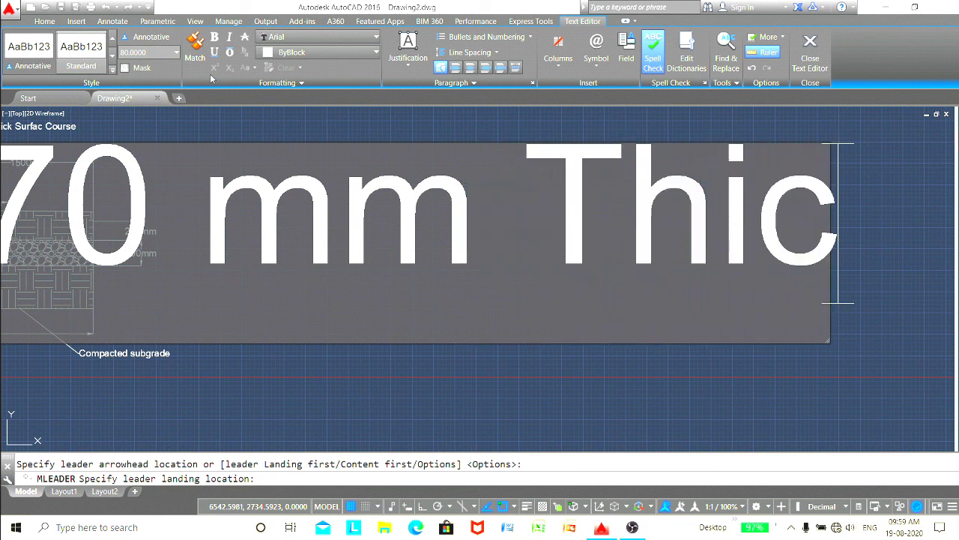
pyautogui.write('kB')
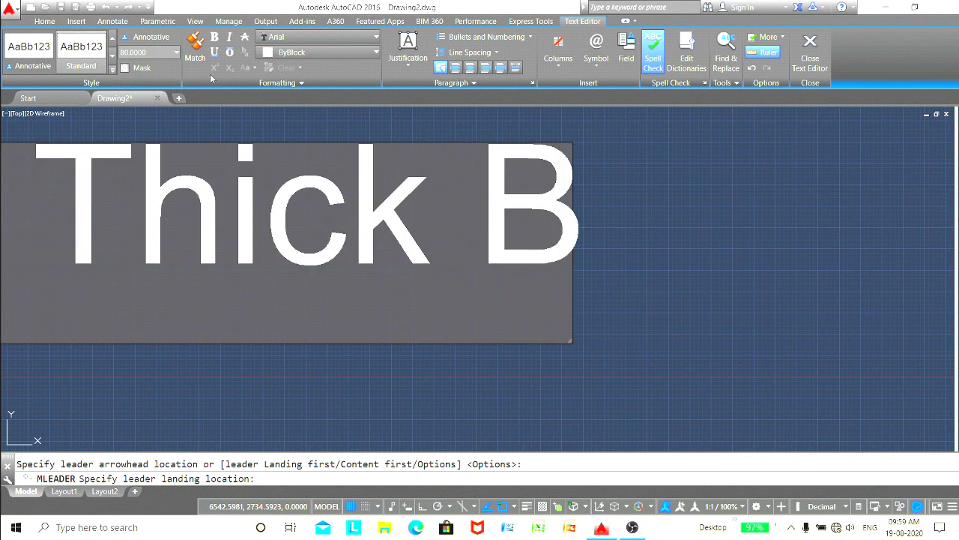
pyautogui.write('inde')
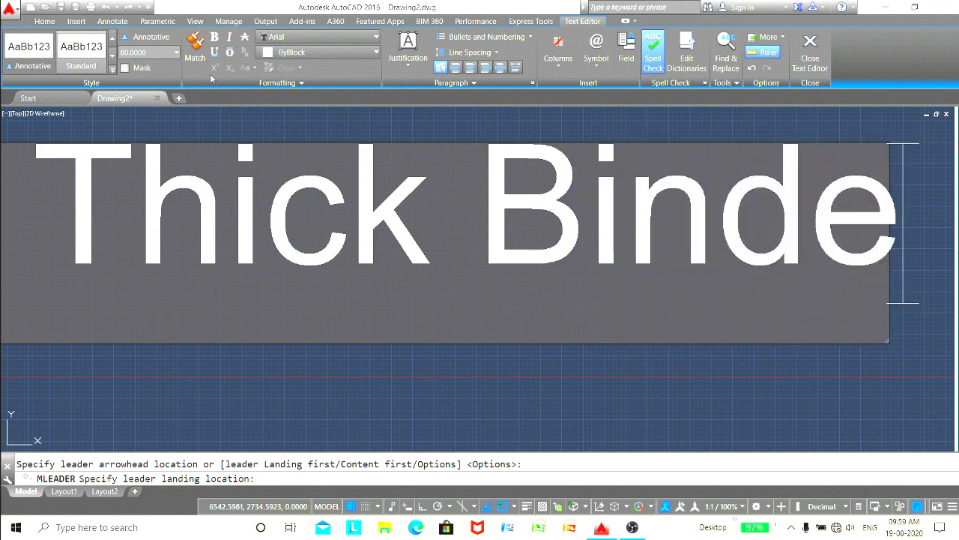
pyautogui.write('r C')
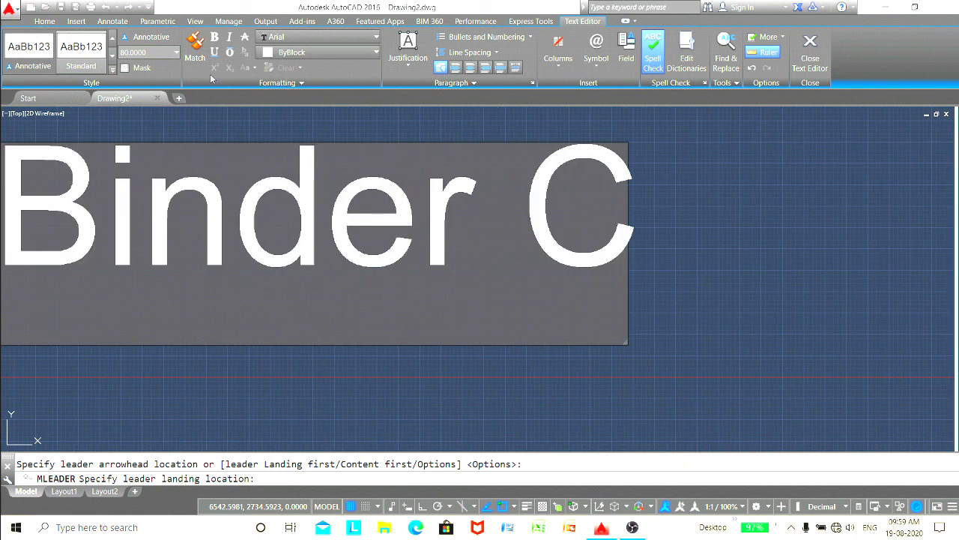
pyautogui.write('ourse')
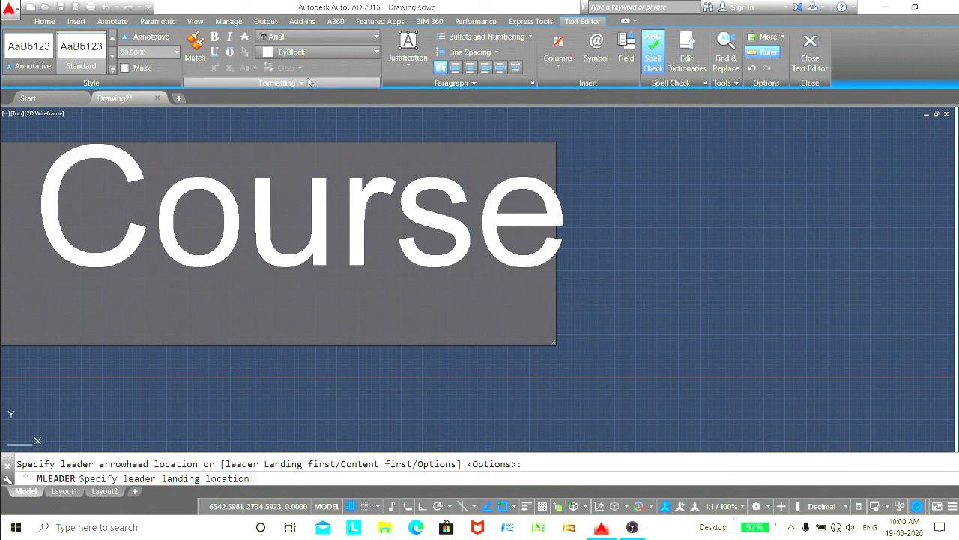
pyautogui.click(559, 221)
pyautogui.moveTo(559, 222); pyautogui.dragTo(731, 214, button='middle')
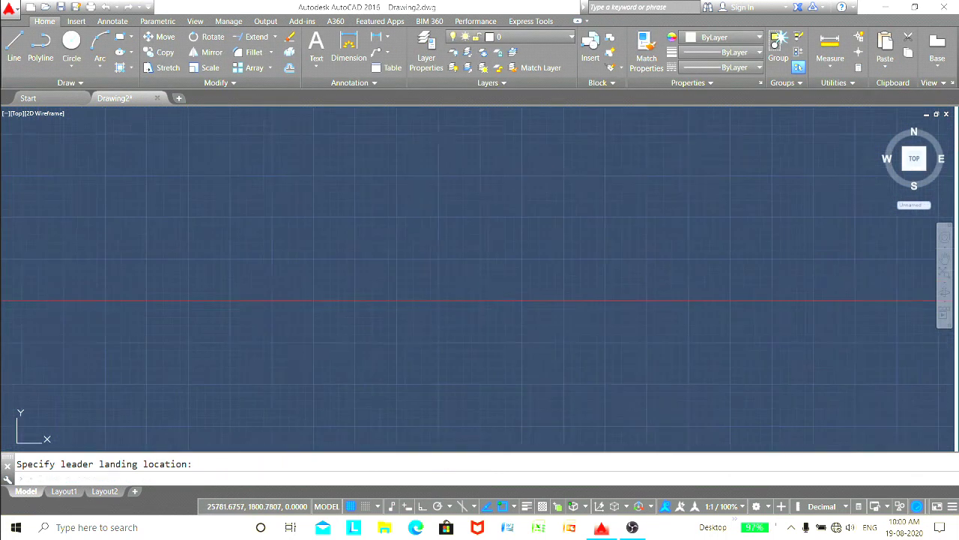
pyautogui.scroll(3, 647, 257)
pyautogui.scroll(2, 646, 255)
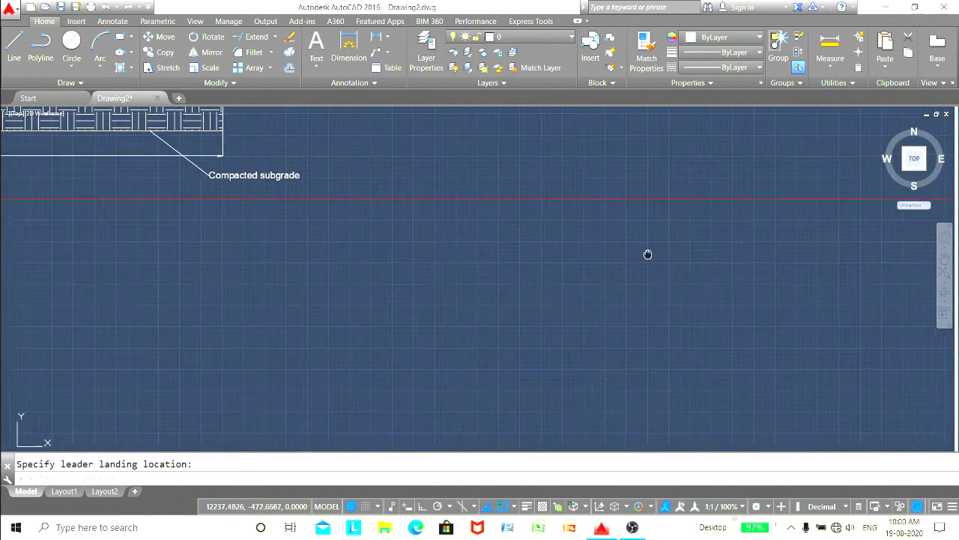
pyautogui.scroll(-1, 677, 225)
pyautogui.moveTo(676, 225)
pyautogui.mouseDown(button='middle')
pyautogui.moveTo(847, 324)
pyautogui.moveTo(847, 315)
pyautogui.mouseUp(button='middle')
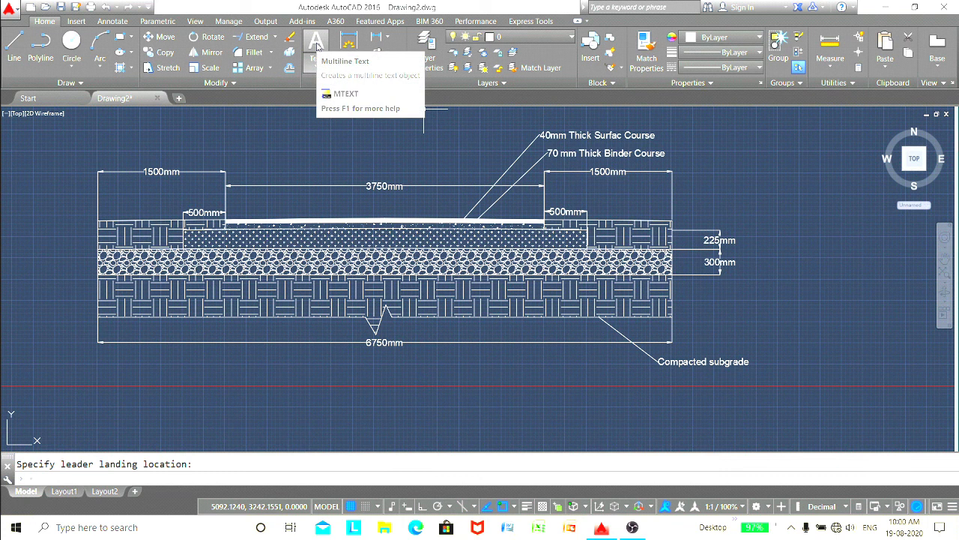
# Place a multiline text label 'Shoulders' under the left 1500mm dimension
pyautogui.click(317, 45)
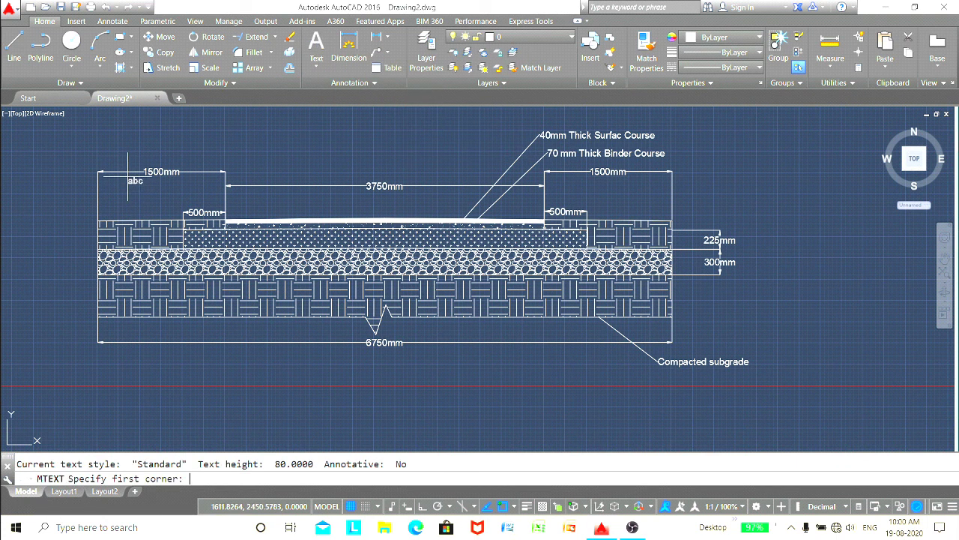
pyautogui.click(123, 179)
pyautogui.click(205, 191)
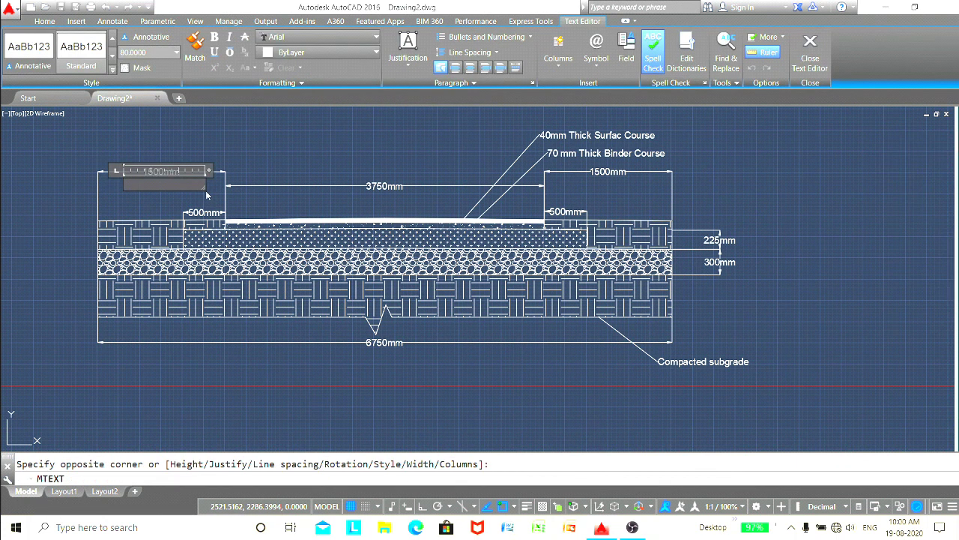
pyautogui.write('S')
pyautogui.write('houl')
pyautogui.write('ders')
pyautogui.click(219, 197)
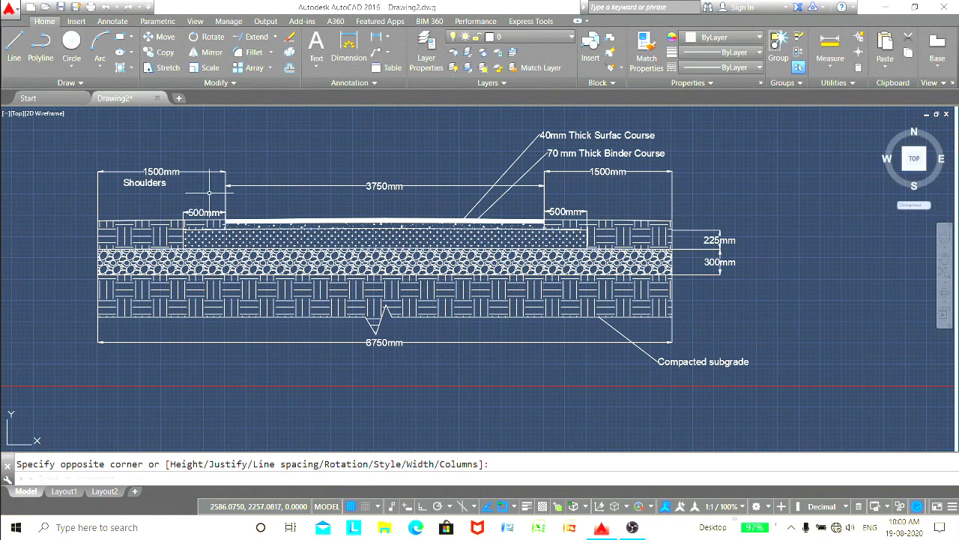
# With Ortho on, copy the Shoulders label to below the right 1500mm dimension
pyautogui.click(422, 506)
pyautogui.click(144, 183)
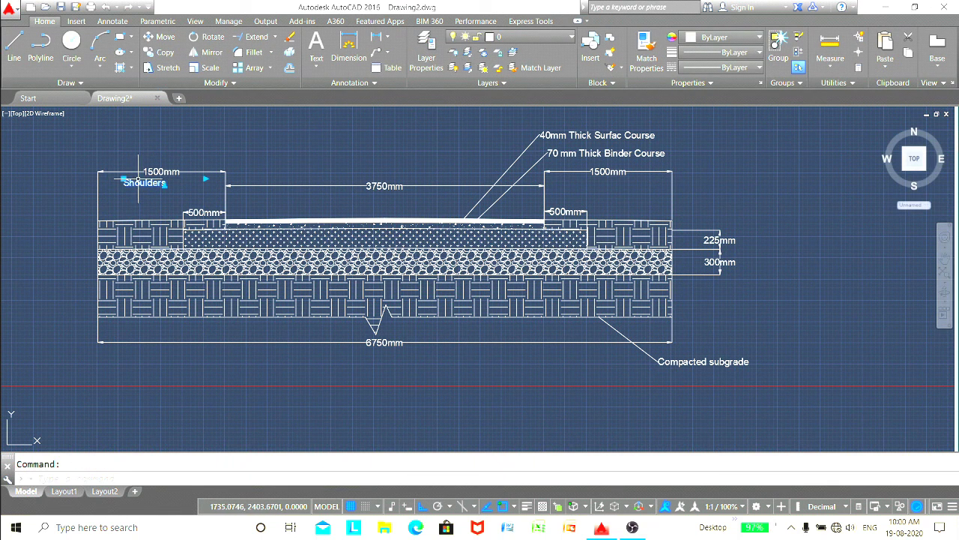
pyautogui.click(164, 52)
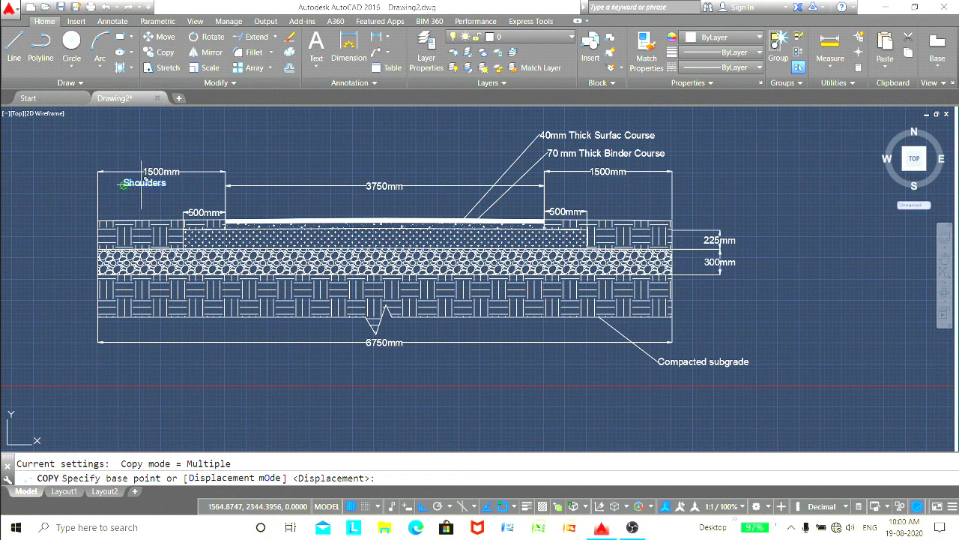
pyautogui.click(131, 185)
pyautogui.click(596, 187)
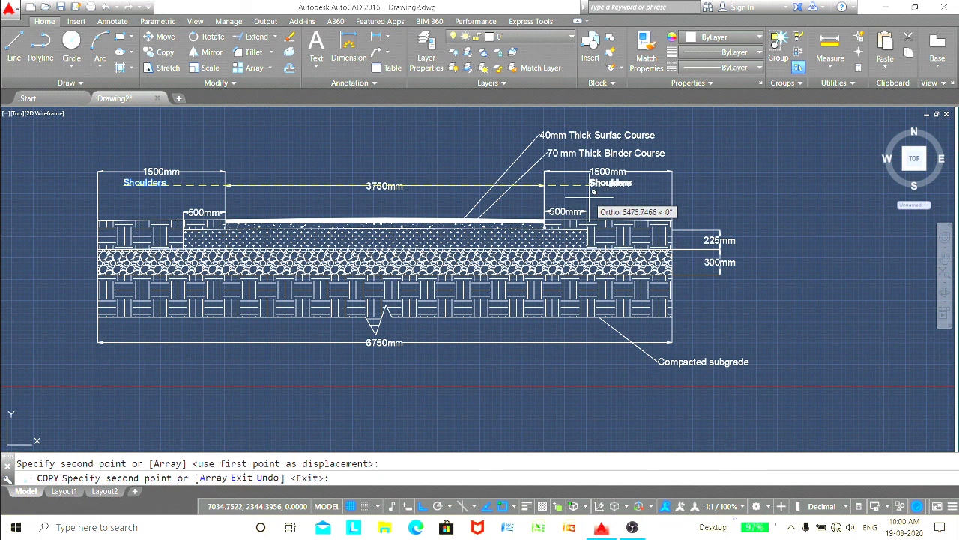
pyautogui.press('Escape')
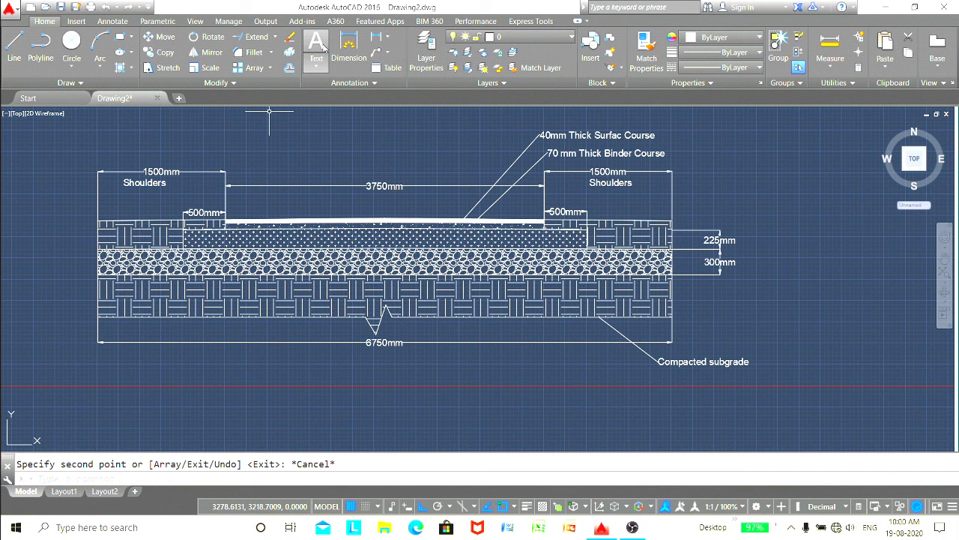
# Add a 'Carriageway' text label under the 3750mm dimension
pyautogui.click(316, 49)
pyautogui.click(332, 194)
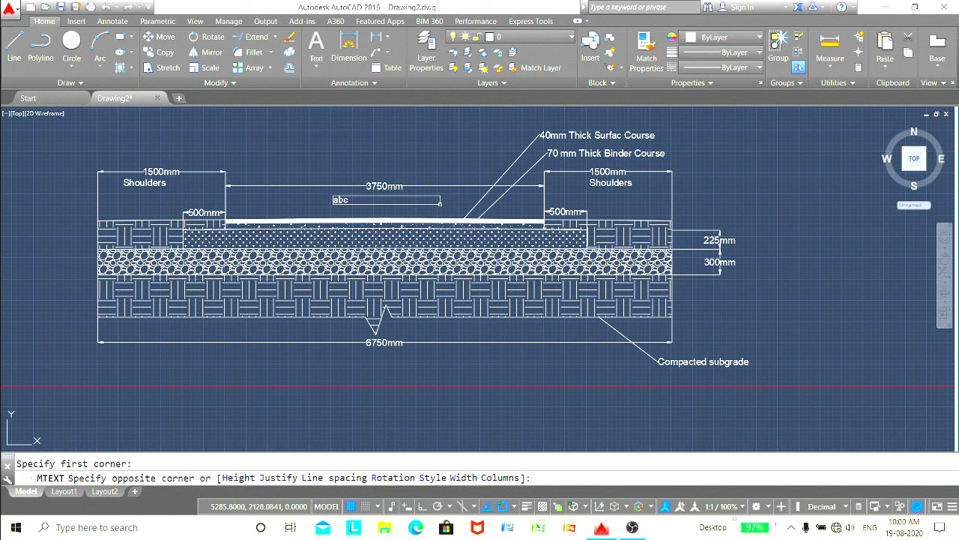
pyautogui.click(442, 208)
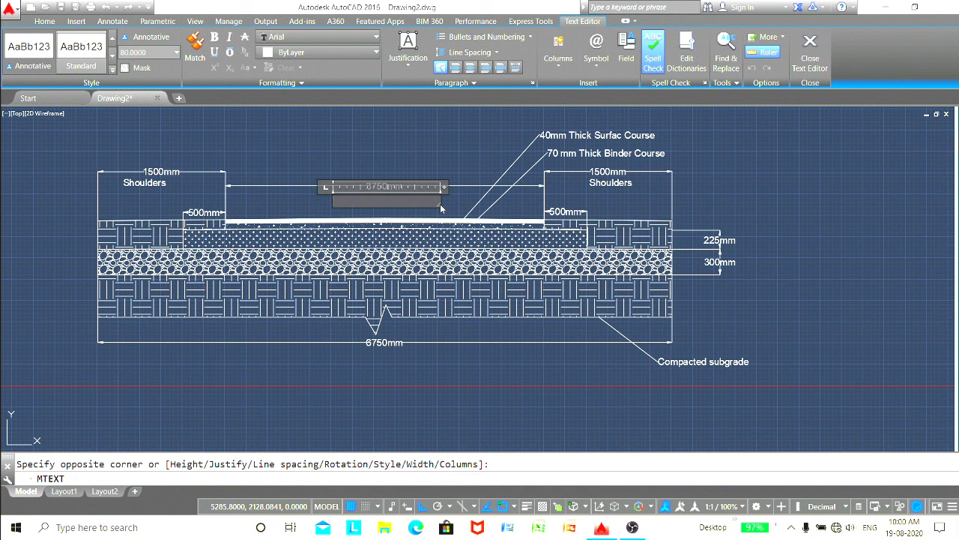
pyautogui.write('Carri')
pyautogui.write('age')
pyautogui.write('way')
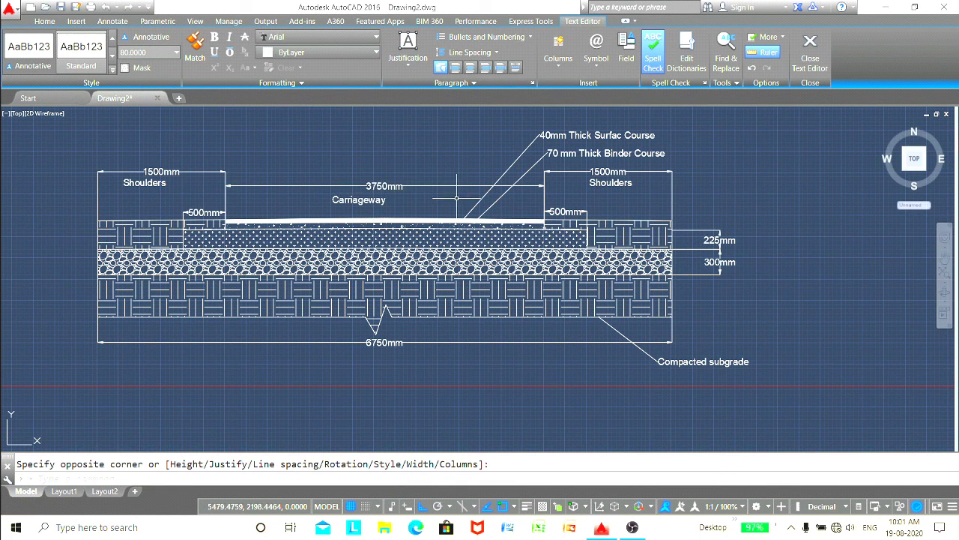
pyautogui.click(460, 196)
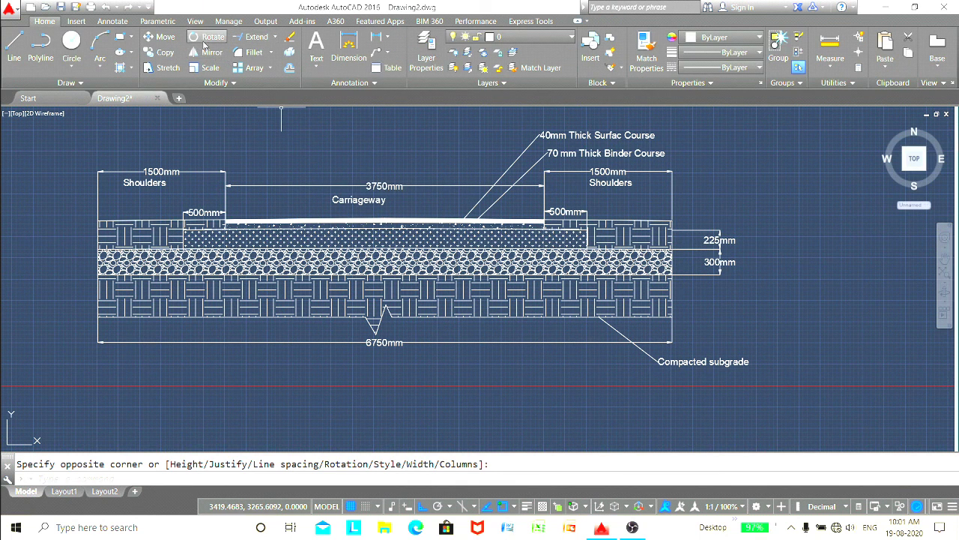
# Add a 'Base course' text label beside the 225mm dimension
pyautogui.click(314, 50)
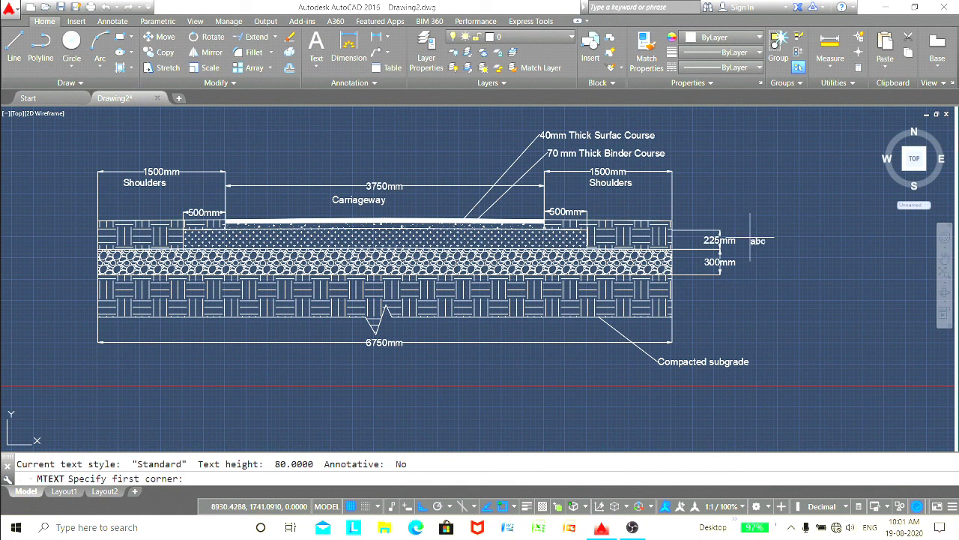
pyautogui.click(747, 234)
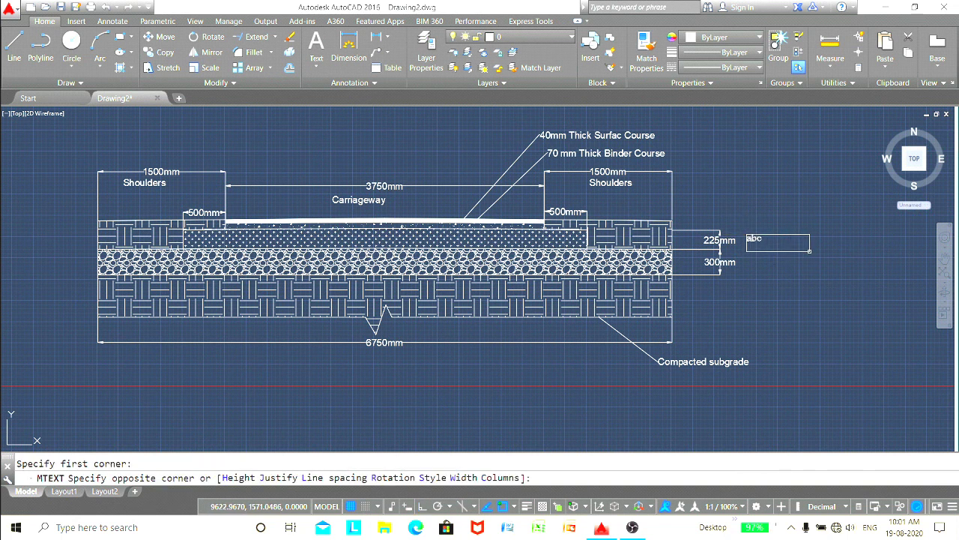
pyautogui.click(810, 255)
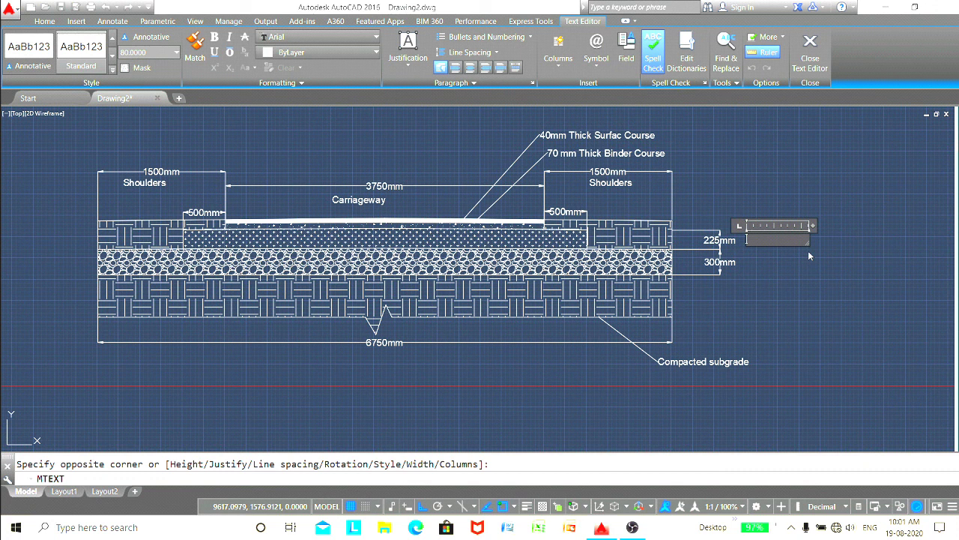
pyautogui.write('Base c')
pyautogui.write('ourse')
pyautogui.click(838, 242)
# Add a 'Thick GSB' text label beside the 300mm dimension
pyautogui.press('Return')
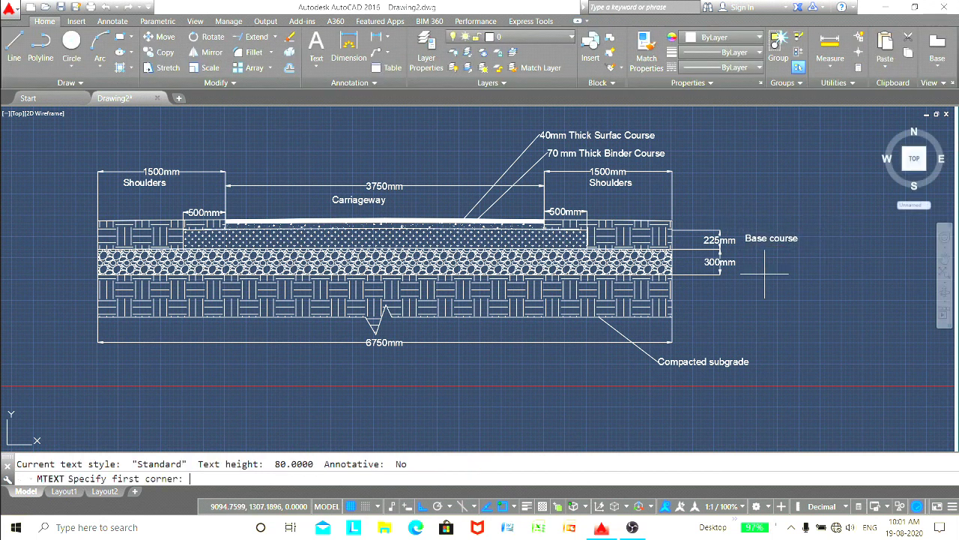
pyautogui.click(745, 262)
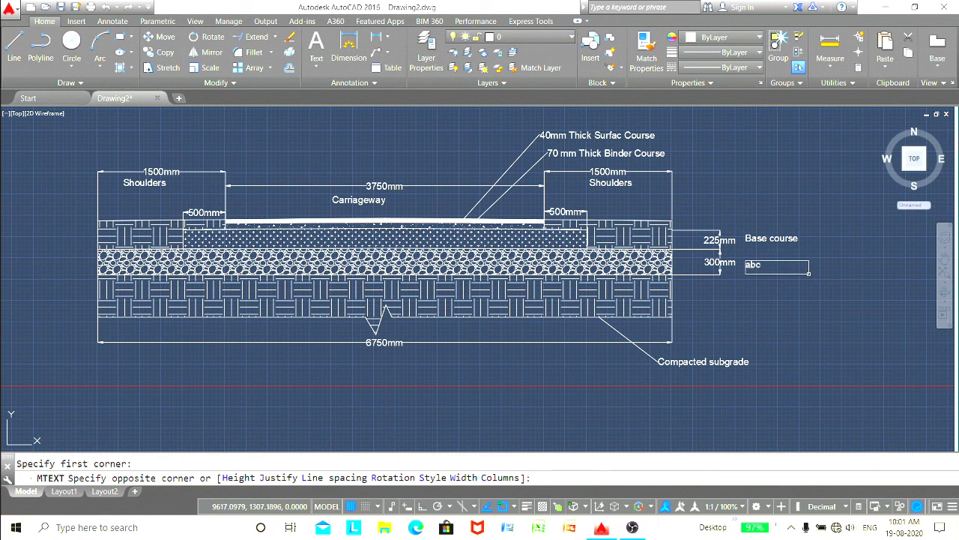
pyautogui.click(809, 273)
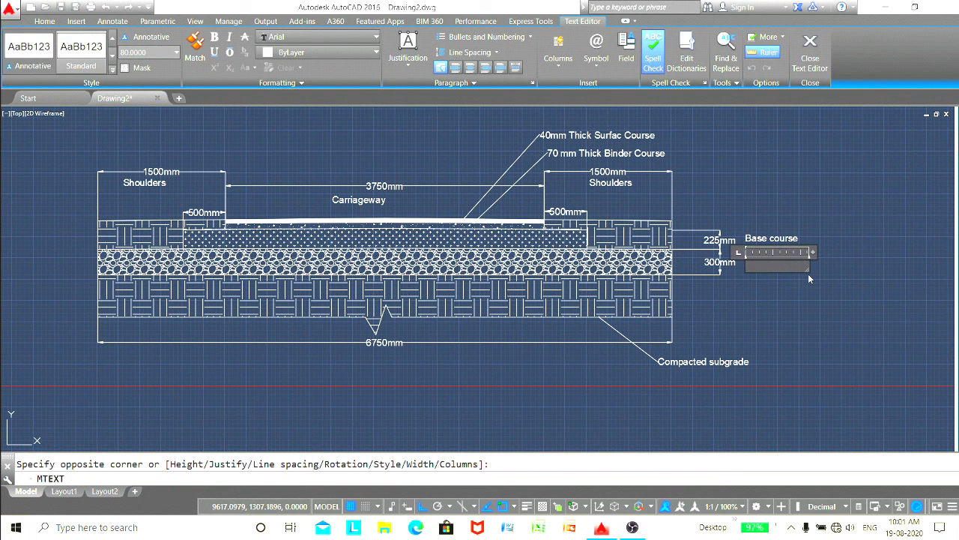
pyautogui.write('Th')
pyautogui.write('ick')
pyautogui.write(' GSB')
pyautogui.click(789, 341)
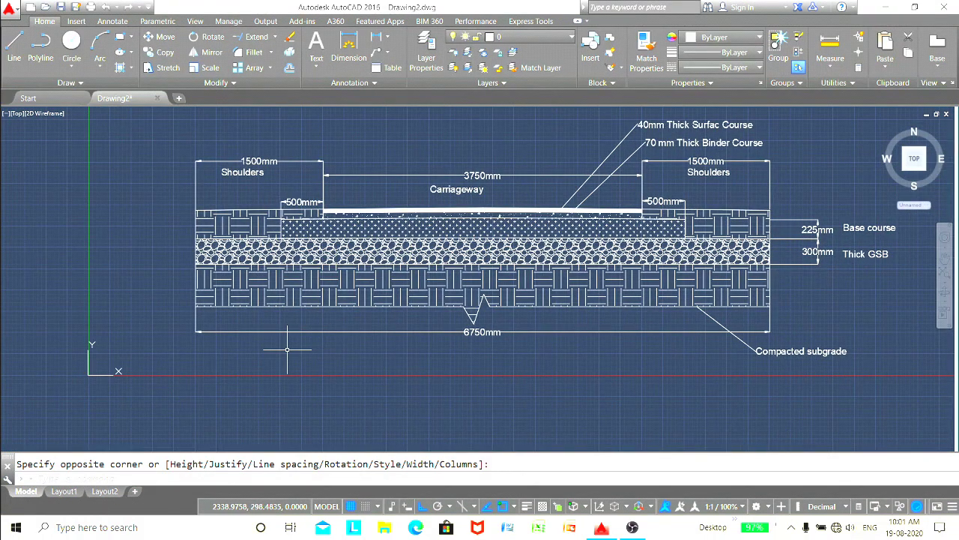
# Add the capitalised title 'C/S OF FLEXIBLE PAVEMENT' in a text box below the section
pyautogui.press('Return')
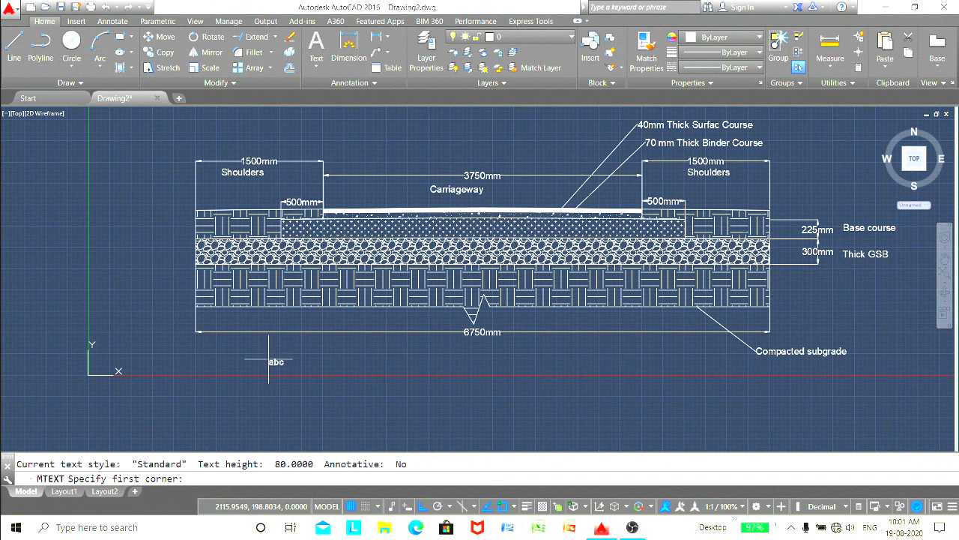
pyautogui.click(269, 360)
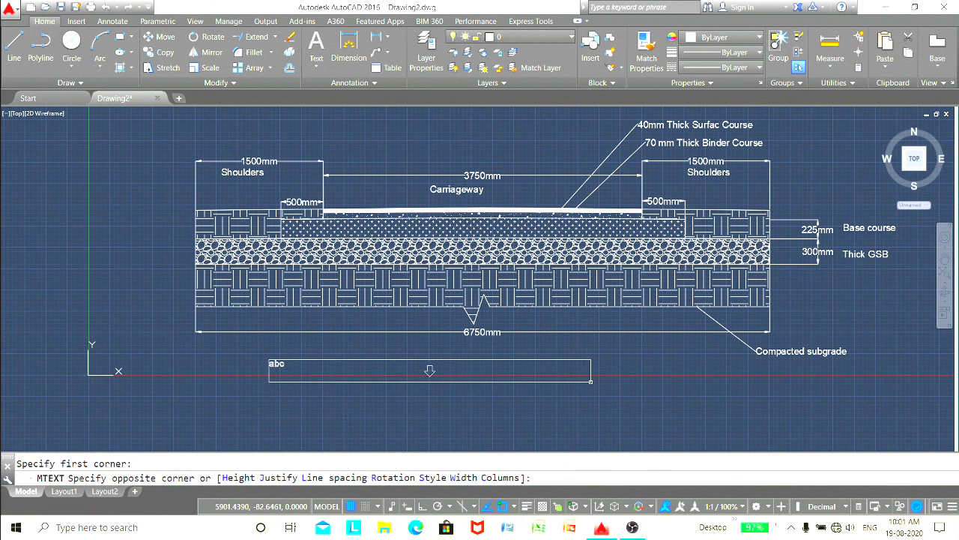
pyautogui.click(591, 381)
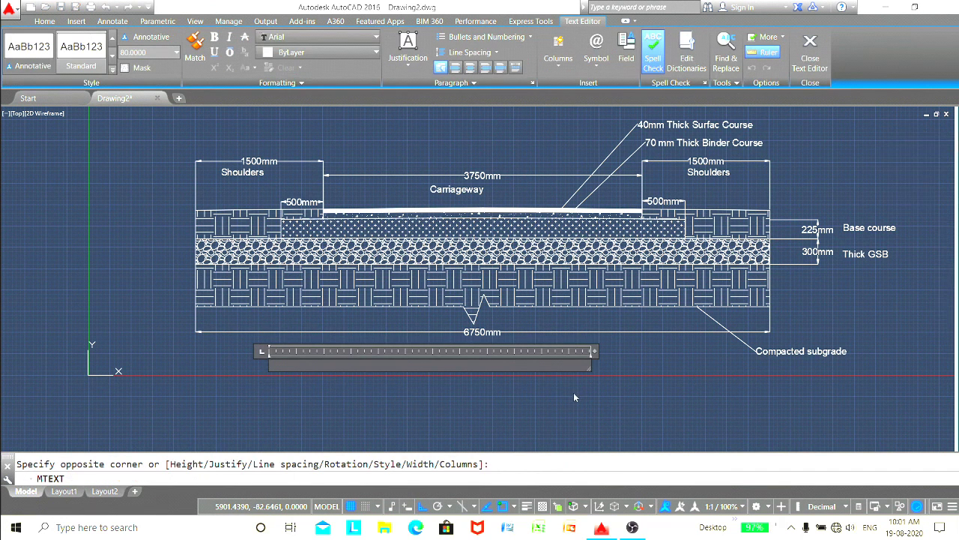
pyautogui.press('capslock')
pyautogui.write('C/S')
pyautogui.write(' OF FL')
pyautogui.write('EX')
pyautogui.write('E')
pyautogui.press('BackSpace')
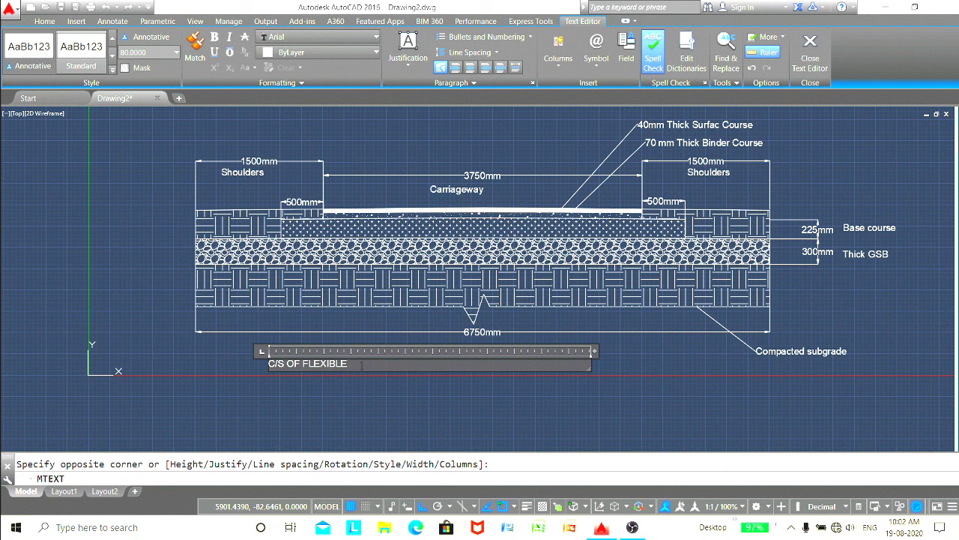
pyautogui.write('AV')
pyautogui.write('EMENT')
pyautogui.click(436, 388)
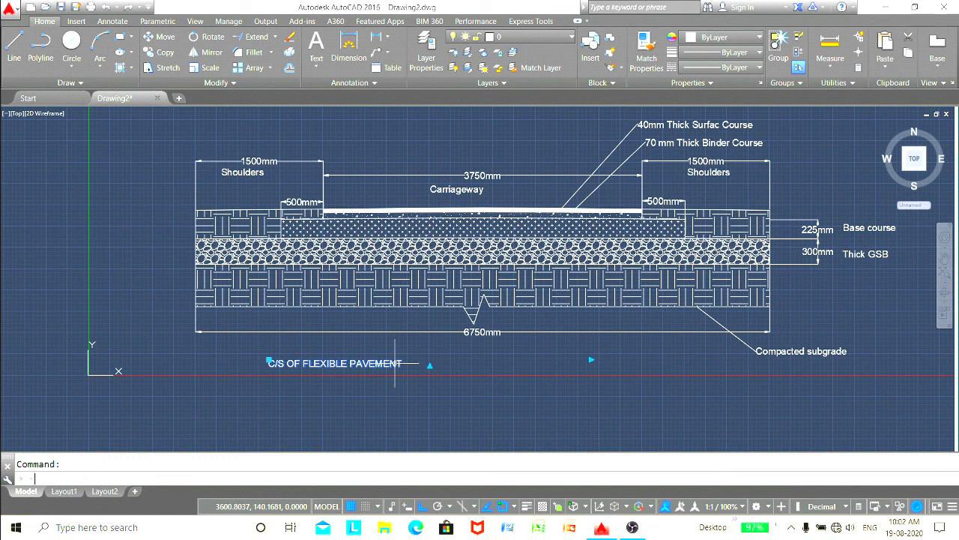
# Drag the UCS origin marker further down, below the drawing
pyautogui.click(423, 395)
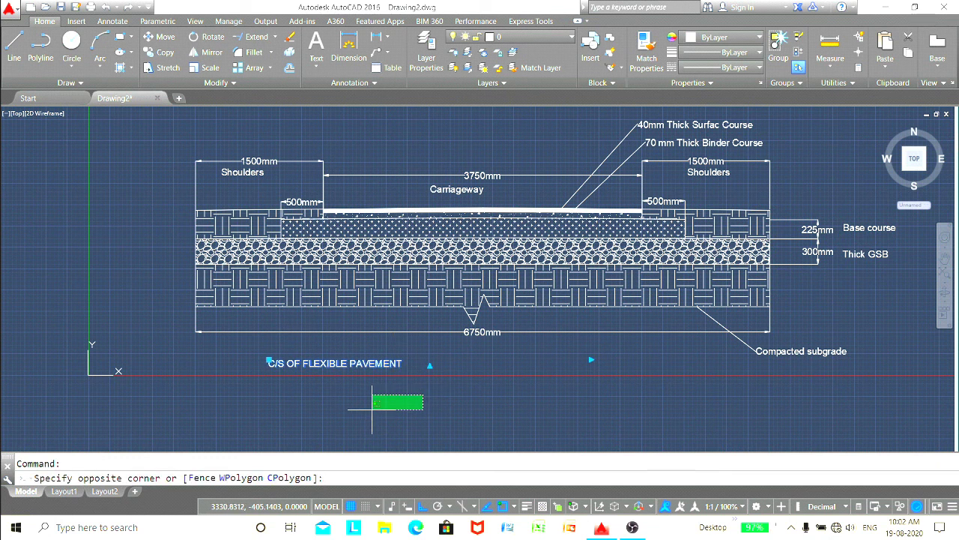
pyautogui.press('Escape')
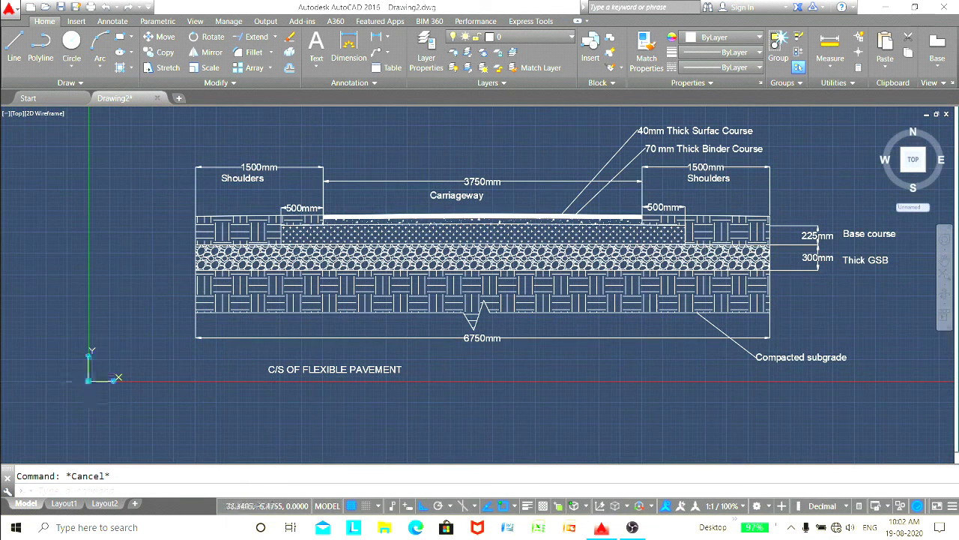
pyautogui.click(89, 378)
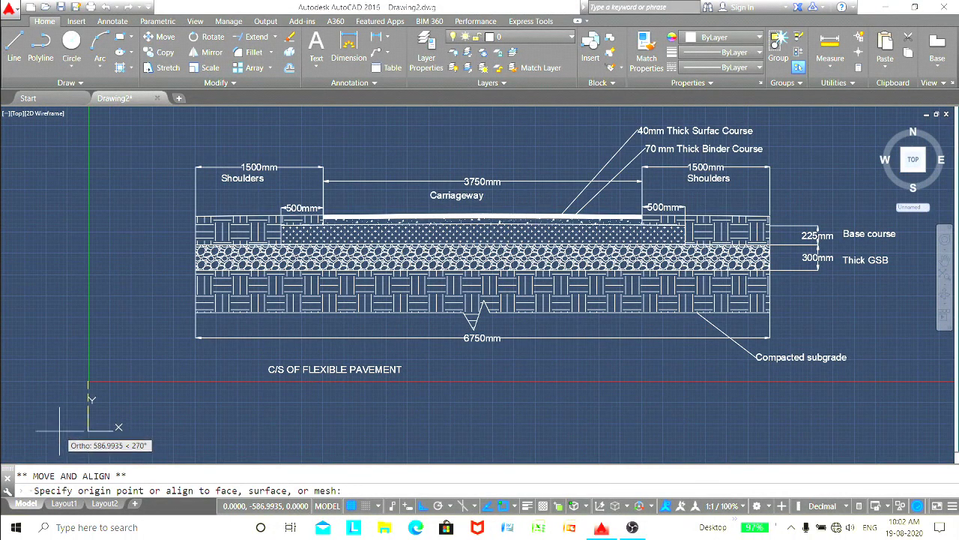
pyautogui.click(60, 431)
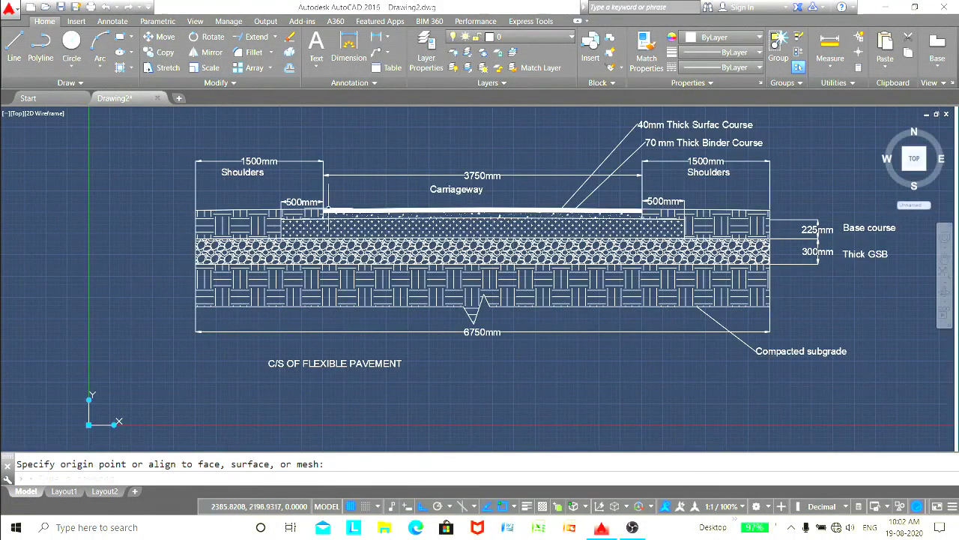
pyautogui.click(392, 144)
pyautogui.press('Escape')
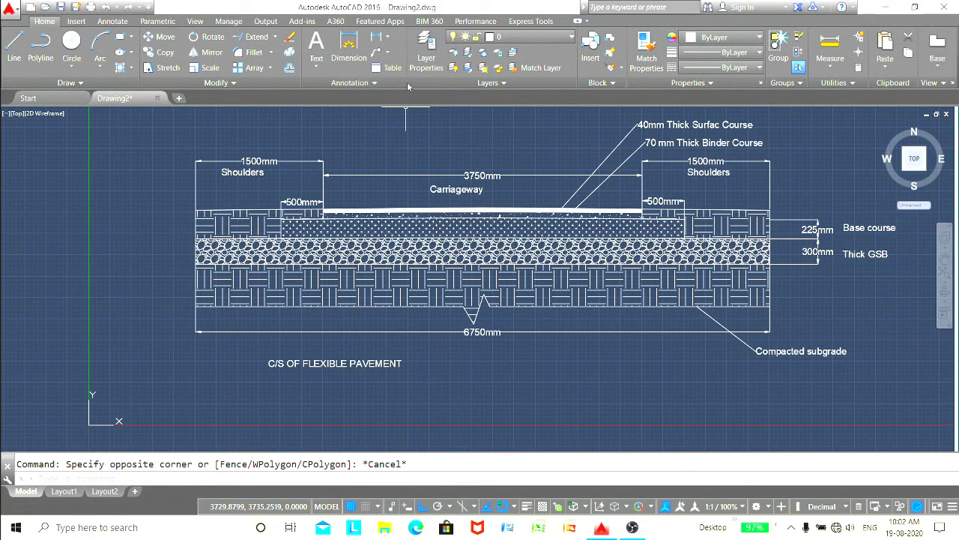
pyautogui.doubleClick(559, 11)
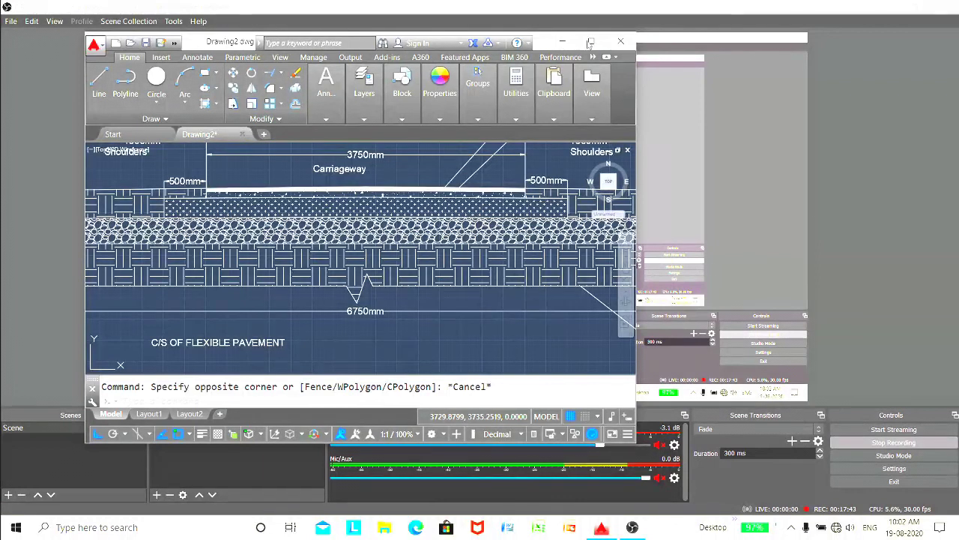
pyautogui.click(591, 41)
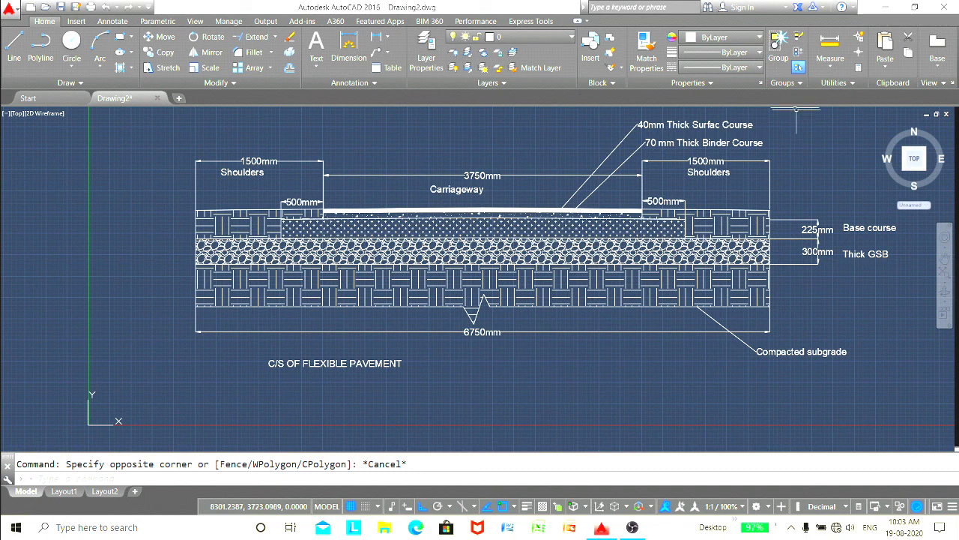
pyautogui.scroll(2, 809, 135)
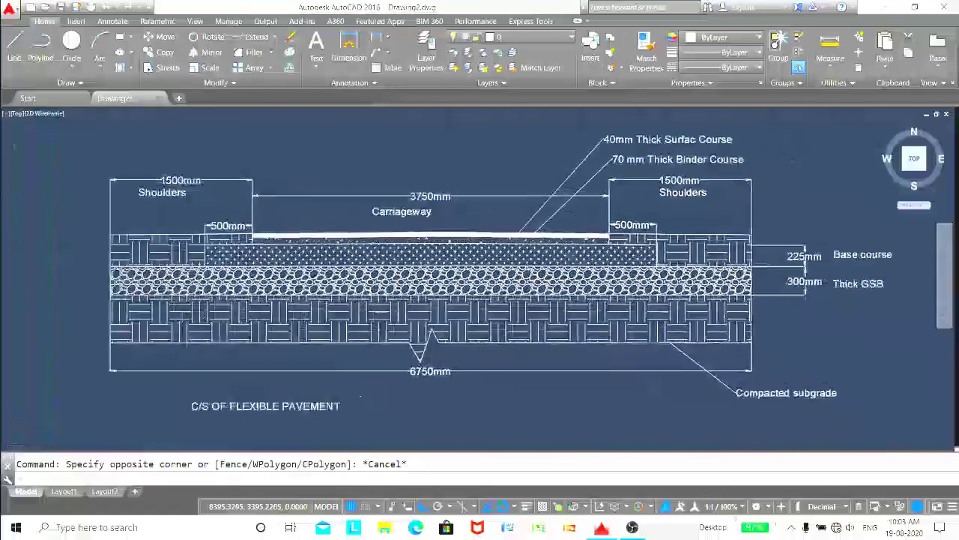
pyautogui.middleClick(815, 150)
pyautogui.middleClick(815, 150)
pyautogui.scroll(-2, 817, 160)
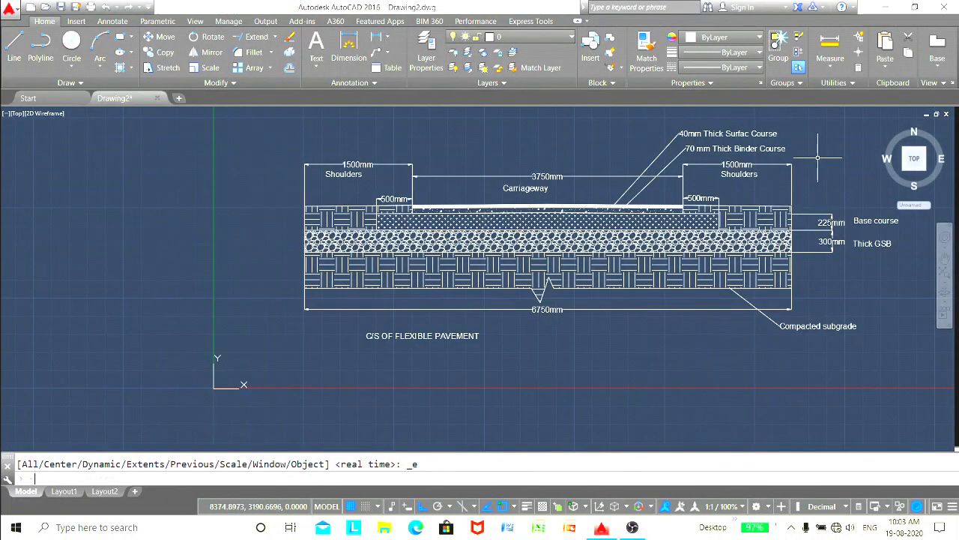
pyautogui.scroll(2, 802, 164)
pyautogui.scroll(-2, 802, 165)
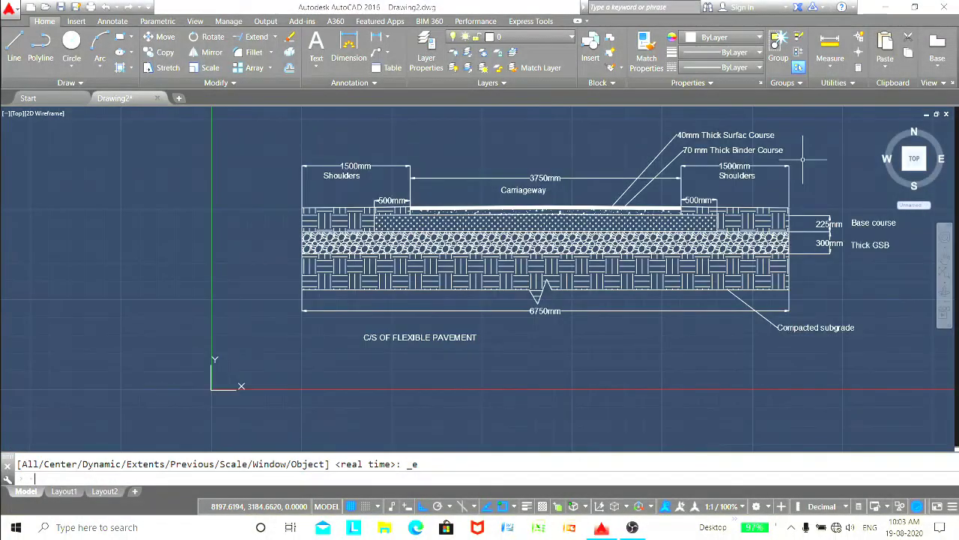